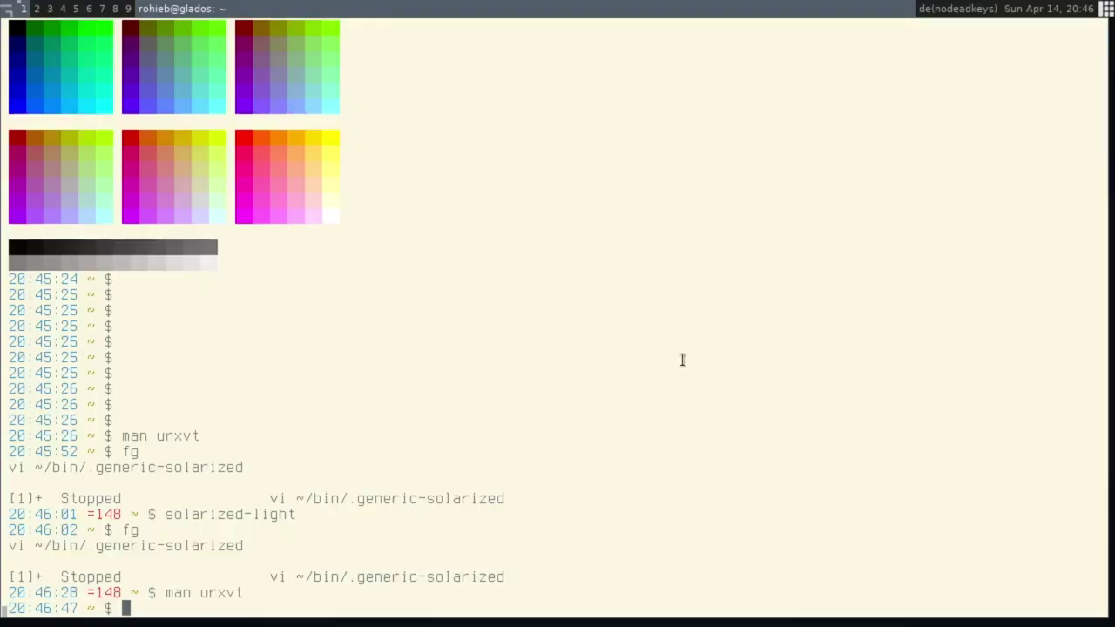
# Return to ~/stratum0/logos/Stratum0Varianten with cd -, enlarge the terminal text, and list its files
pyautogui.hotkey('ctrl', 'l')
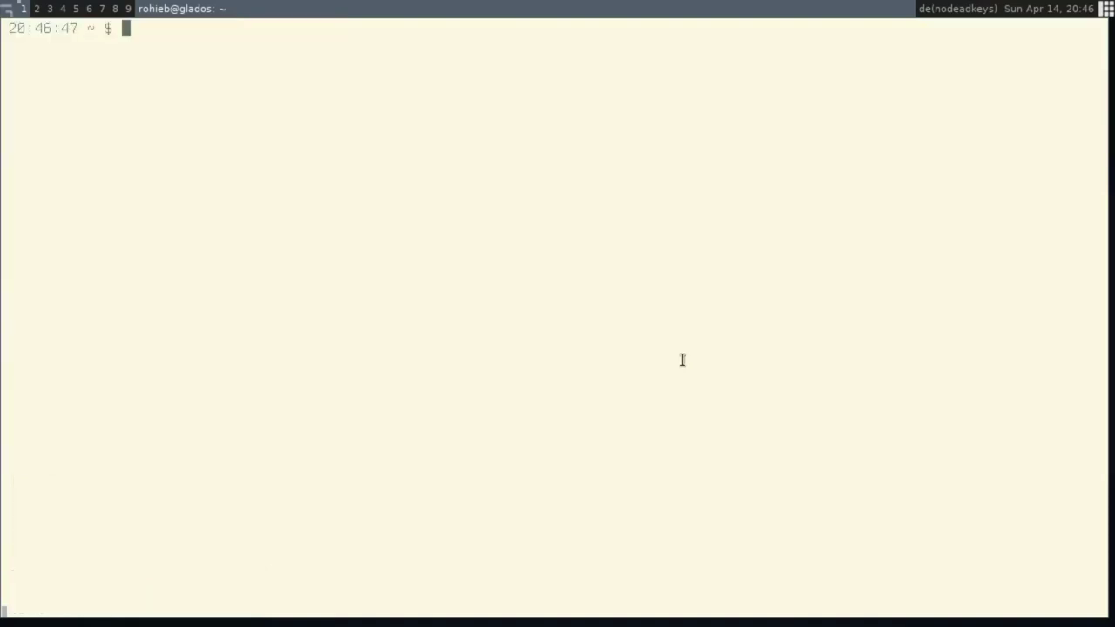
pyautogui.write('cd -')
pyautogui.press('Return')
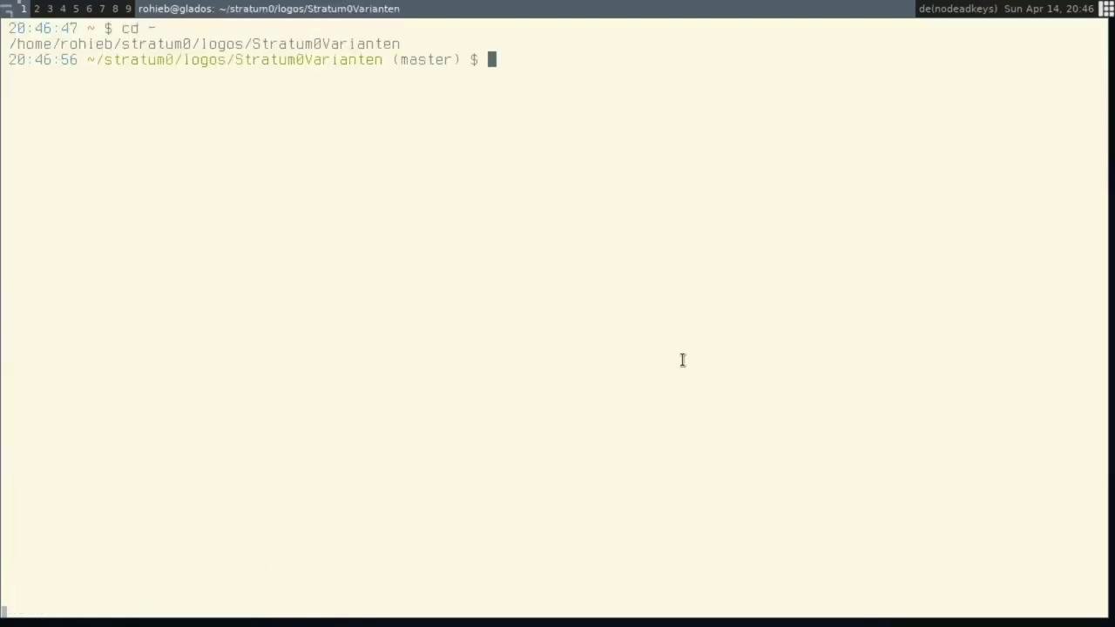
pyautogui.hotkey('ctrl', '+')
pyautogui.hotkey('ctrl', 'l')
pyautogui.write('l')
pyautogui.press('Return')
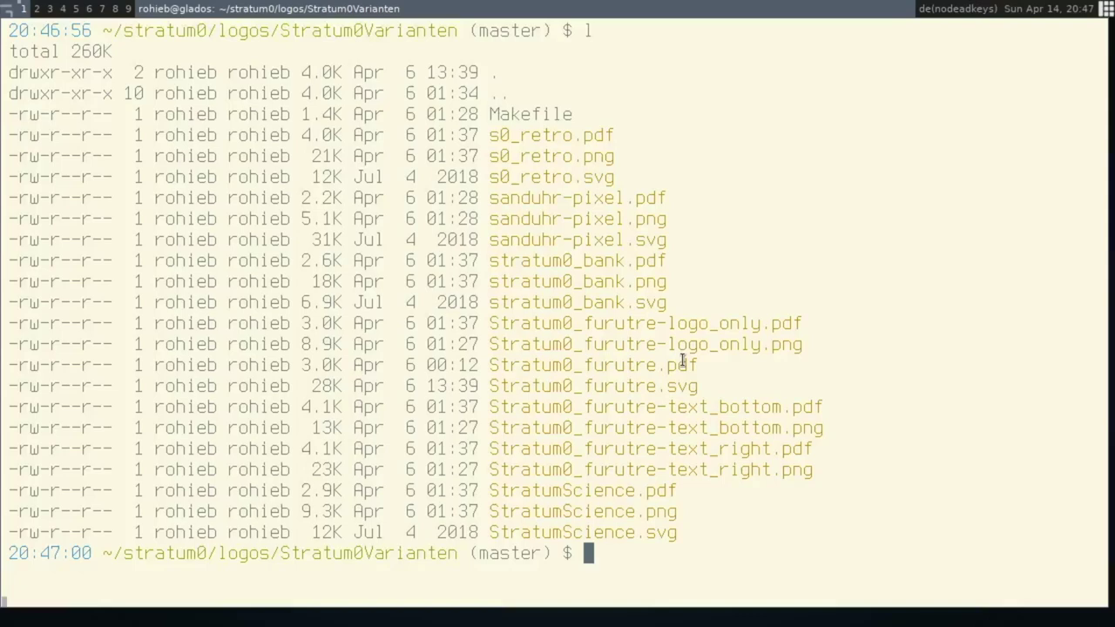
# Launch Inkscape, quit the blank session, and show Stratum0_furutre.svg maximised
pyautogui.write('inkscape $')
pyautogui.press('Return')
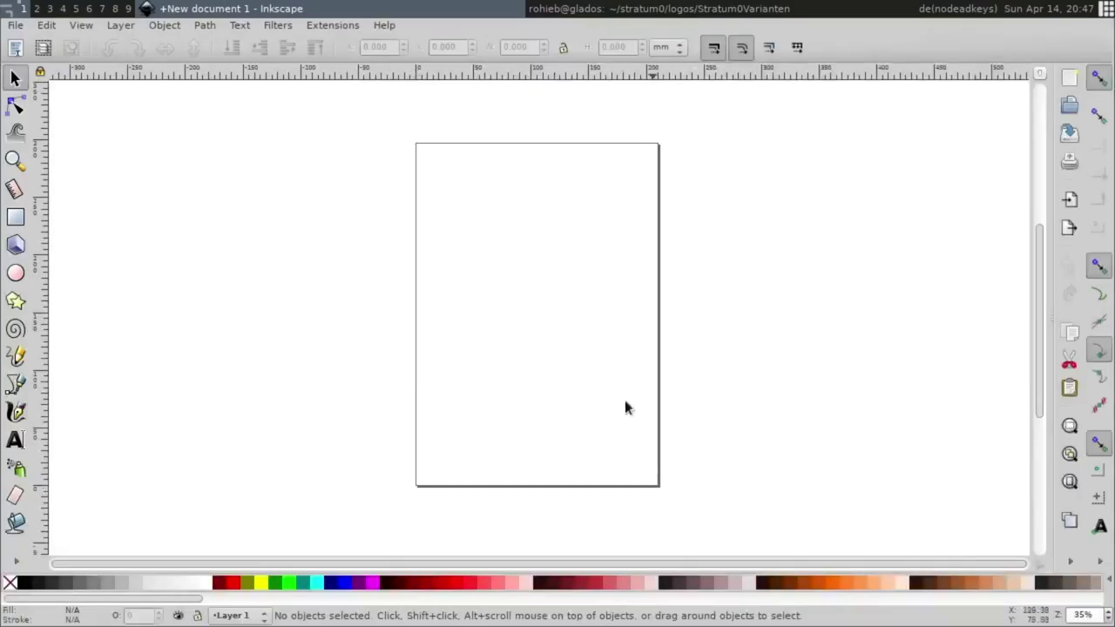
pyautogui.hscroll(3, 533, 338)
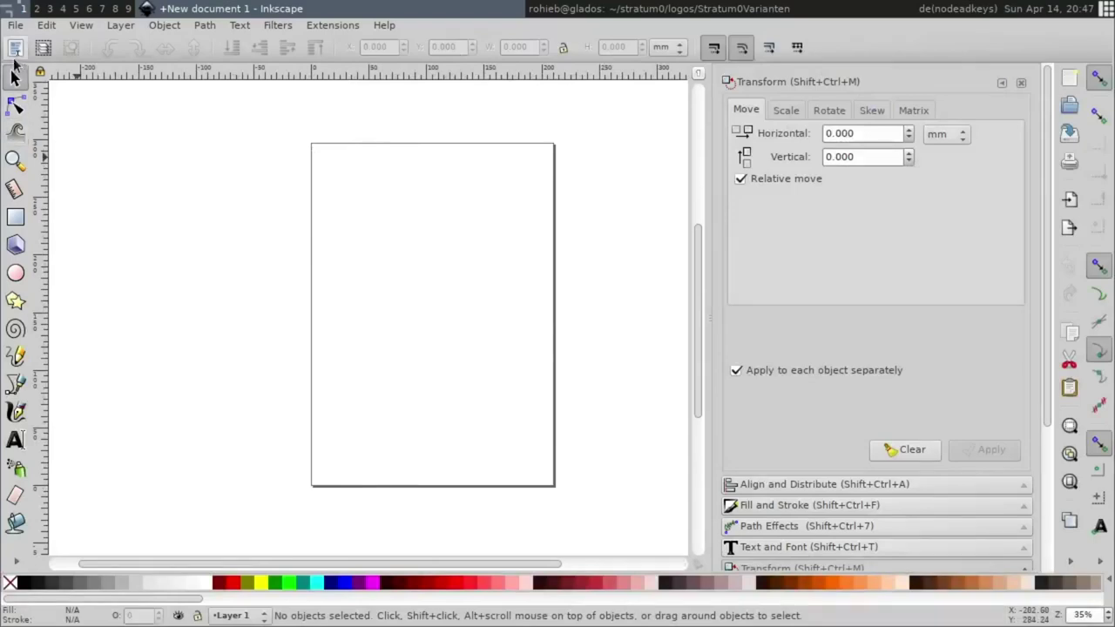
pyautogui.click(15, 26)
pyautogui.click(31, 358)
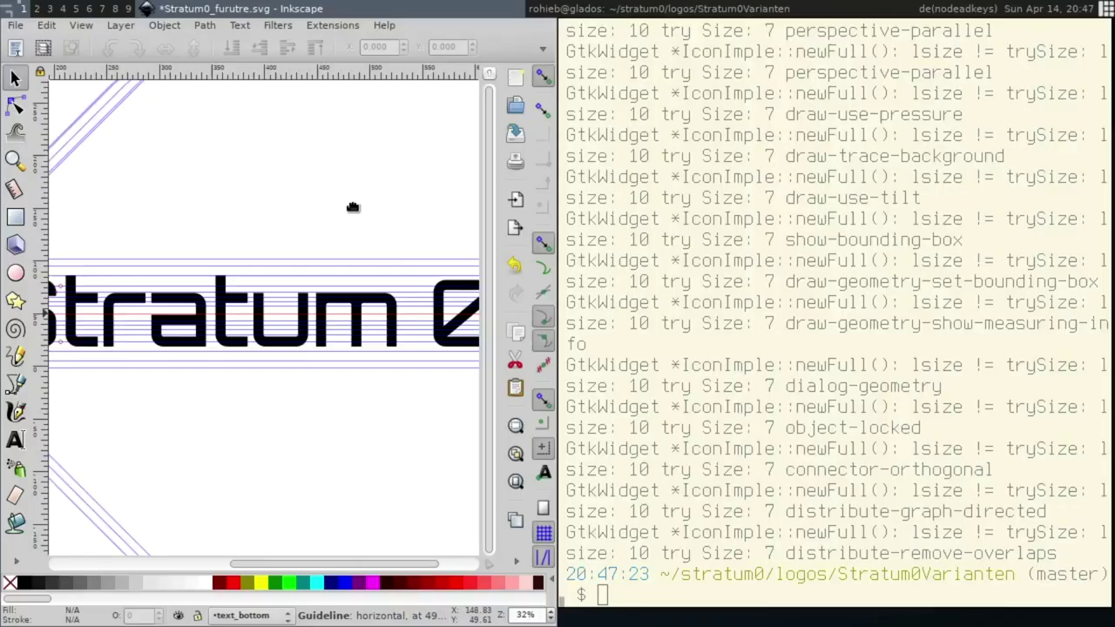
pyautogui.press('super+m')
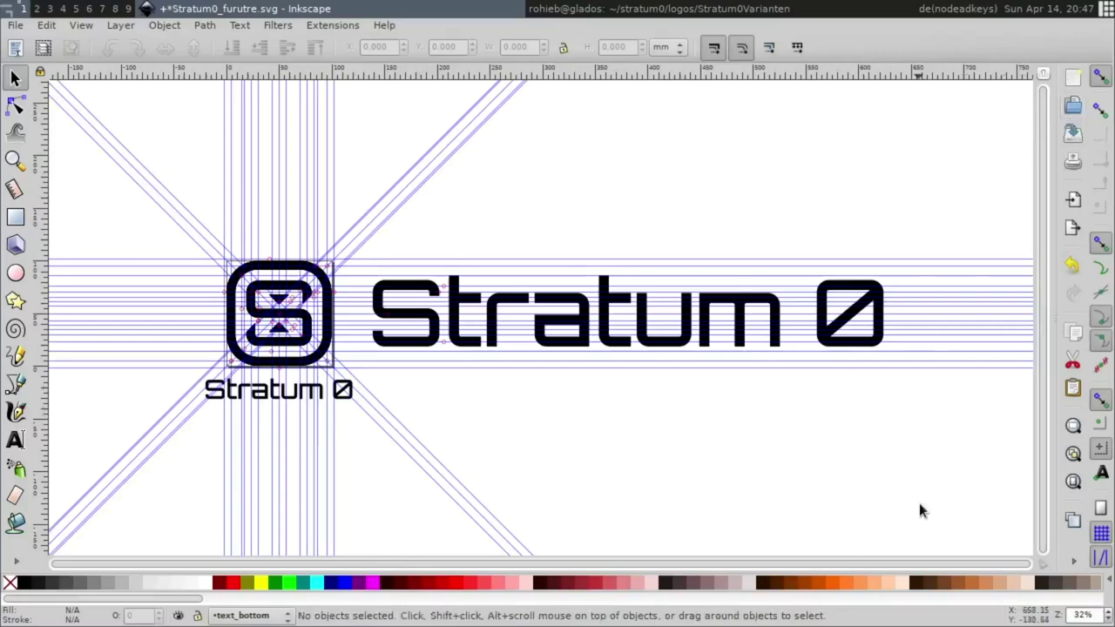
# Toggle visibility of the logo_only, text_right and text_bottom layers to compare them
pyautogui.scroll(-1, 919, 502)
pyautogui.hscroll(4, 919, 502)
pyautogui.hscroll(-3, 919, 503)
pyautogui.hotkey('ctrl', 'shift', 'm')
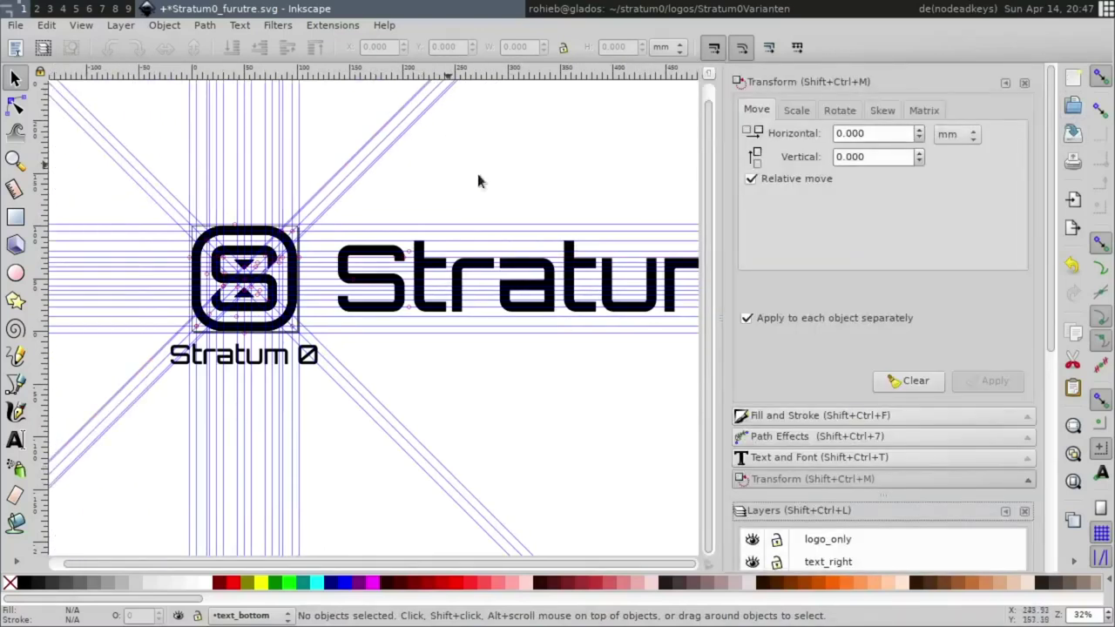
pyautogui.scroll(-5, 787, 404)
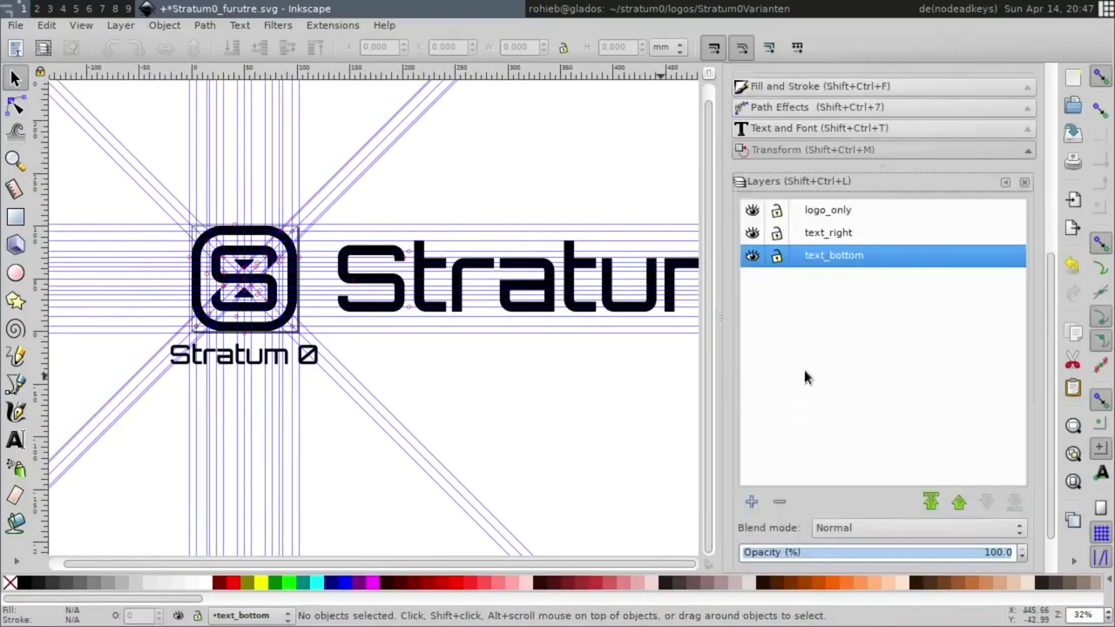
pyautogui.click(751, 210)
pyautogui.click(752, 233)
pyautogui.click(752, 210)
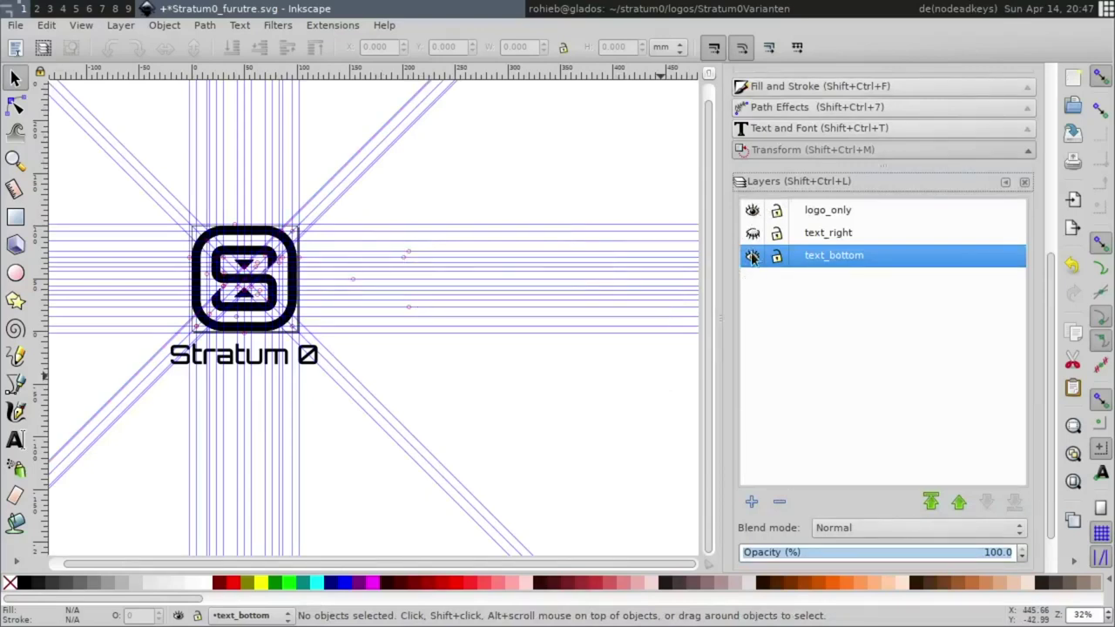
pyautogui.click(751, 256)
pyautogui.click(752, 232)
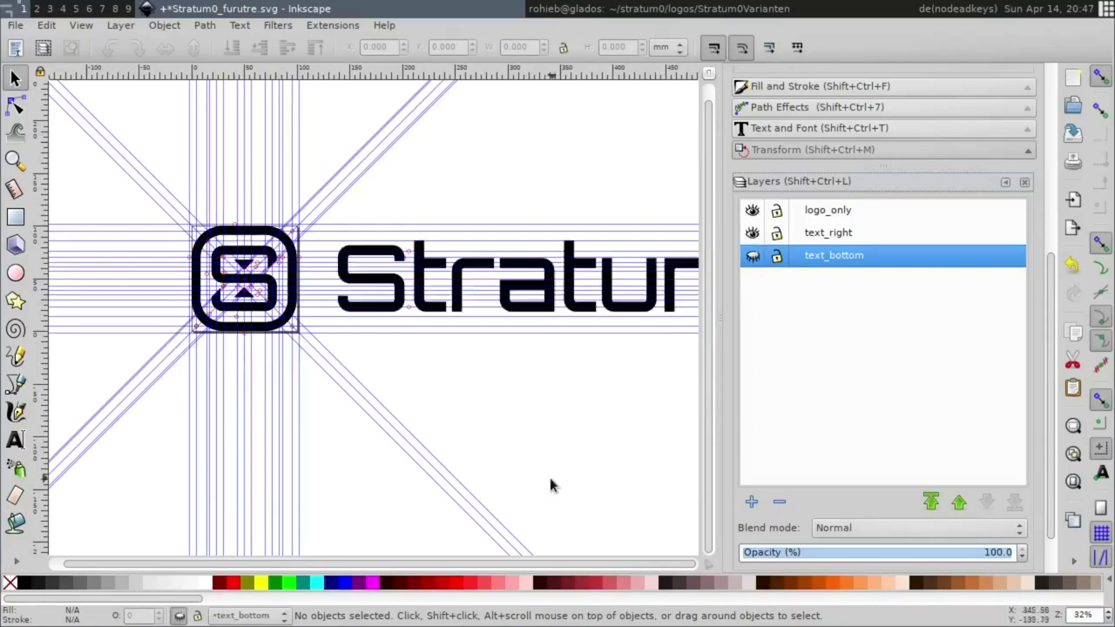
# Hide logo_only and text_bottom, leaving only the text_right layer visible
pyautogui.hscroll(2, 545, 480)
pyautogui.keyDown('ctrl'); pyautogui.scroll(-1, 544, 479); pyautogui.keyUp('ctrl')
pyautogui.hscroll(2, 545, 479)
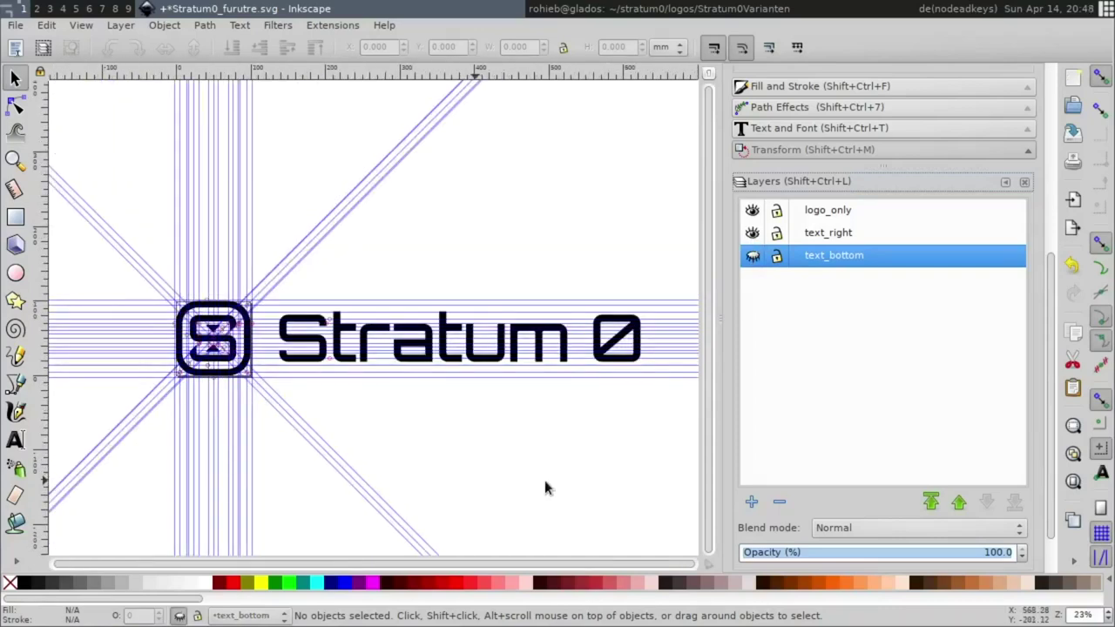
pyautogui.click(752, 255)
pyautogui.click(753, 255)
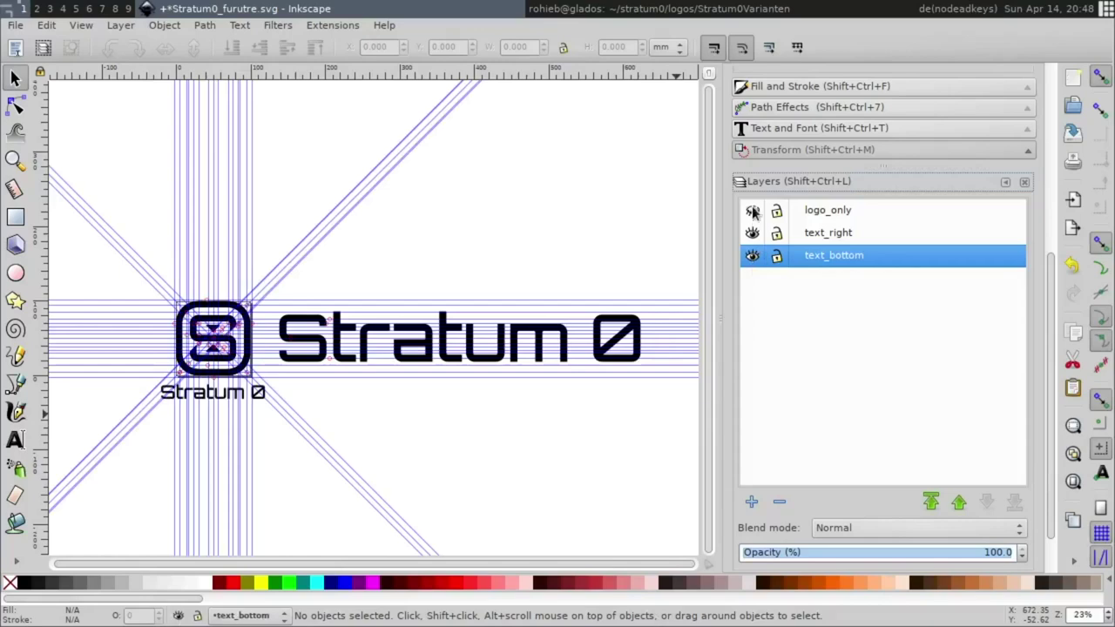
pyautogui.click(752, 212)
pyautogui.click(752, 233)
pyautogui.click(747, 261)
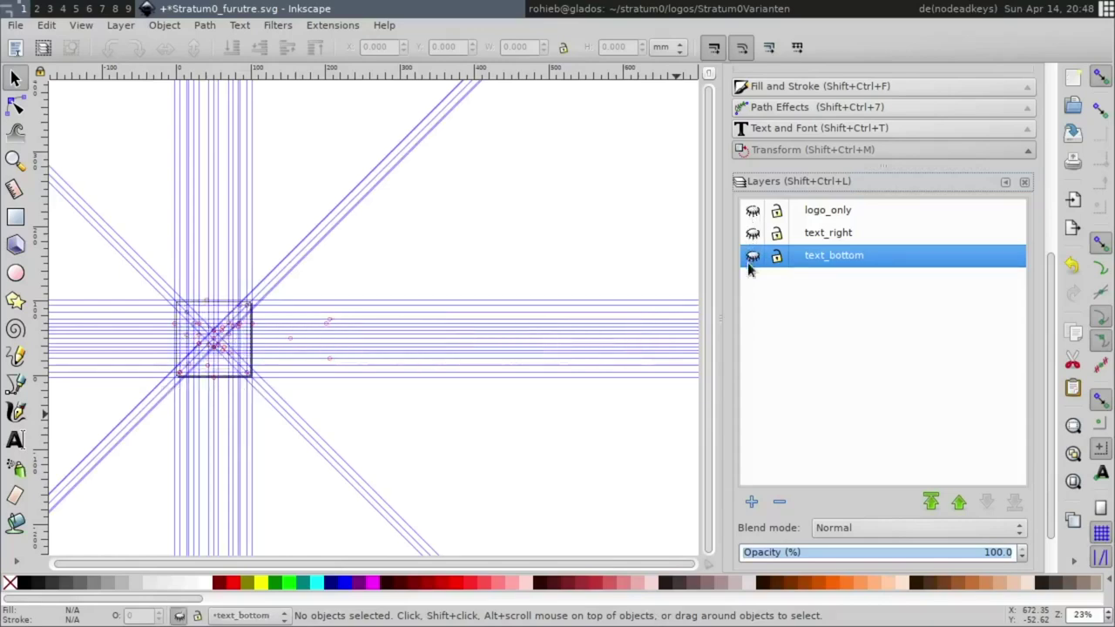
pyautogui.click(752, 233)
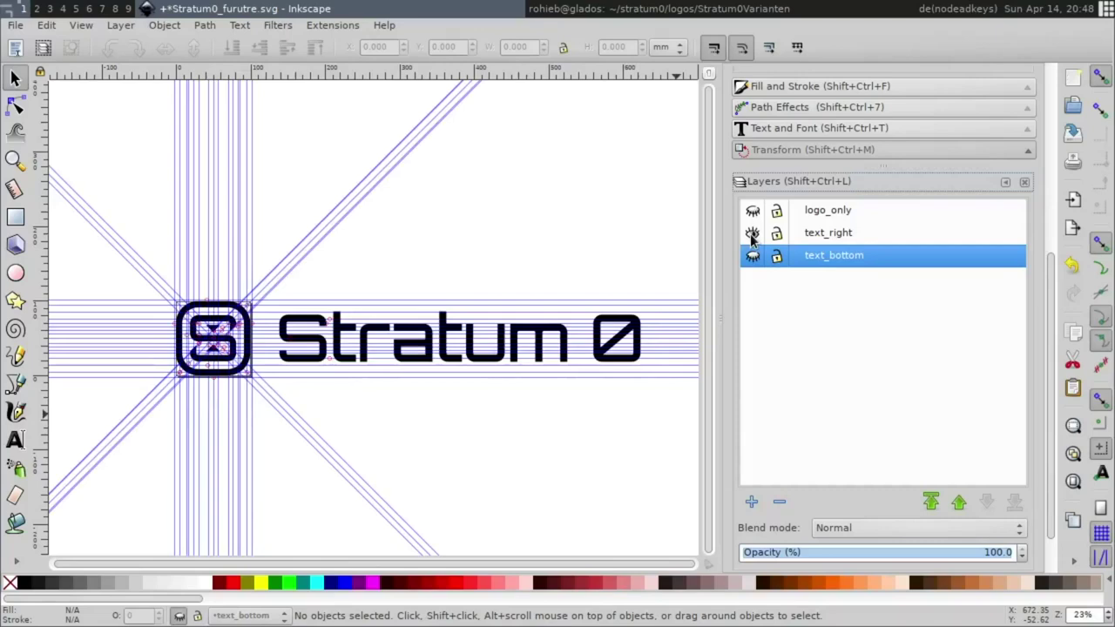
# Switch workspaces and bring the urxvt terminal to the front
pyautogui.press('super+2')
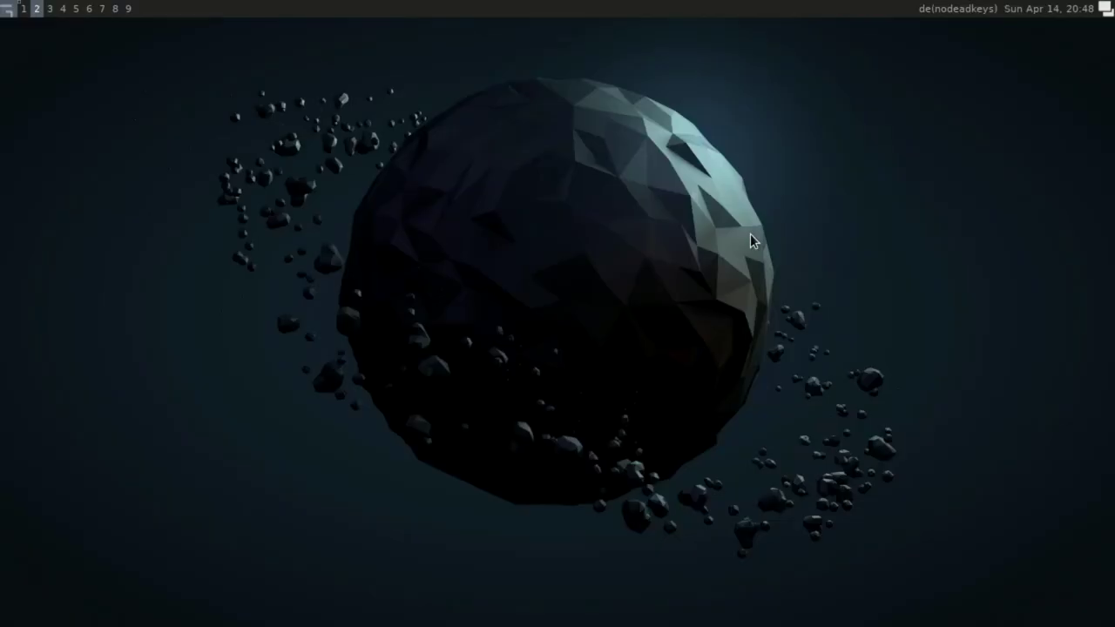
pyautogui.press('super+1')
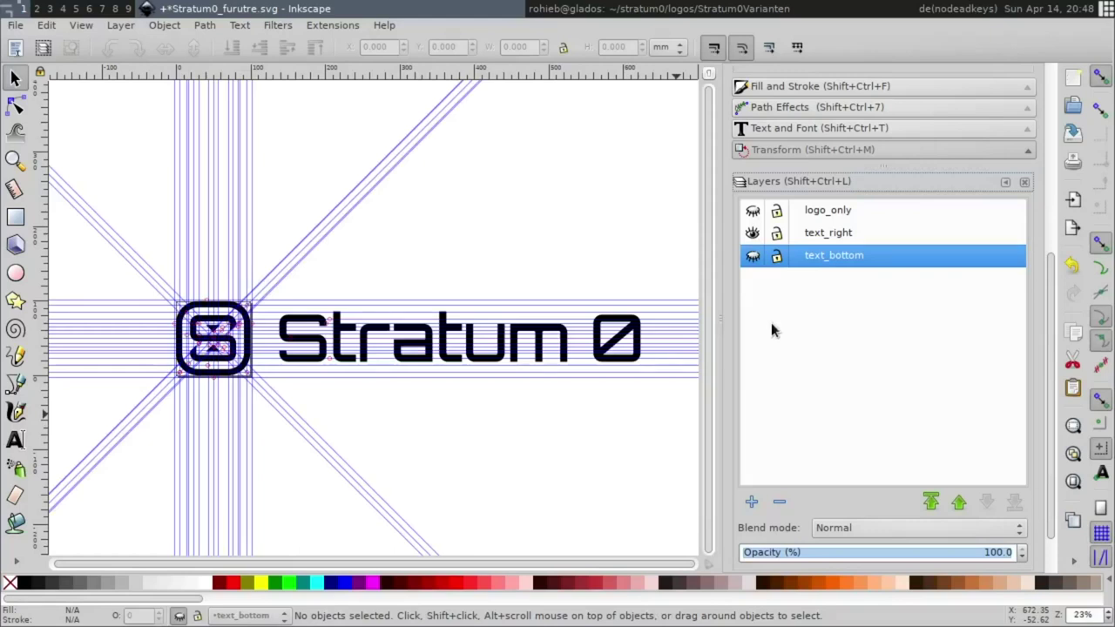
pyautogui.press('super+j')
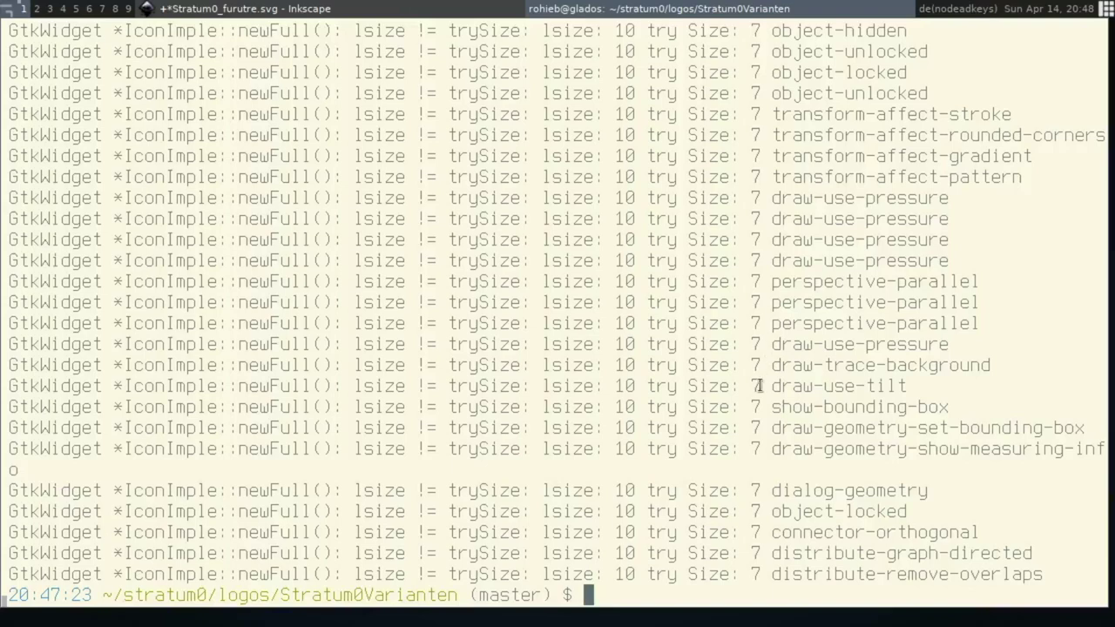
# List the folder's files and open Makefile in vi
pyautogui.write('l')
pyautogui.press('Return')
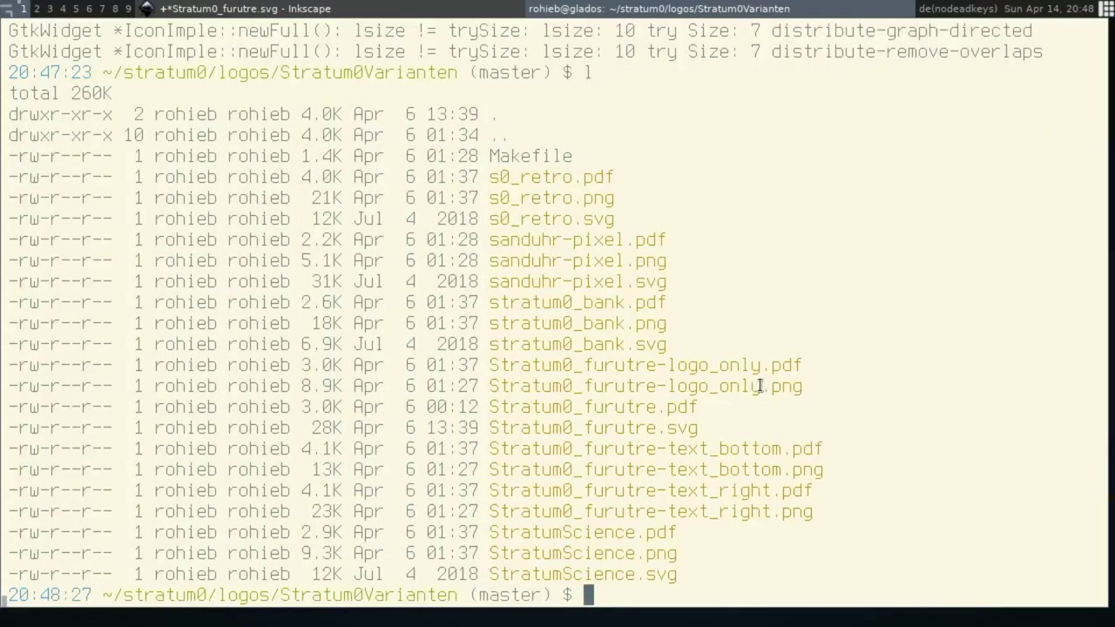
pyautogui.write('vi makefi')
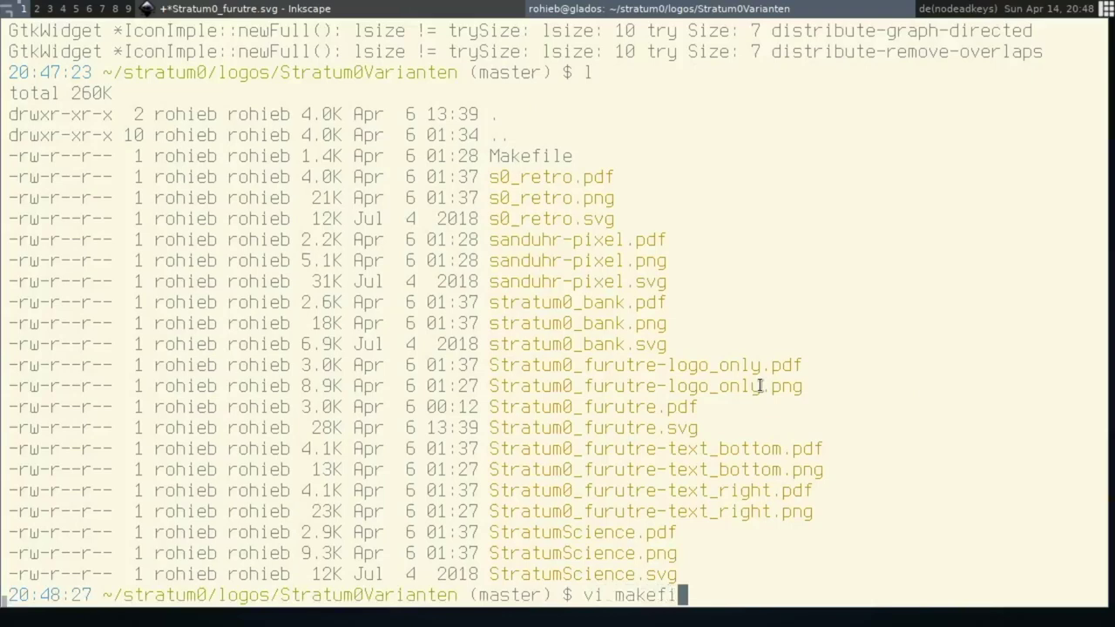
pyautogui.press('BackSpace')
pyautogui.press('BackSpace')
pyautogui.press('BackSpace')
pyautogui.write('M')
pyautogui.press('Tab')
pyautogui.press('Return')
# Move through the Stratum0_furutre-% rule's inkscape --select and --verb lines
pyautogui.scroll(-8, 759, 386)
pyautogui.press('j')
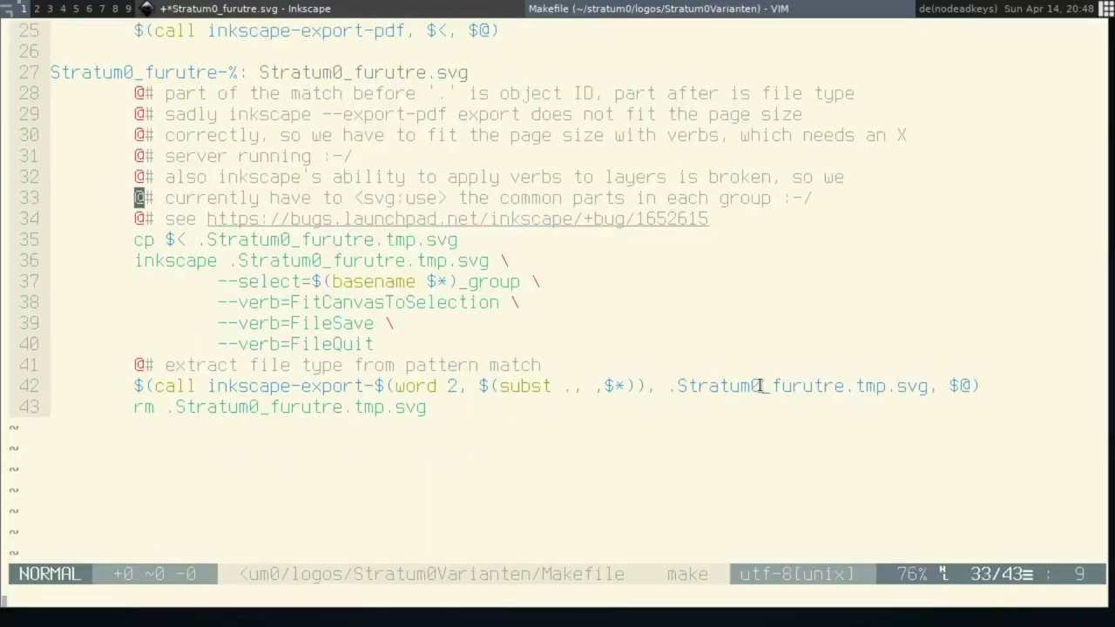
pyautogui.press('j')
pyautogui.press('j')
pyautogui.press('j')
pyautogui.press('j')
pyautogui.press('j')
pyautogui.press('l')
pyautogui.press('l')
pyautogui.press('l')
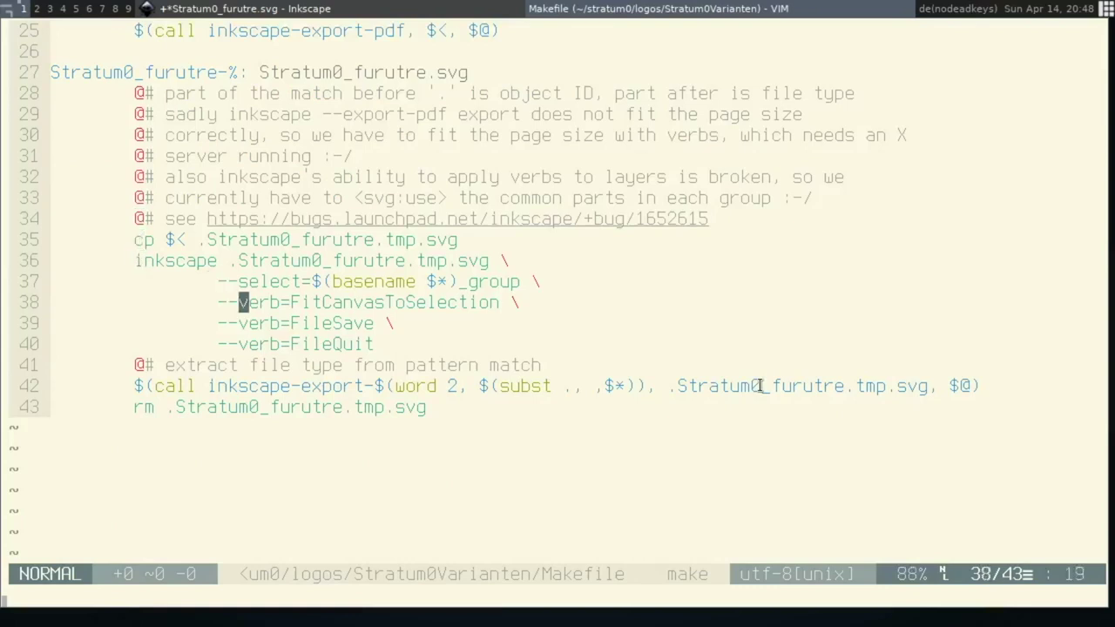
pyautogui.press('l')
pyautogui.press('l')
pyautogui.press('l')
pyautogui.press('k')
pyautogui.press('k')
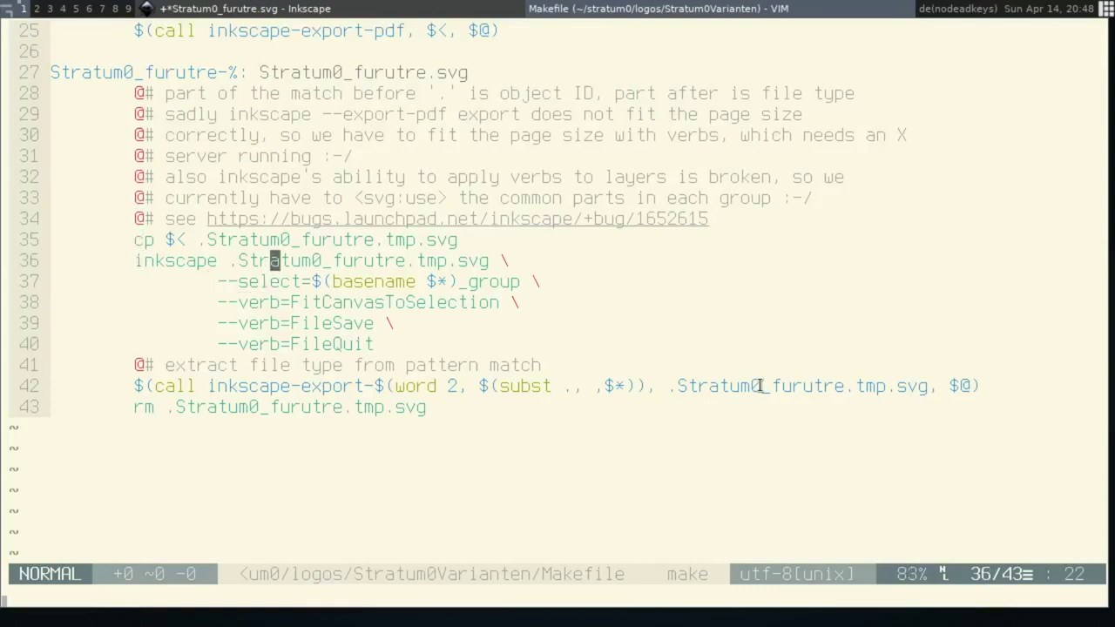
pyautogui.press('h')
pyautogui.press('h')
pyautogui.press('h')
pyautogui.press('h')
pyautogui.press('l')
pyautogui.press('l')
pyautogui.press('l')
pyautogui.press('l')
pyautogui.press('l')
pyautogui.press('j')
pyautogui.press('h')
pyautogui.press('h')
pyautogui.press('h')
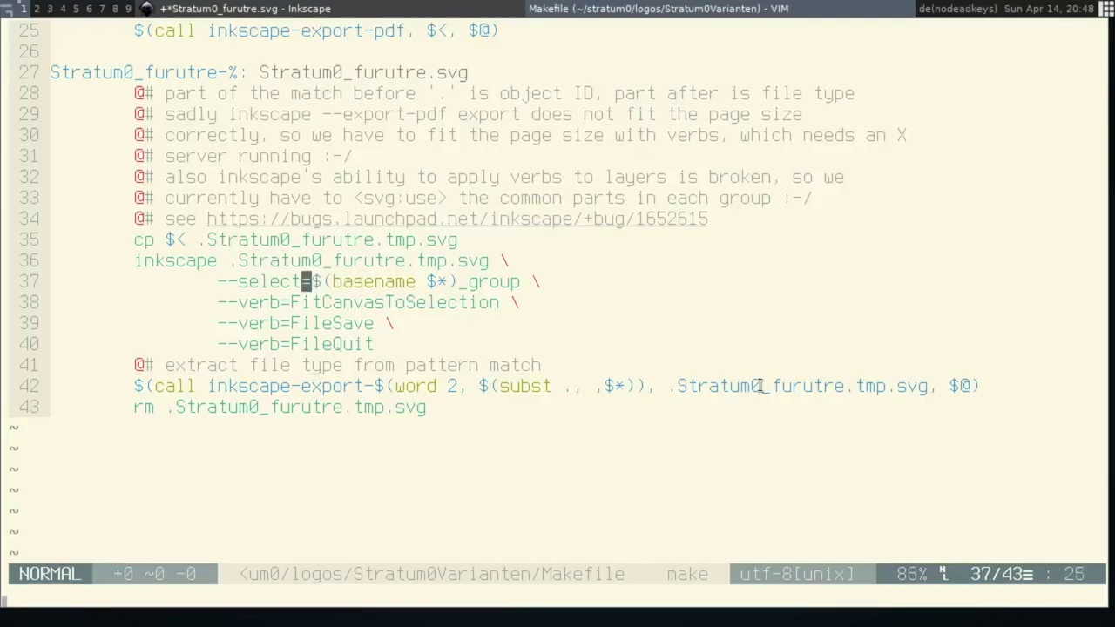
pyautogui.press('l')
pyautogui.press('l')
pyautogui.press('%')
pyautogui.press('l')
pyautogui.press('l')
pyautogui.press('l')
pyautogui.press('h')
pyautogui.press('h')
# Highlight the $* variable and the % pattern in the rule, then clear the highlight
pyautogui.moveTo(448, 281); pyautogui.dragTo(429, 282)
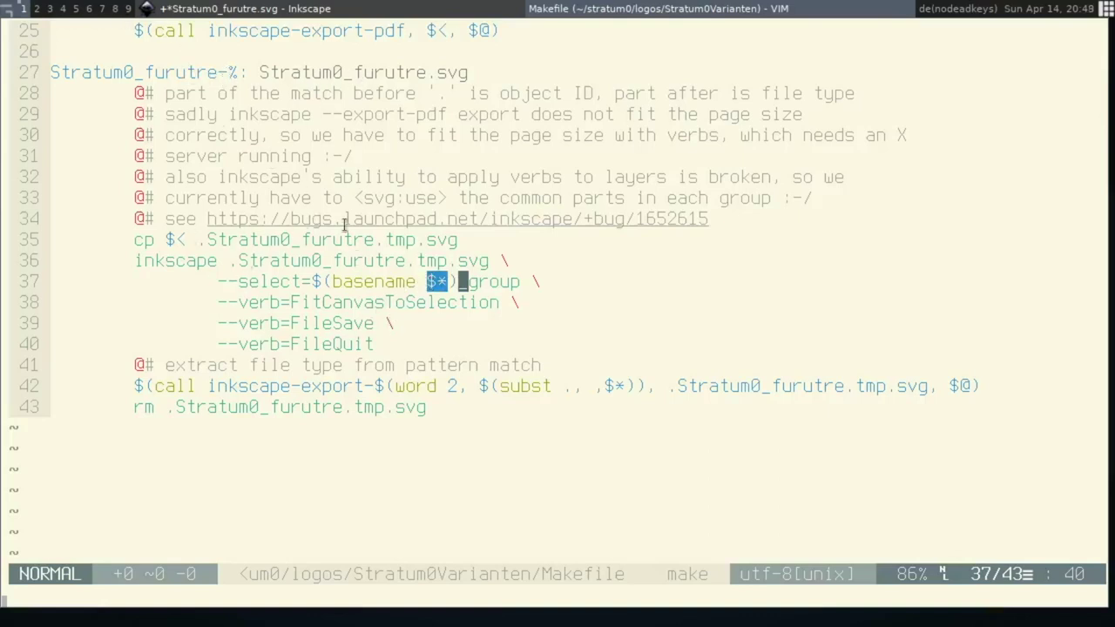
pyautogui.doubleClick(232, 73)
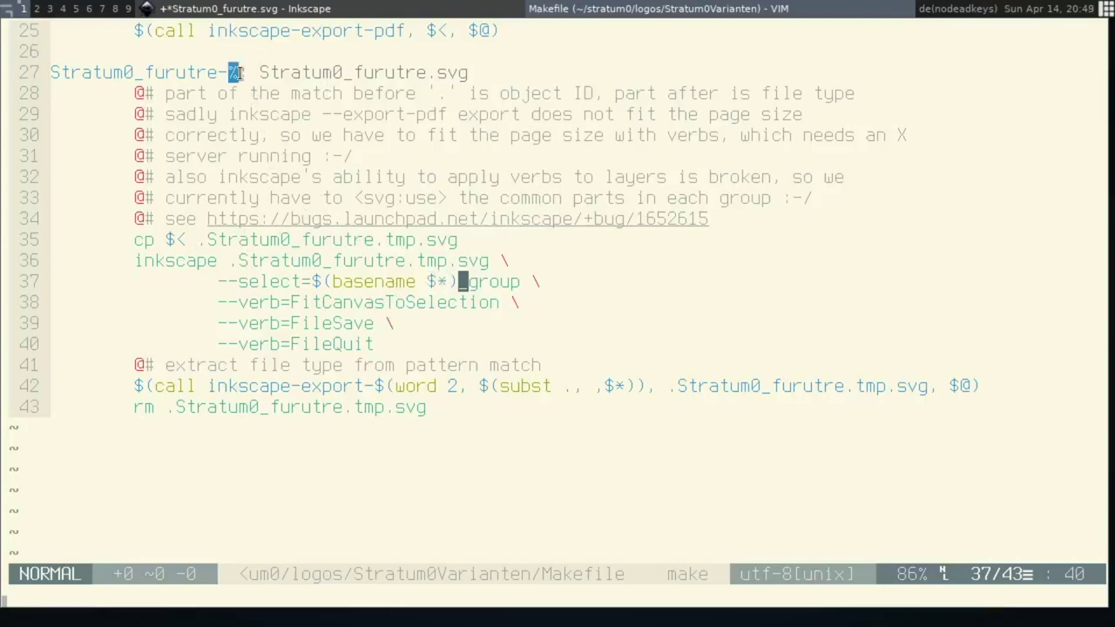
pyautogui.click(221, 73)
# Suspend Vim and run make all after a mistyped make alkl
pyautogui.hotkey('ctrl', 'z')
pyautogui.write('make alkl')
pyautogui.press('Return')
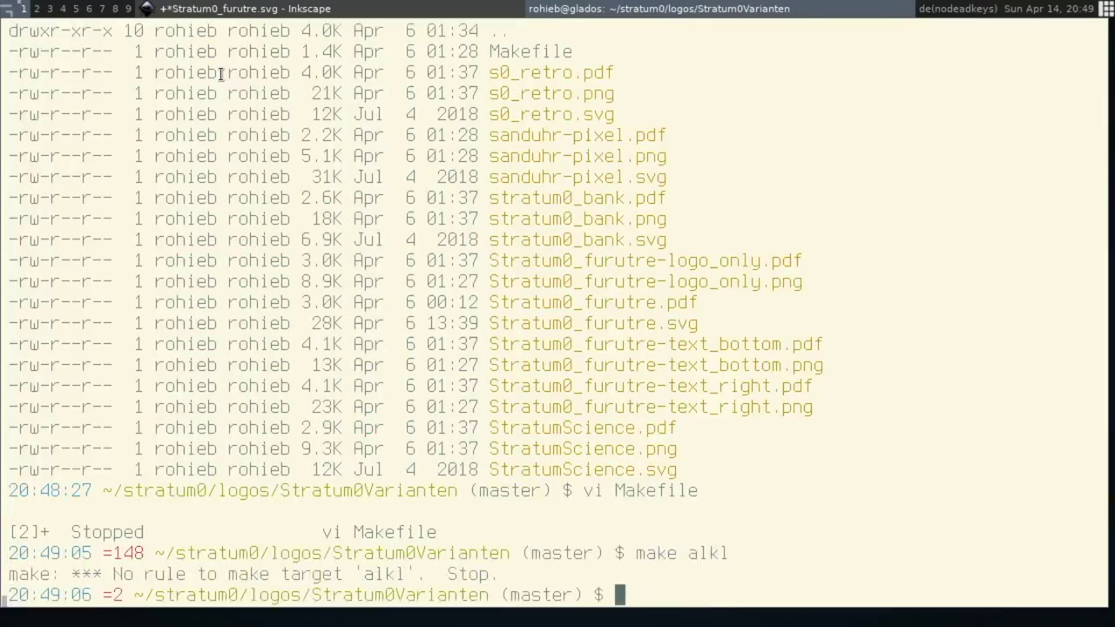
pyautogui.write('make all')
pyautogui.press('Return')
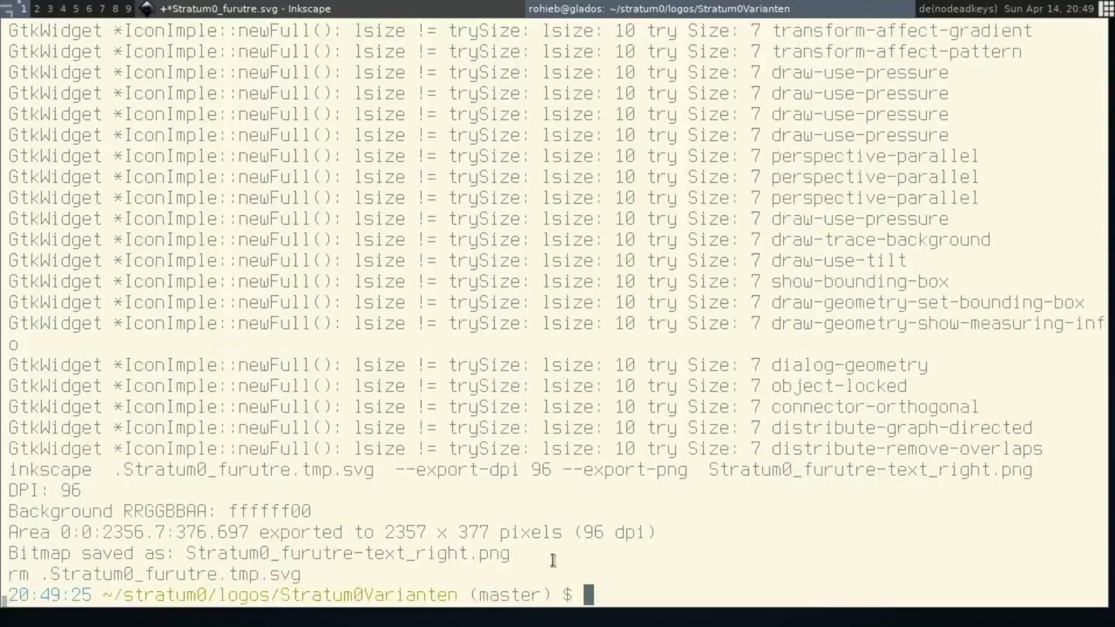
# Highlight the saved Stratum0_furutre-text_right.png name in the output and return to the Makefile
pyautogui.doubleClick(380, 554)
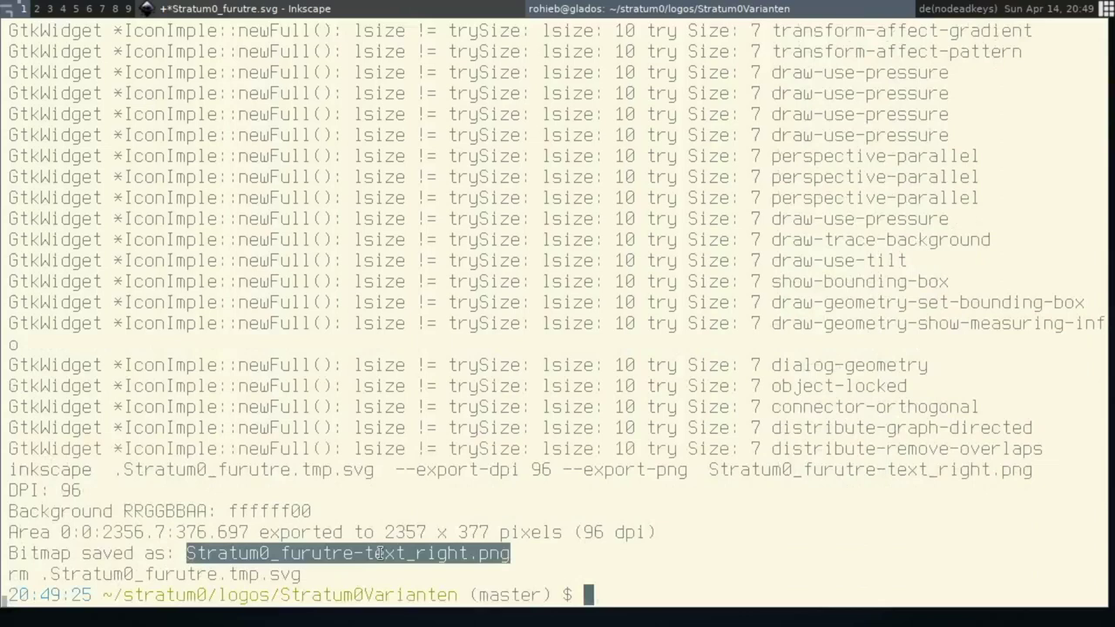
pyautogui.doubleClick(368, 554)
pyautogui.moveTo(365, 554); pyautogui.dragTo(480, 557)
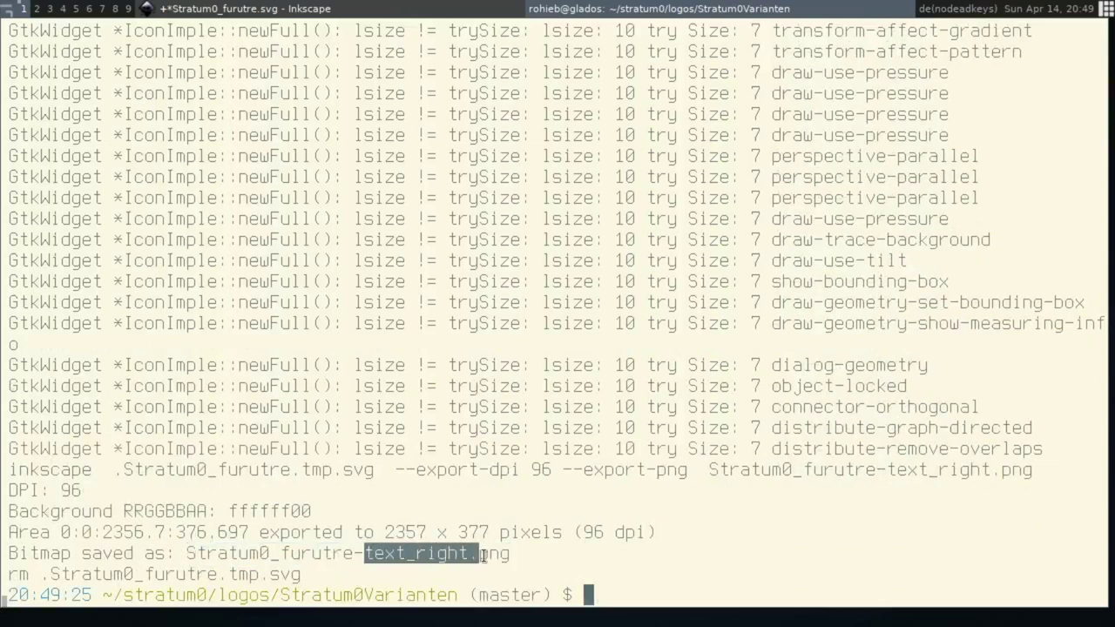
pyautogui.hotkey('alt', 'Tab')
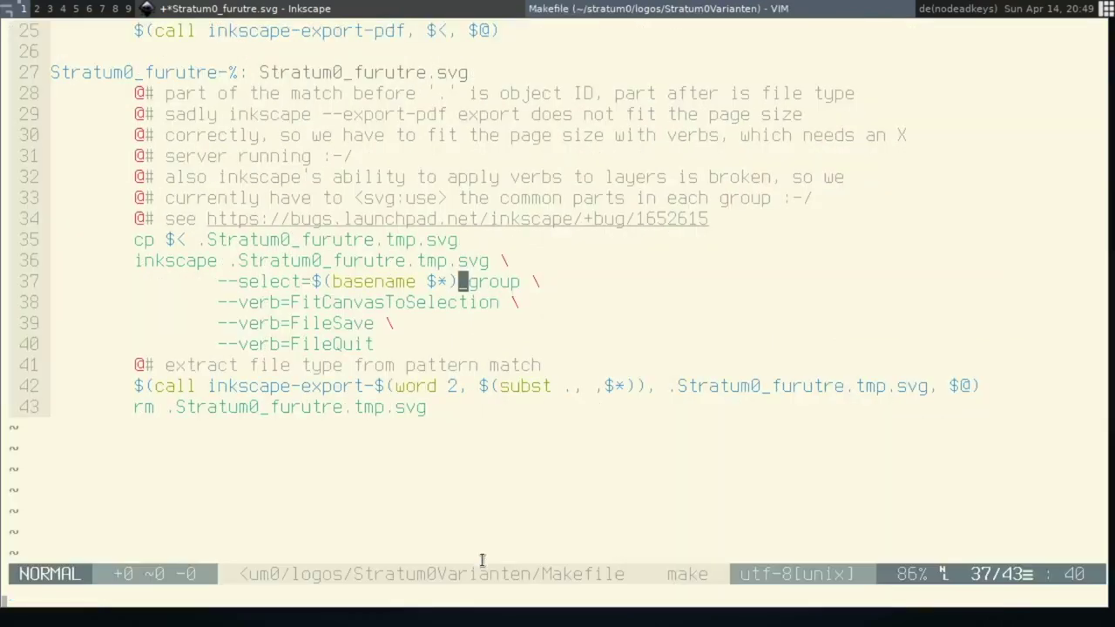
# Highlight the $(basename expression on Makefile line 37, then switch to Inkscape
pyautogui.press('k')
pyautogui.moveTo(313, 281); pyautogui.dragTo(460, 278)
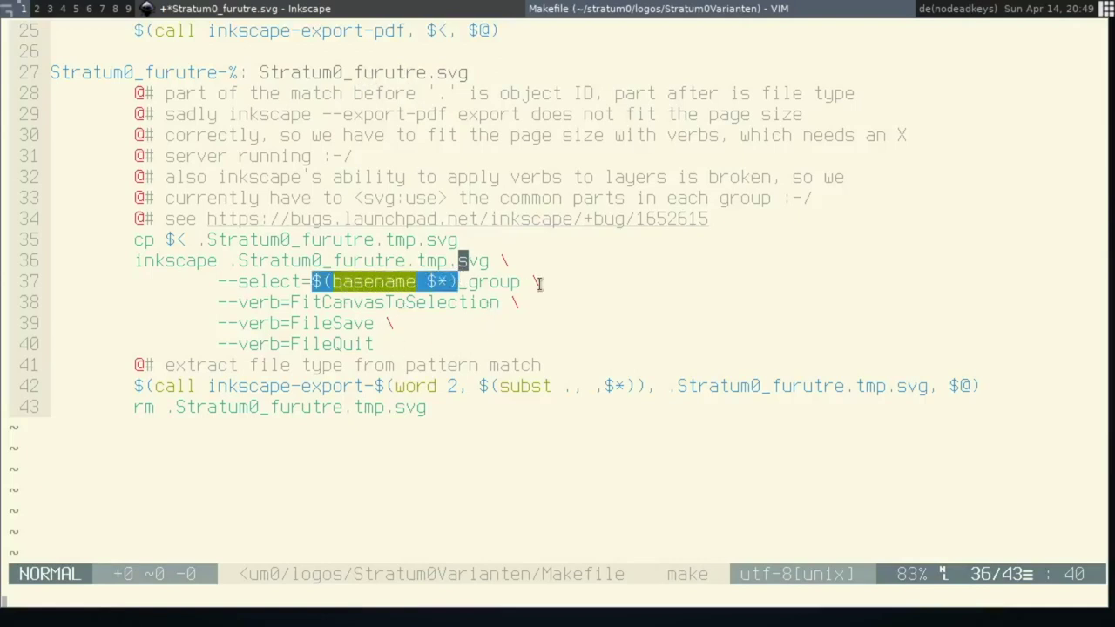
pyautogui.press('super+Tab')
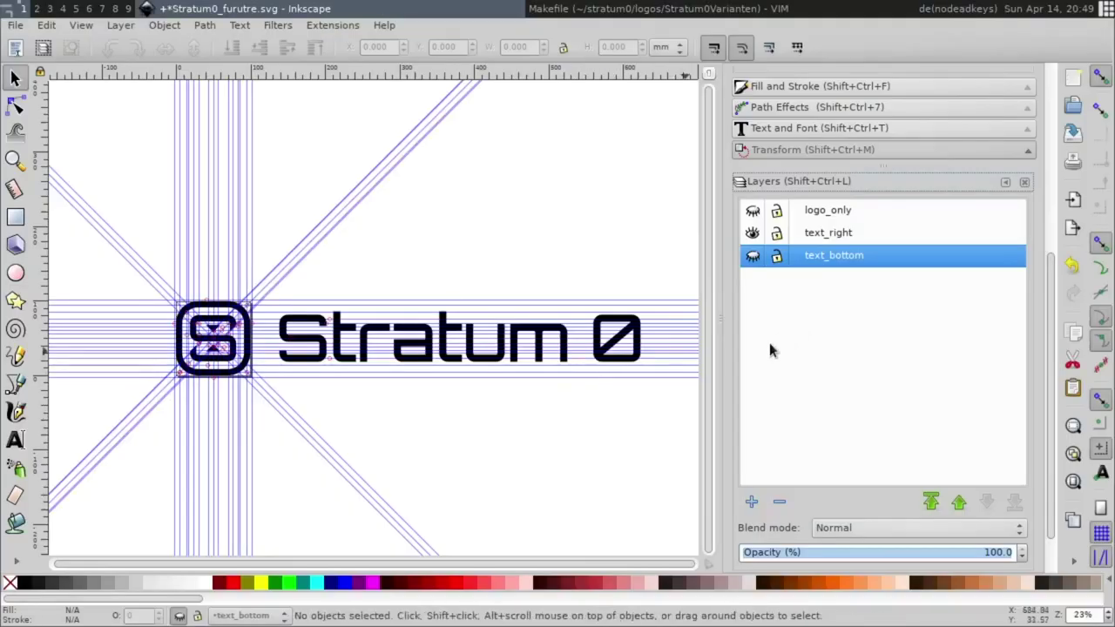
# In the XML Editor, expand text_right_layer and select its text_right_group node
pyautogui.hotkey('ctrl', 'shift', 'x')
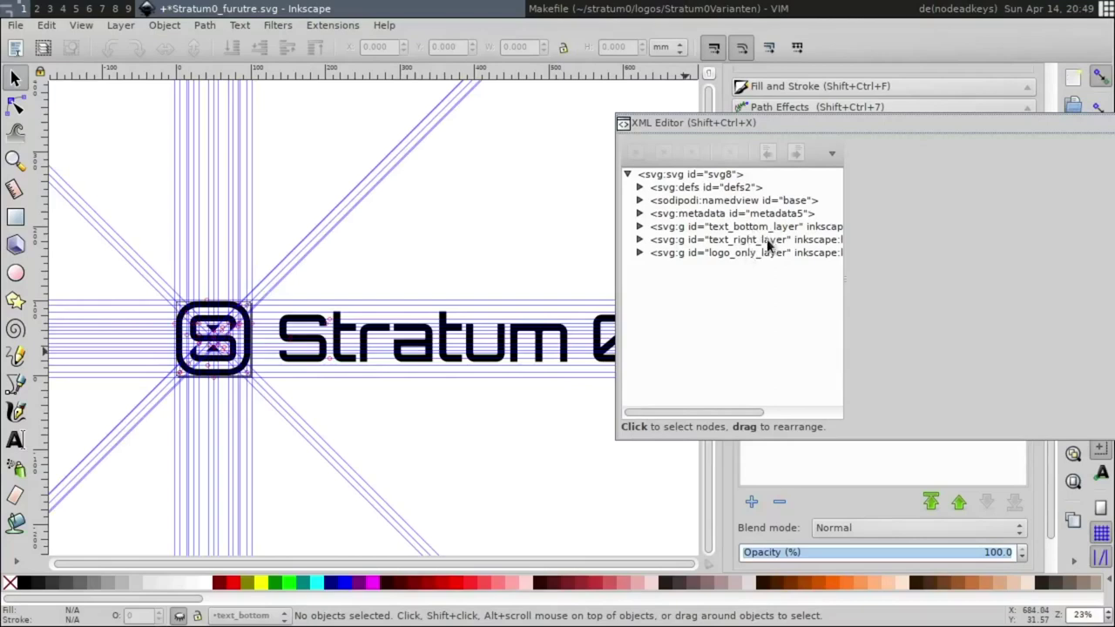
pyautogui.click(766, 238)
pyautogui.click(640, 240)
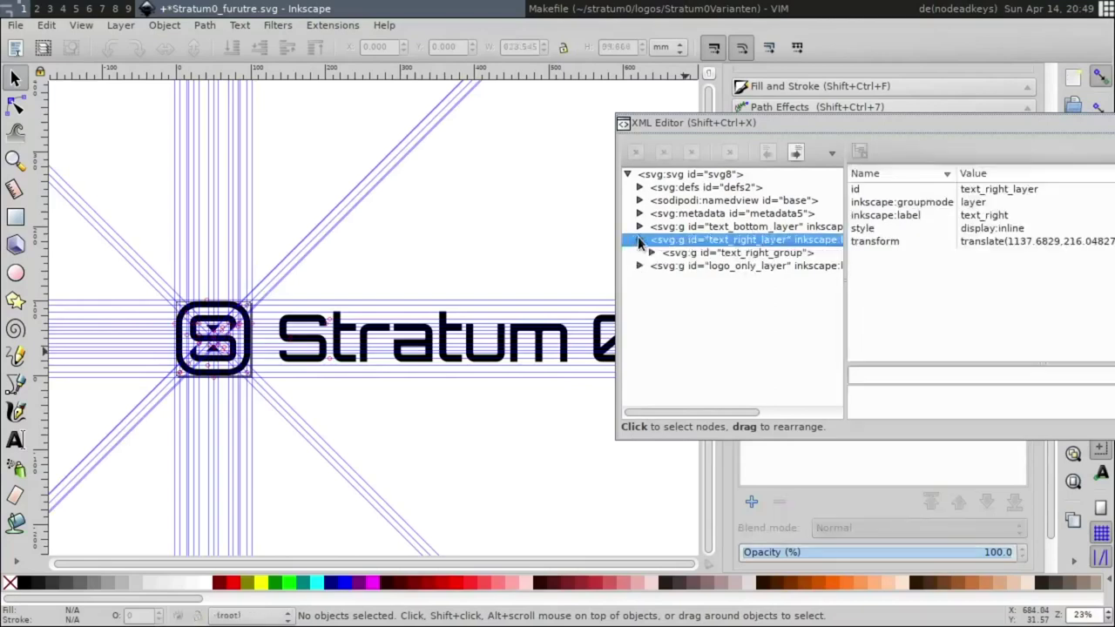
pyautogui.click(749, 252)
pyautogui.moveTo(781, 348)
pyautogui.mouseDown()
pyautogui.moveTo(673, 289)
pyautogui.moveTo(671, 318)
pyautogui.mouseUp()
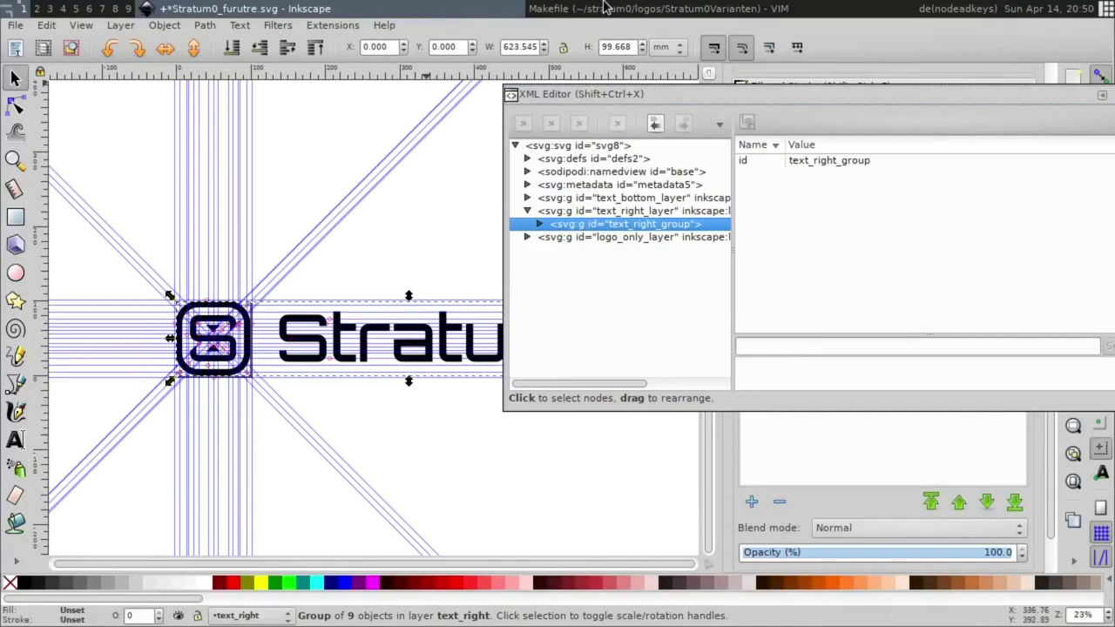
# Check the group selection line in the Makefile, then return to Inkscape and deselect
pyautogui.click(607, 8)
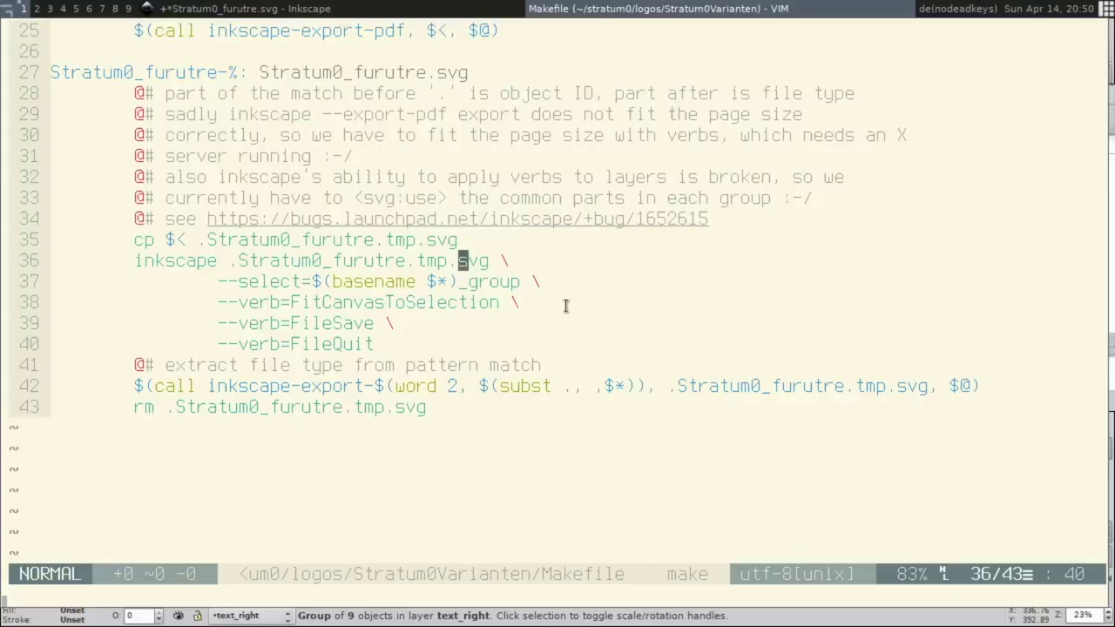
pyautogui.press('j')
pyautogui.press('j')
pyautogui.click(306, 8)
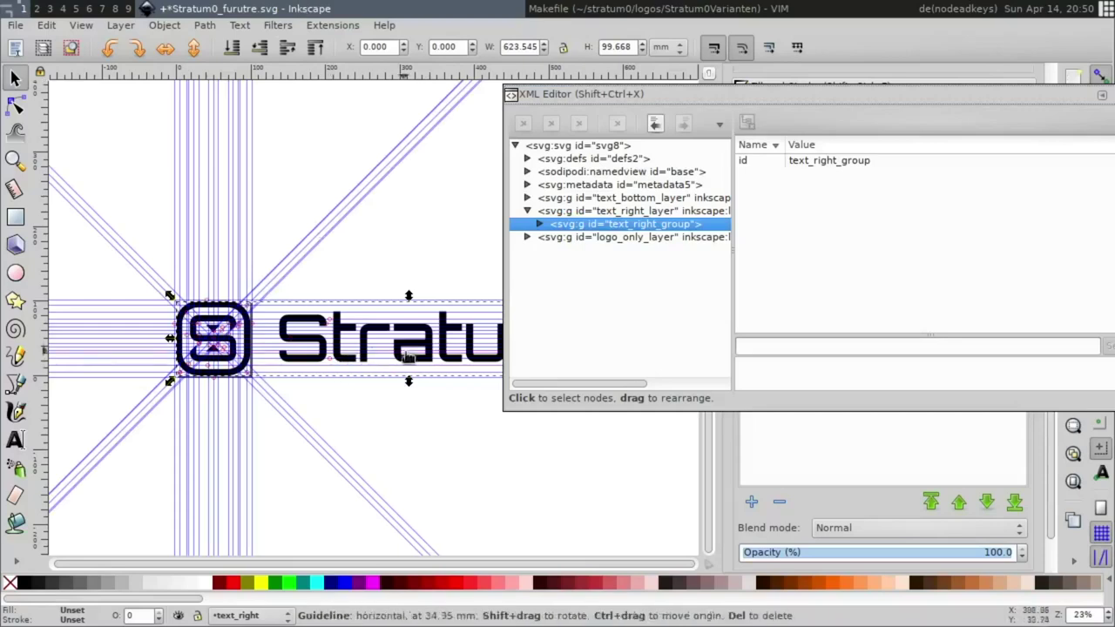
pyautogui.click(584, 514)
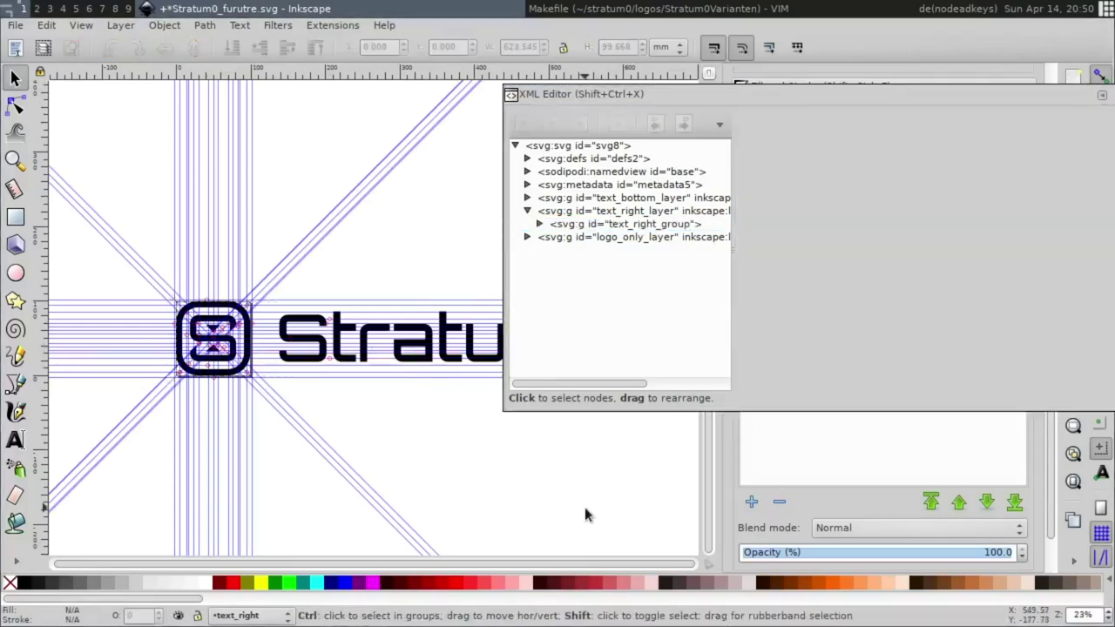
# Resize the page to the selected text_right_group via Document Properties
pyautogui.hotkey('shift', 'ctrl', 'd')
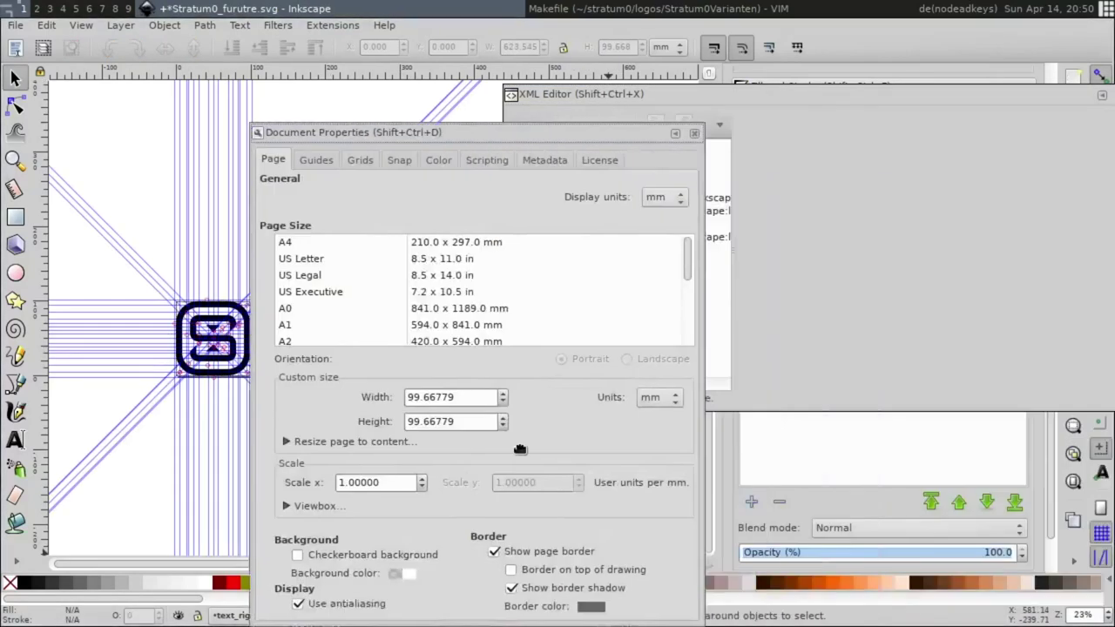
pyautogui.moveTo(632, 393)
pyautogui.mouseDown()
pyautogui.moveTo(679, 326)
pyautogui.moveTo(693, 327)
pyautogui.mouseUp()
pyautogui.click(572, 224)
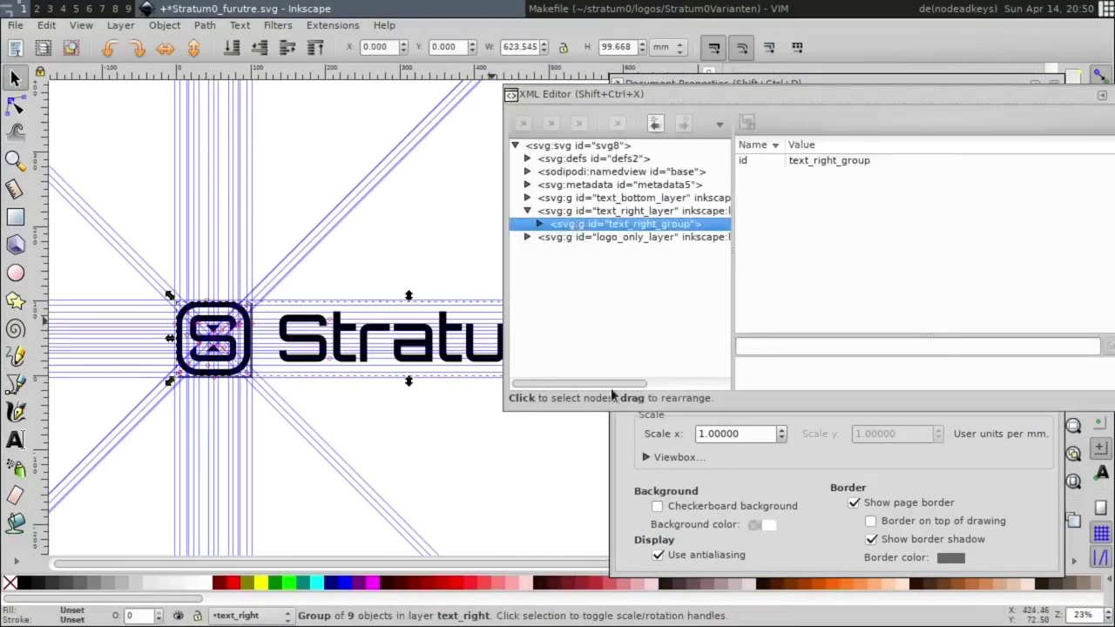
pyautogui.click(782, 418)
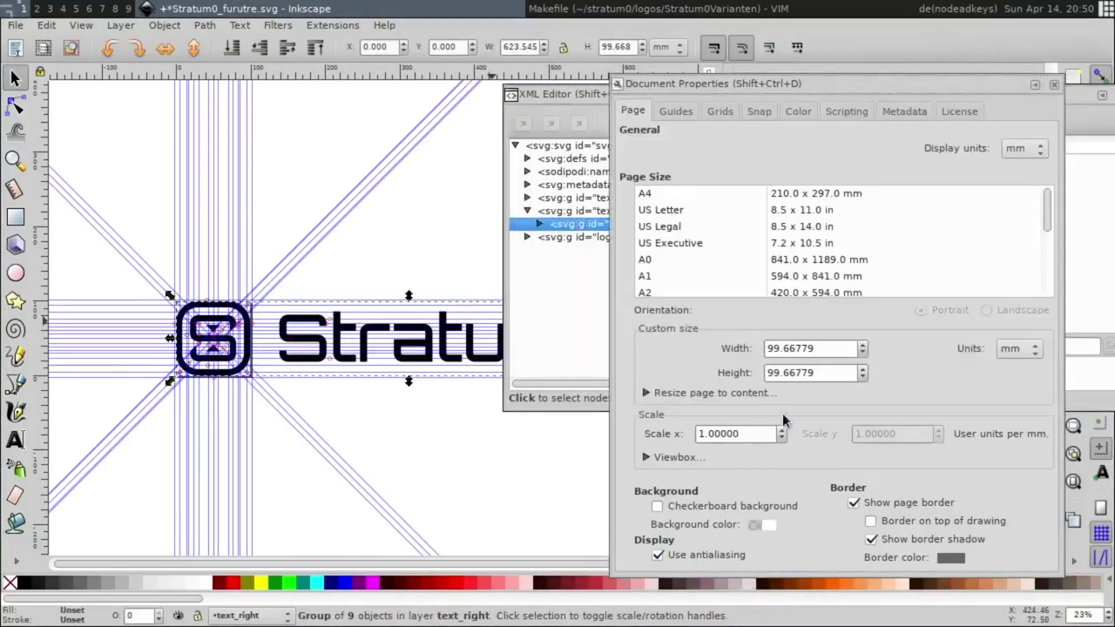
pyautogui.click(736, 392)
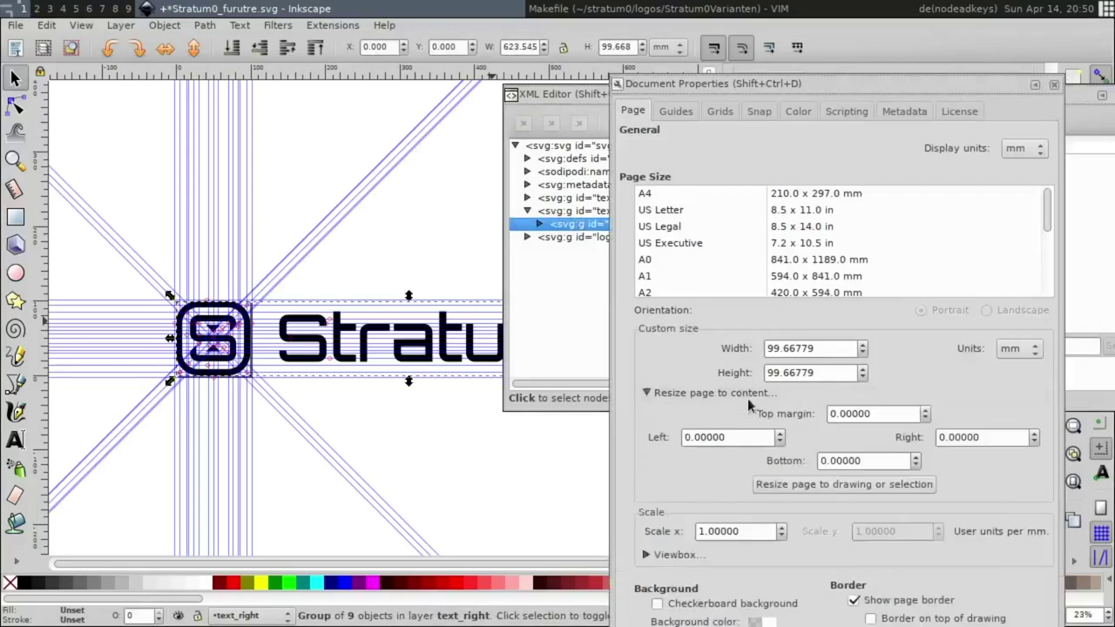
pyautogui.click(827, 484)
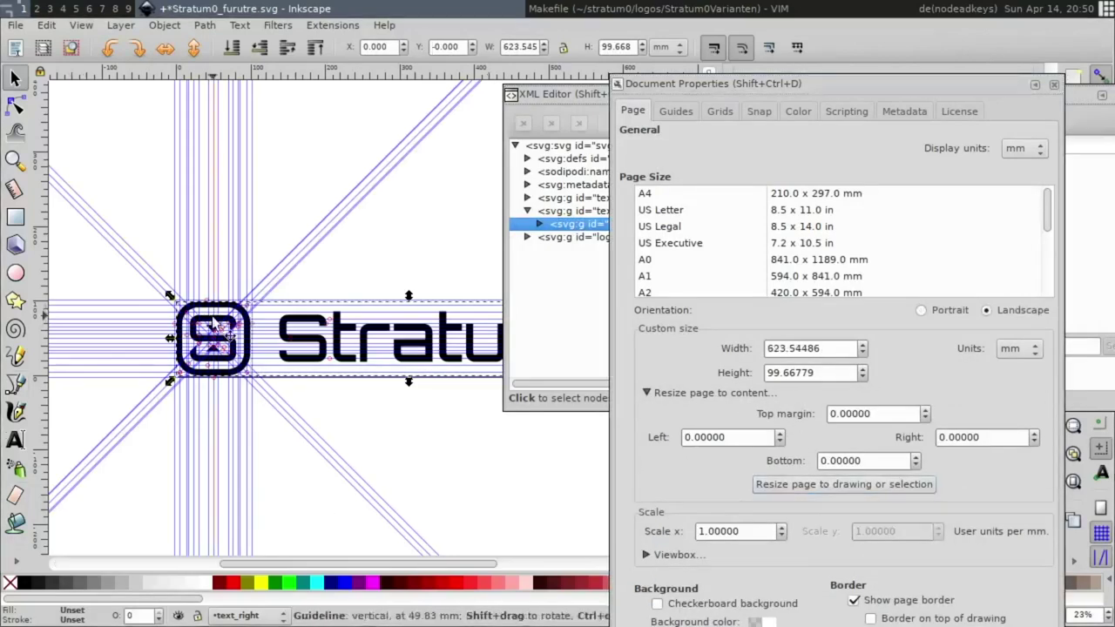
# Review the 623.54486 × 99.66779 mm page, hide the guidelines and deselect
pyautogui.scroll(1, 213, 323)
pyautogui.scroll(2, 209, 326)
pyautogui.scroll(-1, 196, 331)
pyautogui.scroll(-1, 188, 334)
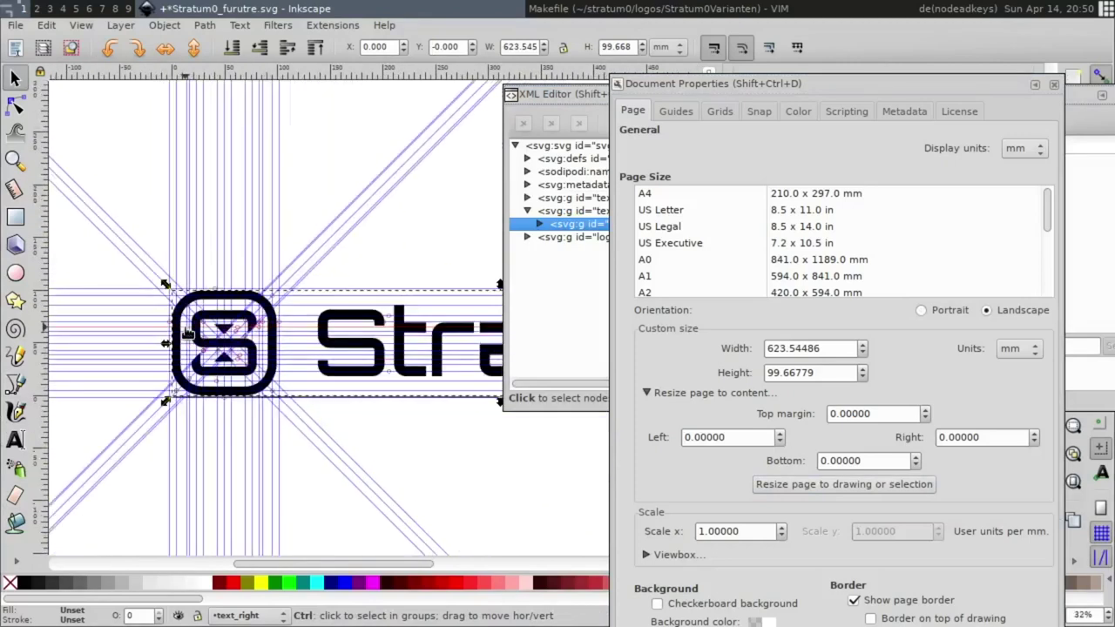
pyautogui.scroll(-1, 188, 334)
pyautogui.scroll(-1, 188, 334)
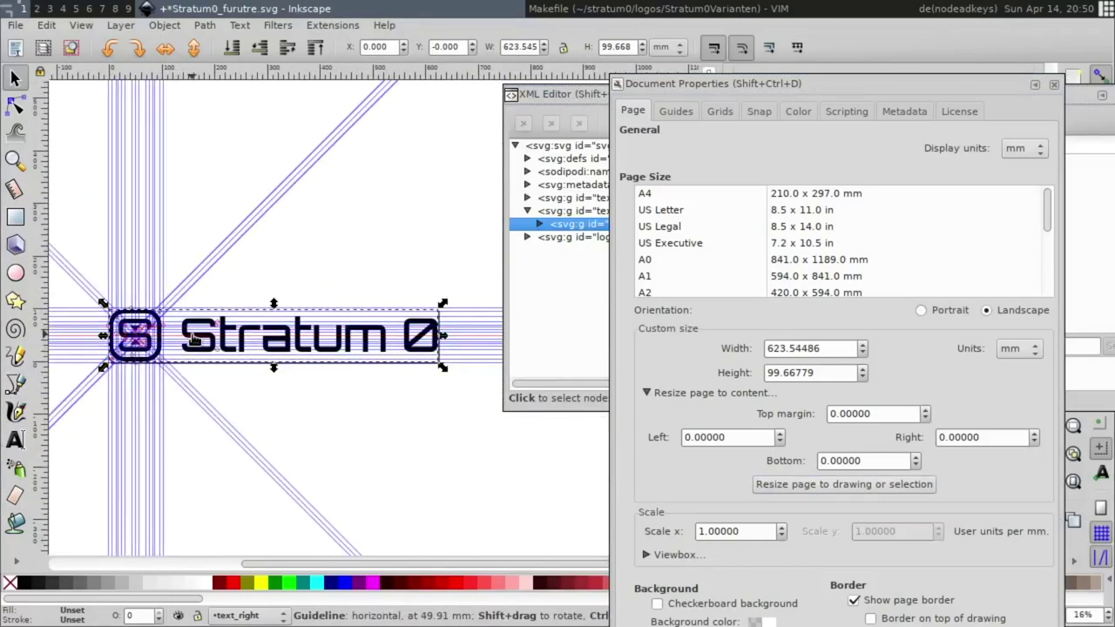
pyautogui.hotkey('shift', '|')
pyautogui.click(282, 459)
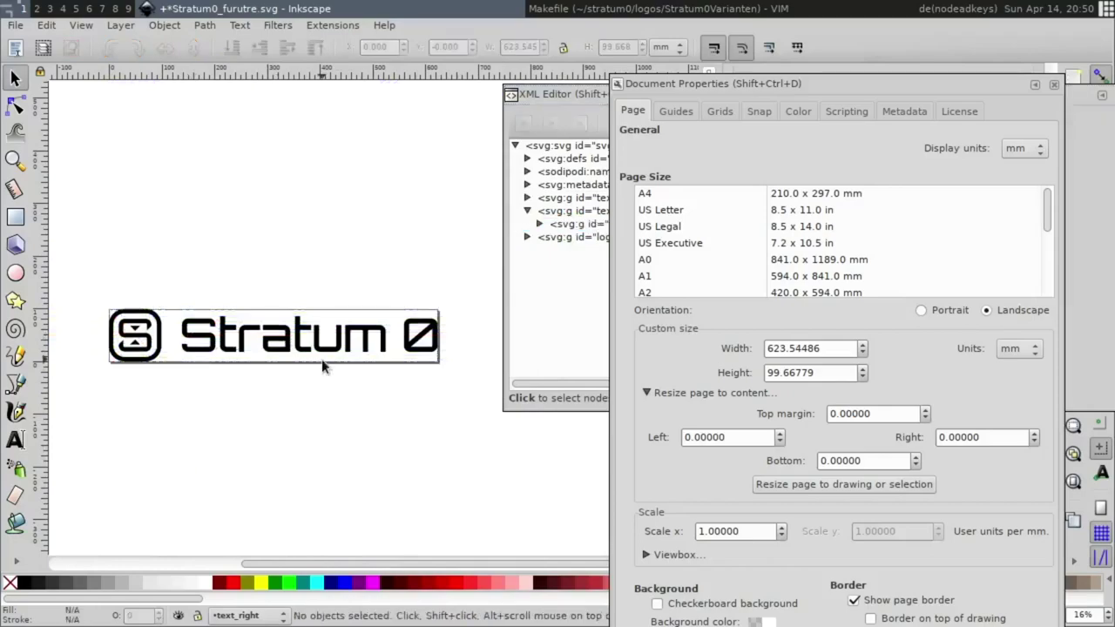
pyautogui.click(606, 8)
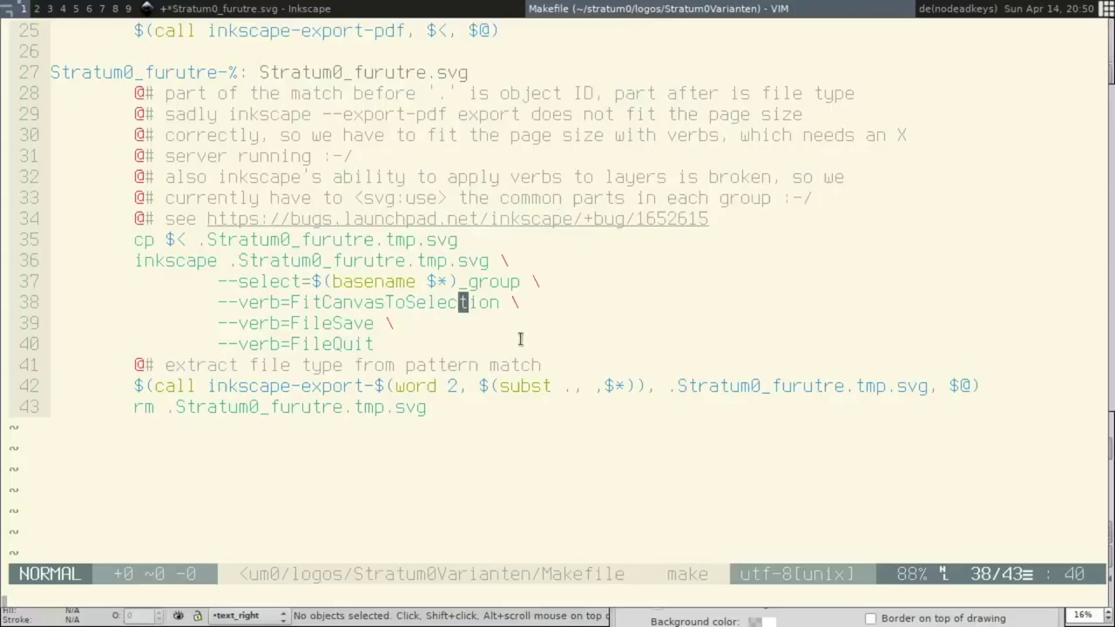
pyautogui.doubleClick(357, 324)
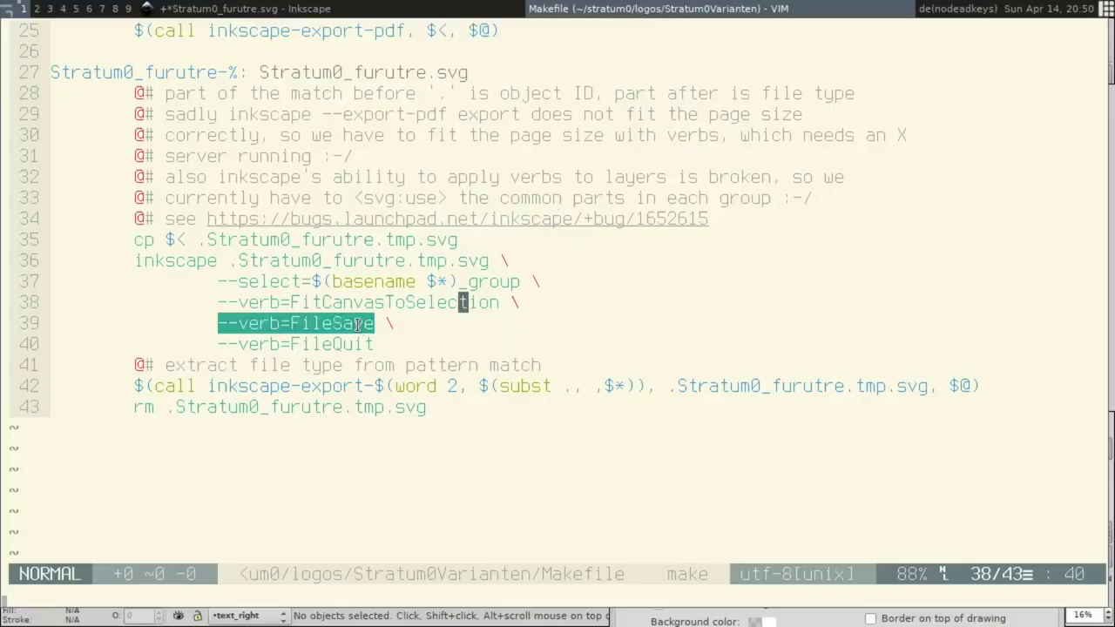
pyautogui.click(357, 325)
pyautogui.doubleClick(356, 325)
pyautogui.doubleClick(341, 347)
pyautogui.click(435, 348)
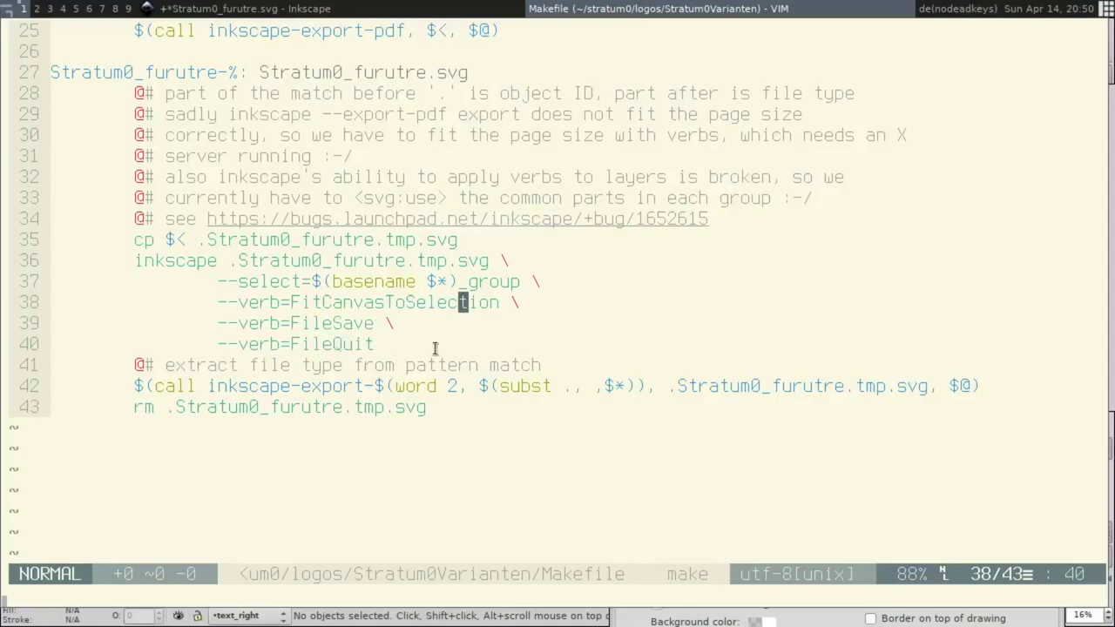
pyautogui.press('Down')
pyautogui.press('Down')
pyautogui.press('Down')
pyautogui.press('Up')
pyautogui.press('Up')
pyautogui.press('Up')
pyautogui.press('Up')
pyautogui.press('Down')
pyautogui.press('Down')
pyautogui.press('Down')
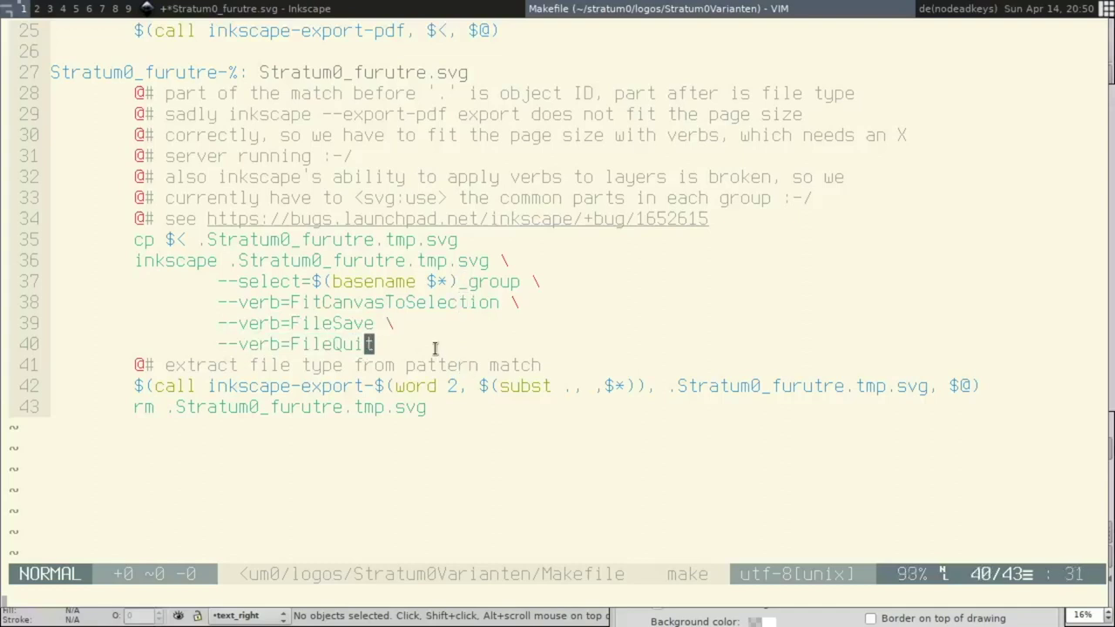
pyautogui.press('Down')
pyautogui.press('Down')
pyautogui.hotkey('shift', 'w')
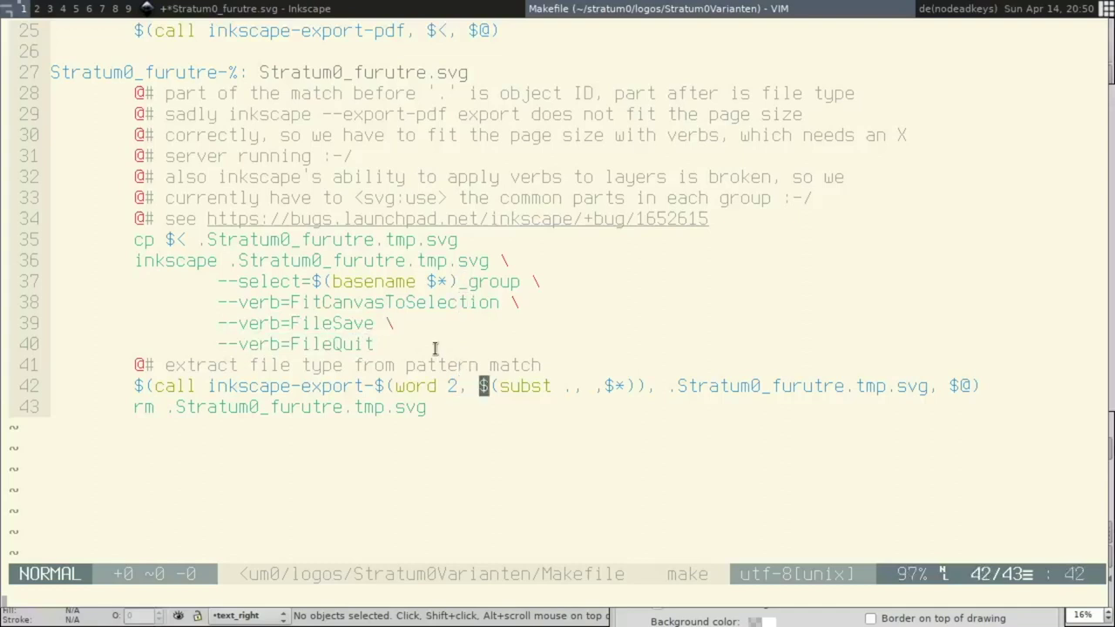
pyautogui.hotkey('shift', 'w')
pyautogui.hotkey('shift', 'w')
pyautogui.hotkey('shift', 'w')
pyautogui.hotkey('shift', 'w')
pyautogui.hotkey('shift', 'b')
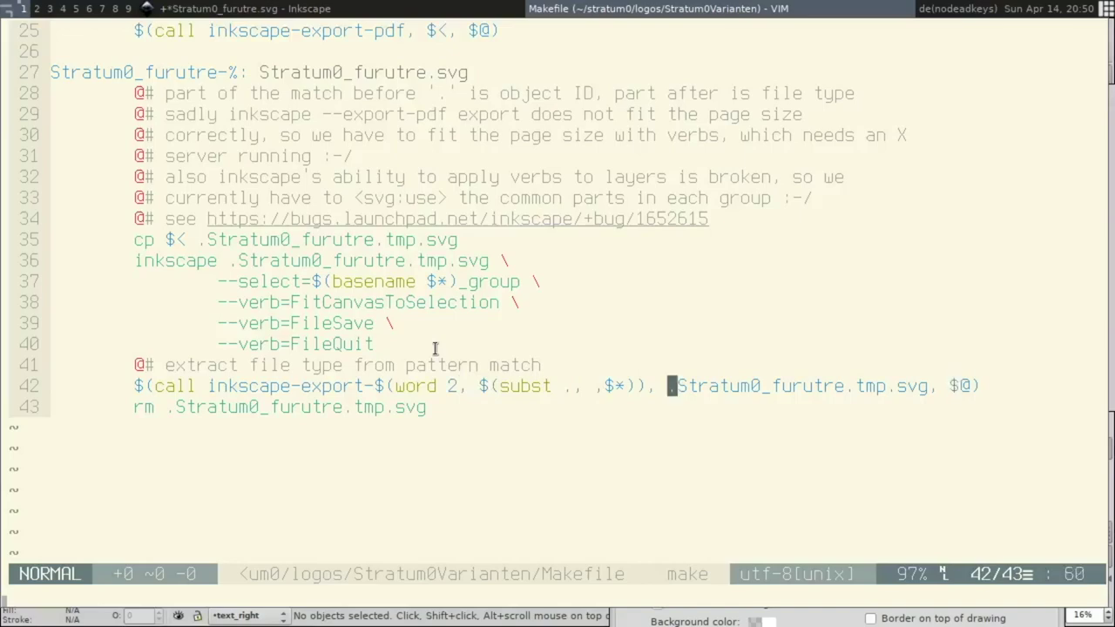
pyautogui.hotkey('shift', 'b')
pyautogui.hotkey('shift', 'b')
pyautogui.hotkey('shift', 'b')
pyautogui.press('Up')
pyautogui.press('Down')
pyautogui.scroll(1, 480, 528)
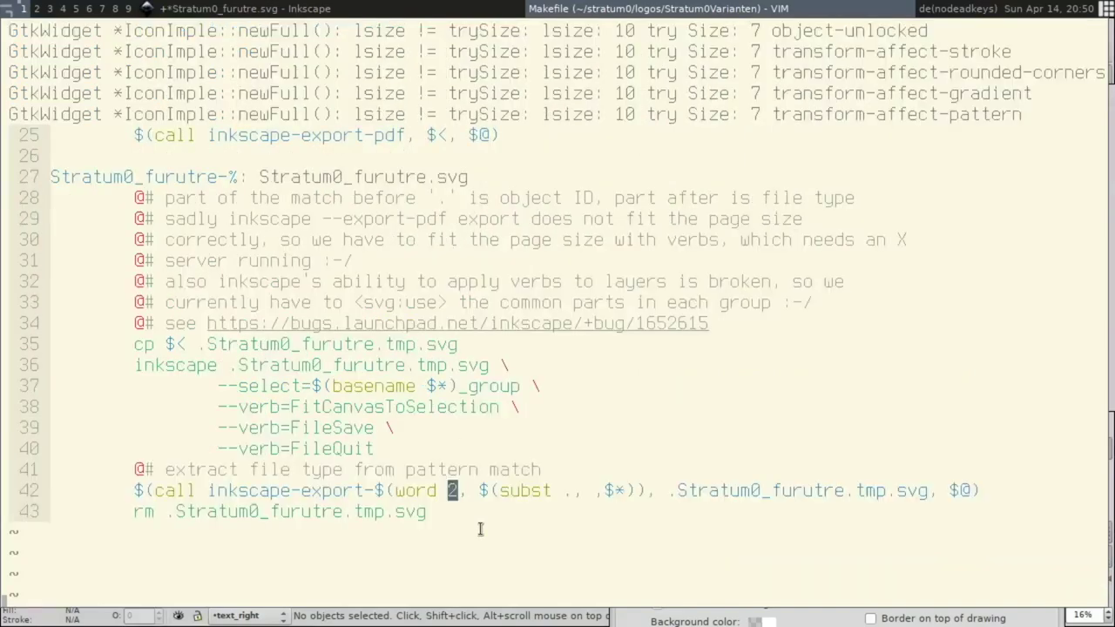
pyautogui.scroll(2, 480, 528)
pyautogui.scroll(-3, 480, 528)
pyautogui.hotkey('ctrl', 'b')
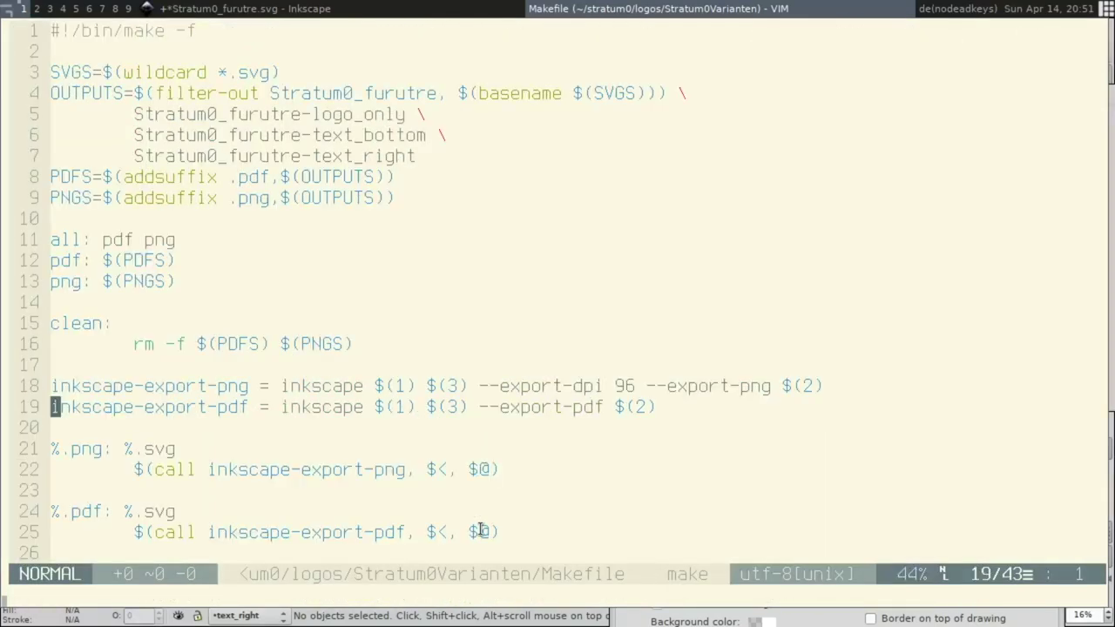
pyautogui.press('k')
pyautogui.press('W')
pyautogui.press('W')
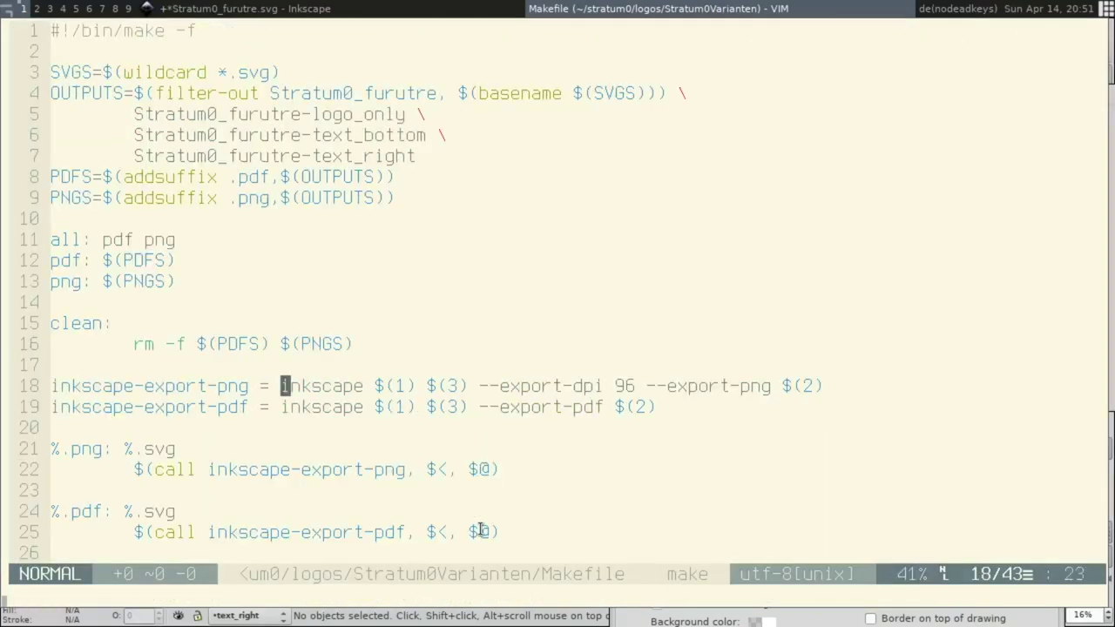
pyautogui.press('W')
pyautogui.press('W')
pyautogui.press('W')
pyautogui.press('l')
pyautogui.press('l')
pyautogui.press('l')
pyautogui.press('l')
pyautogui.press('l')
pyautogui.press('l')
pyautogui.press('l')
pyautogui.press('l')
pyautogui.press('l')
pyautogui.press('l')
pyautogui.press('l')
pyautogui.press('l')
pyautogui.press('l')
pyautogui.press('j')
pyautogui.press('h')
pyautogui.press('h')
pyautogui.press('h')
pyautogui.press('h')
pyautogui.press('h')
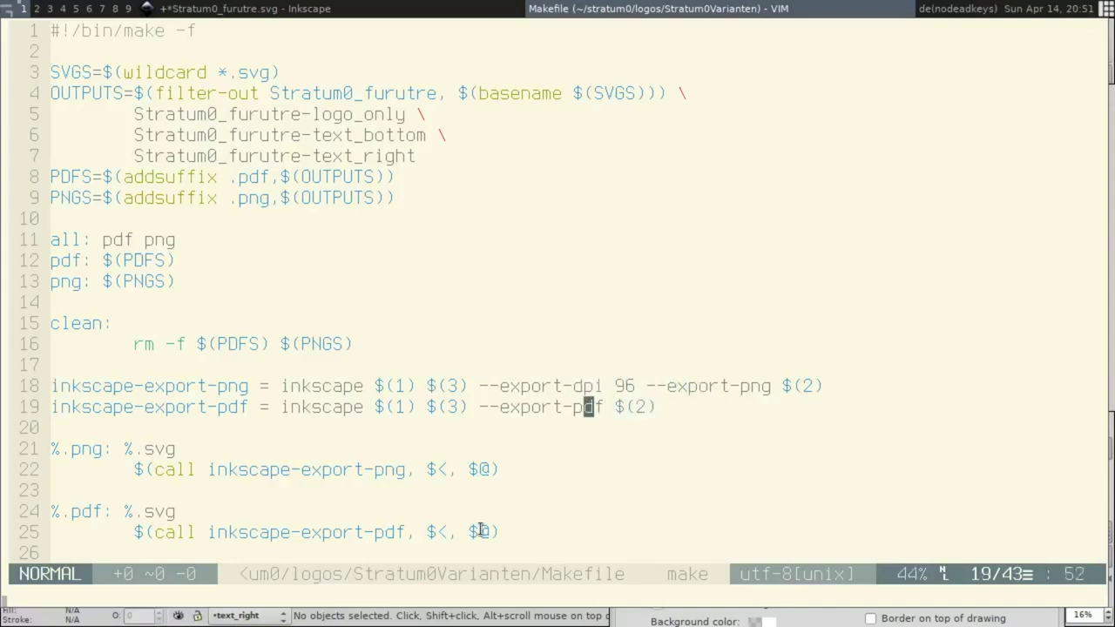
pyautogui.press('h')
pyautogui.press('j')
pyautogui.scroll(-4, 480, 529)
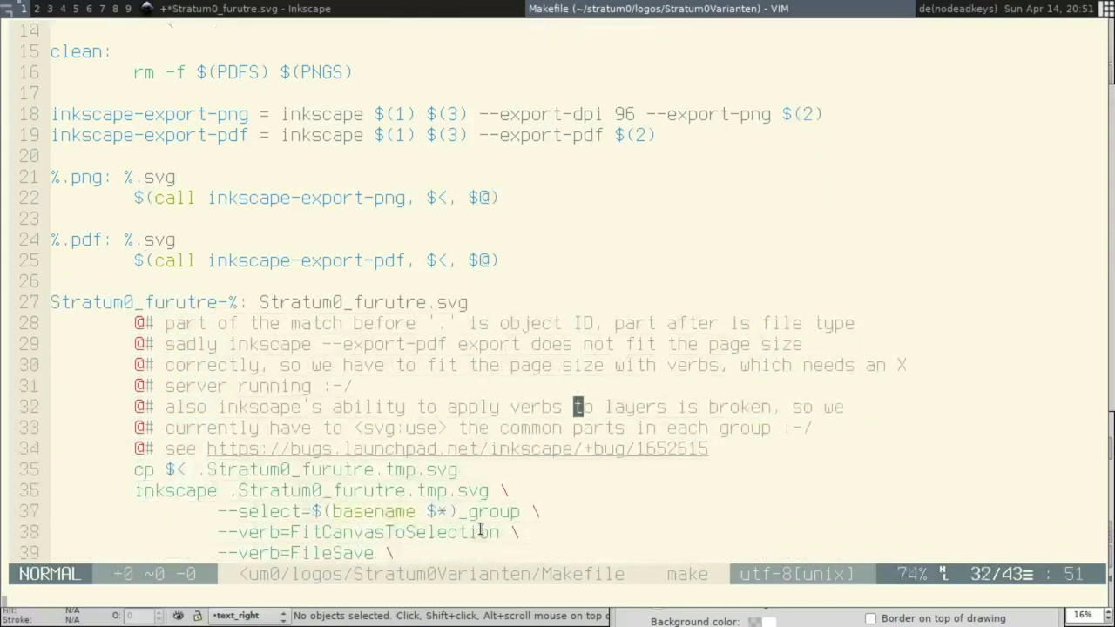
pyautogui.scroll(-1, 480, 528)
pyautogui.click(379, 7)
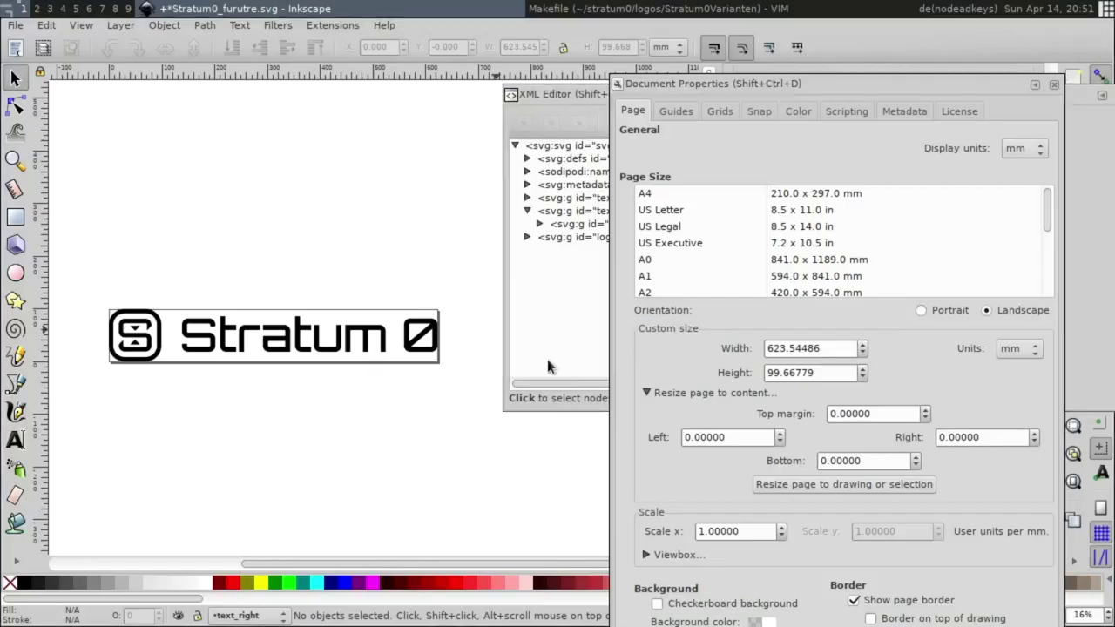
# Close Document Properties and the XML Editor, then toggle the text_right layer to check it
pyautogui.click(1054, 84)
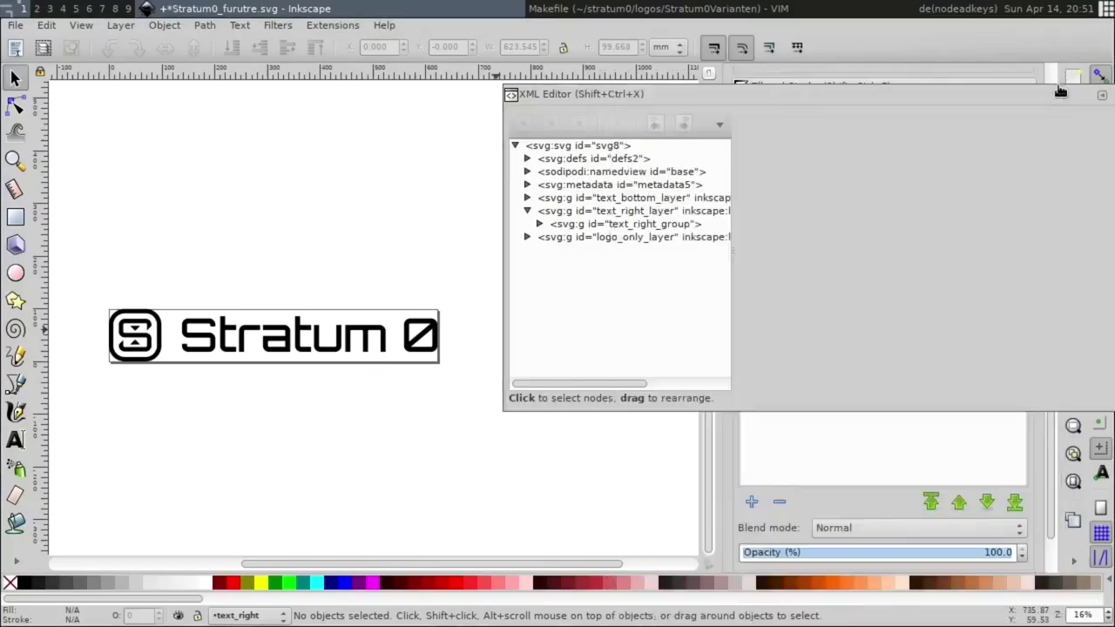
pyautogui.click(1102, 94)
pyautogui.click(753, 234)
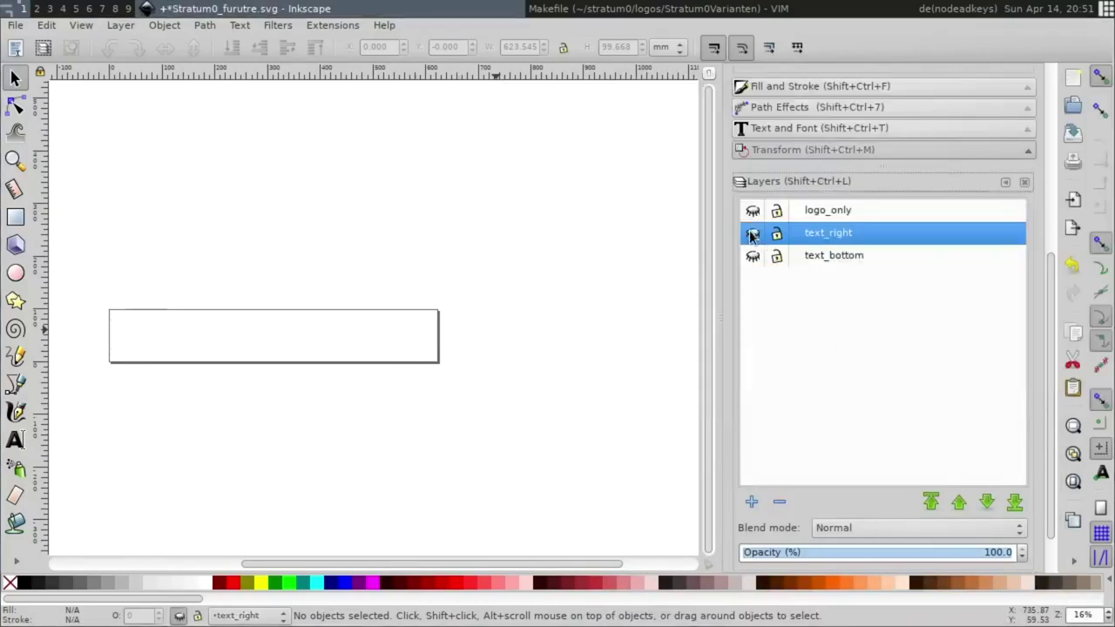
pyautogui.click(752, 234)
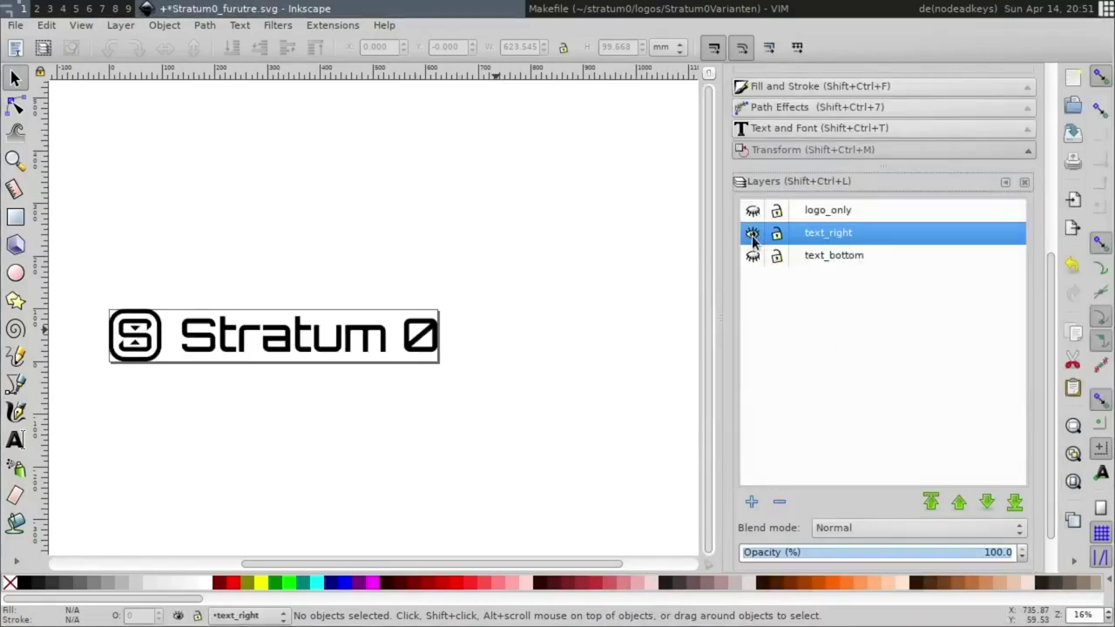
pyautogui.click(753, 233)
pyautogui.click(753, 233)
# Switch windows back to the Makefile in the terminal
pyautogui.press('super+Right')
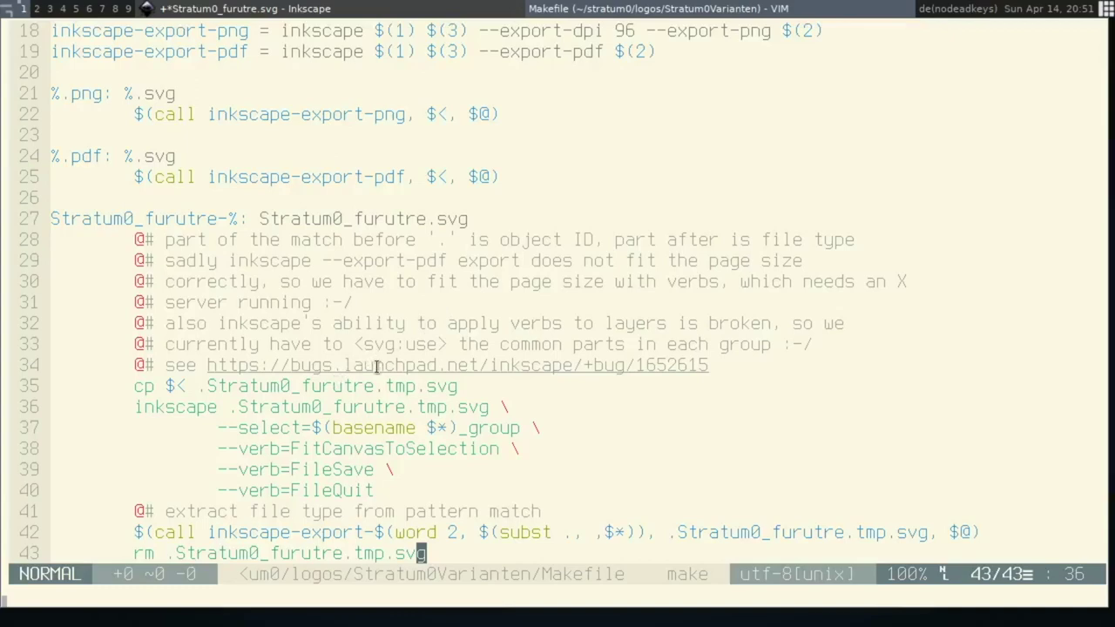
pyautogui.click(400, 7)
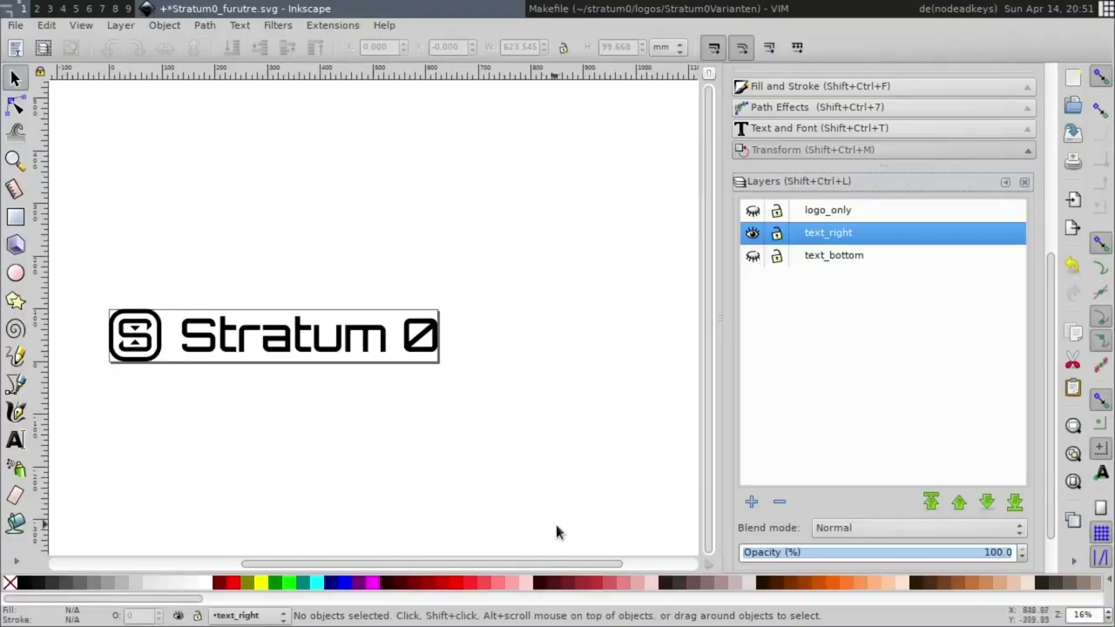
pyautogui.click(578, 8)
# Suspend Vim and run inkscape --verb-list | less
pyautogui.hotkey('ctrl', 'z')
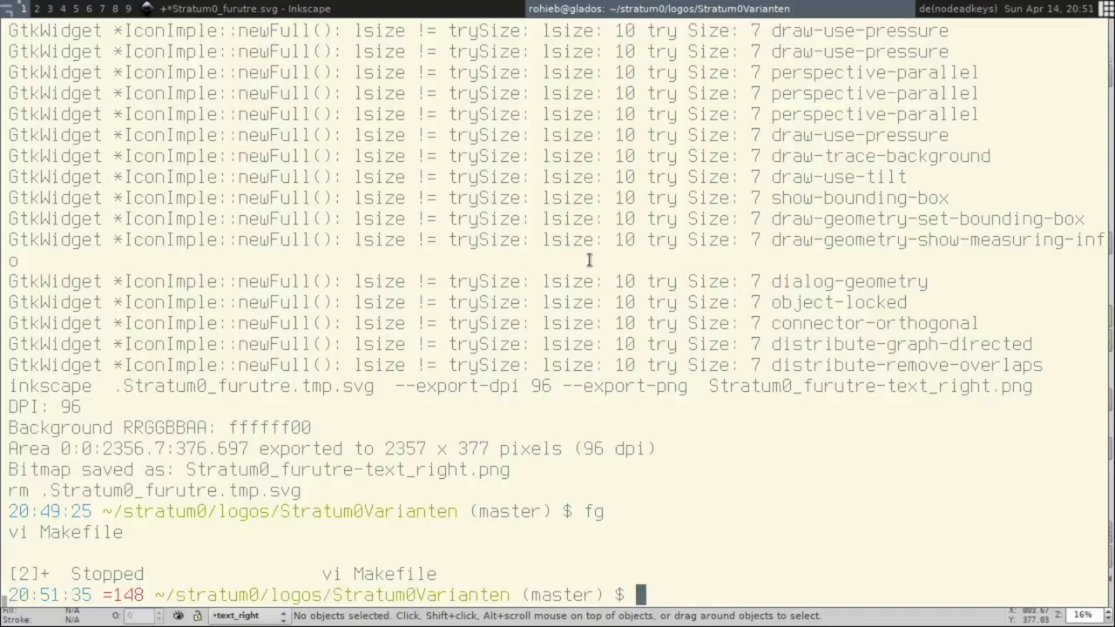
pyautogui.write('inkscape --lis')
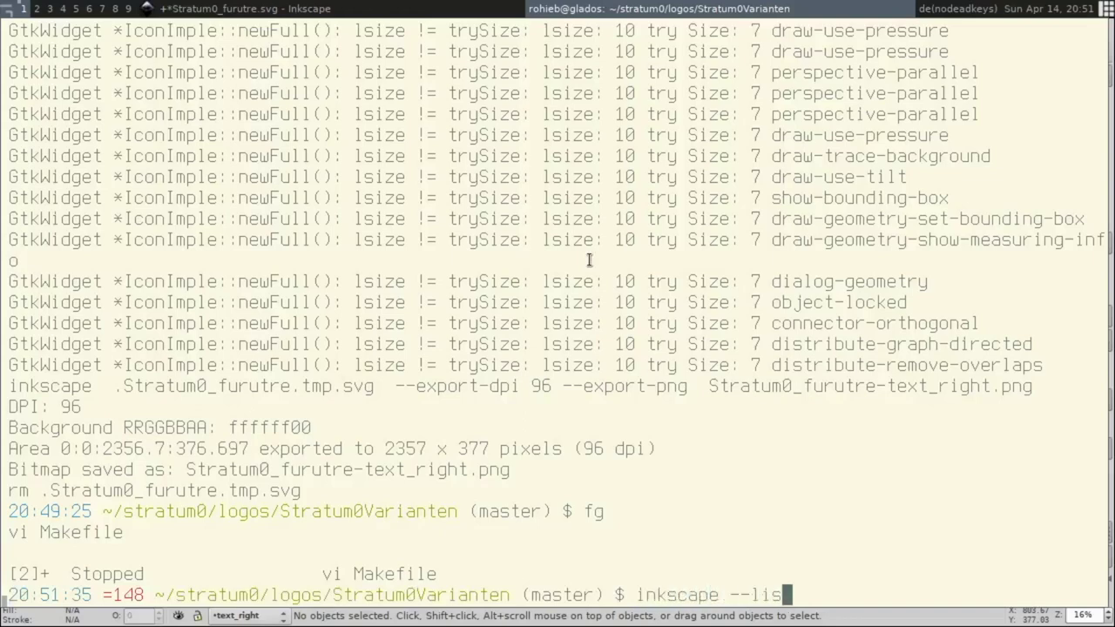
pyautogui.write('t')
pyautogui.write('-ver')
pyautogui.press('BackSpace')
pyautogui.press('BackSpace')
pyautogui.press('BackSpace')
pyautogui.press('BackSpace')
pyautogui.press('BackSpace')
pyautogui.press('BackSpace')
pyautogui.press('BackSpace')
pyautogui.write('verb-lis')
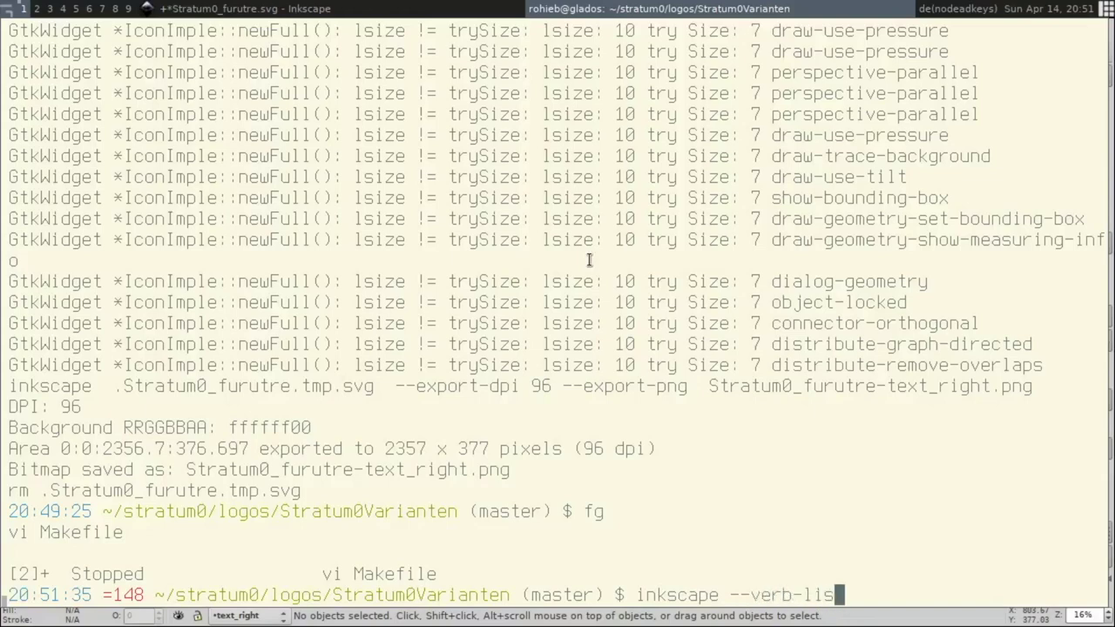
pyautogui.write('t | less')
pyautogui.press('Return')
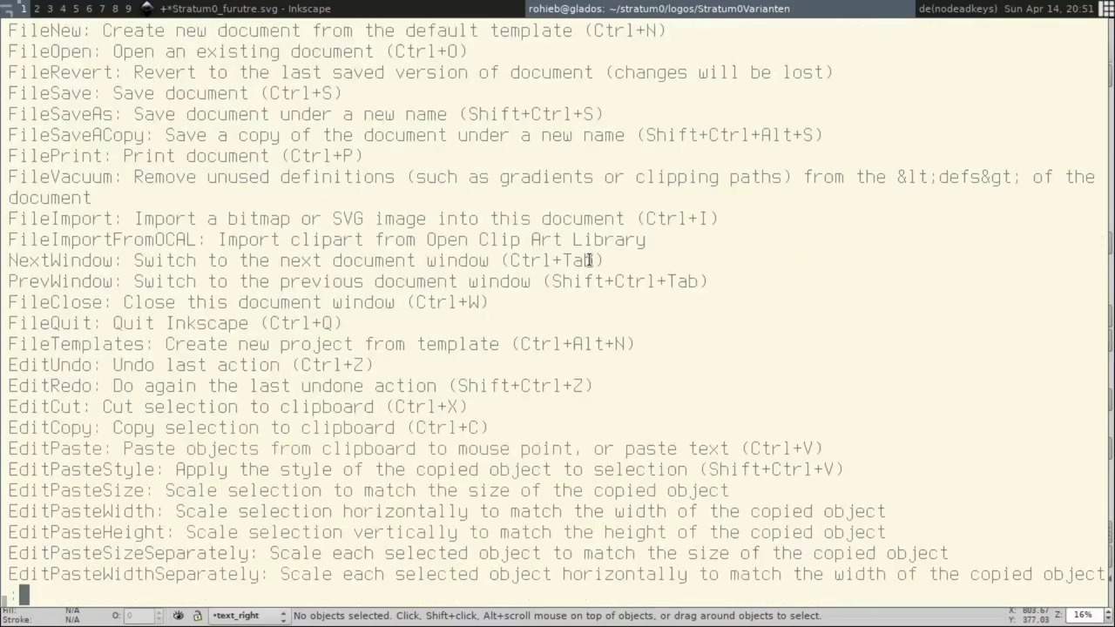
# Page through the whole verb list to the end, then jump back to its start
pyautogui.press('space')
pyautogui.press('space')
pyautogui.press('space')
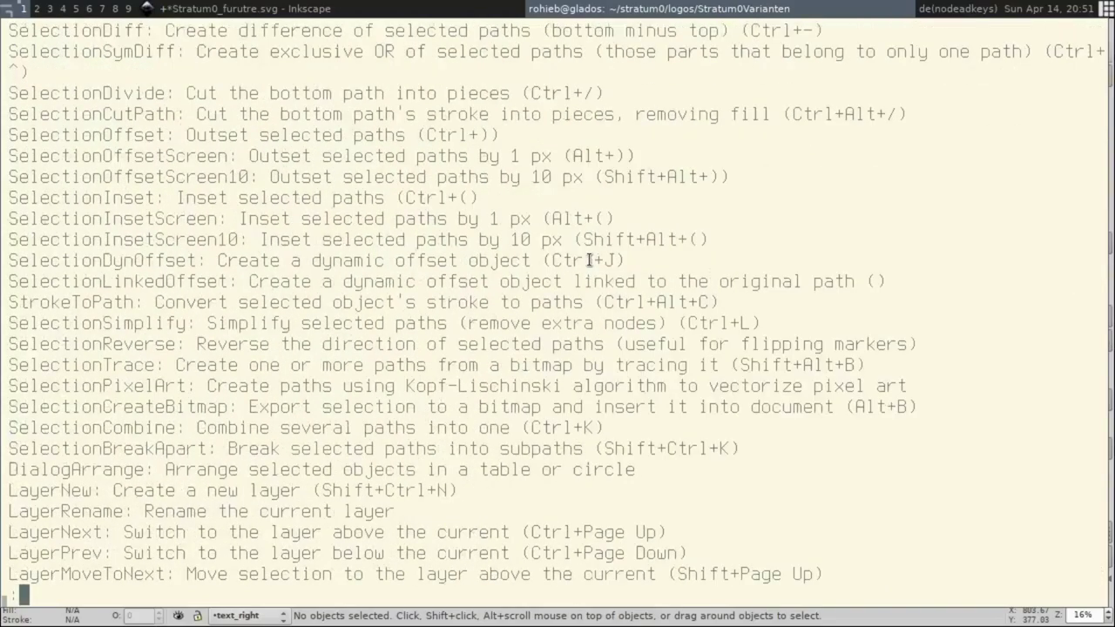
pyautogui.press('space')
pyautogui.press('space')
pyautogui.press('space')
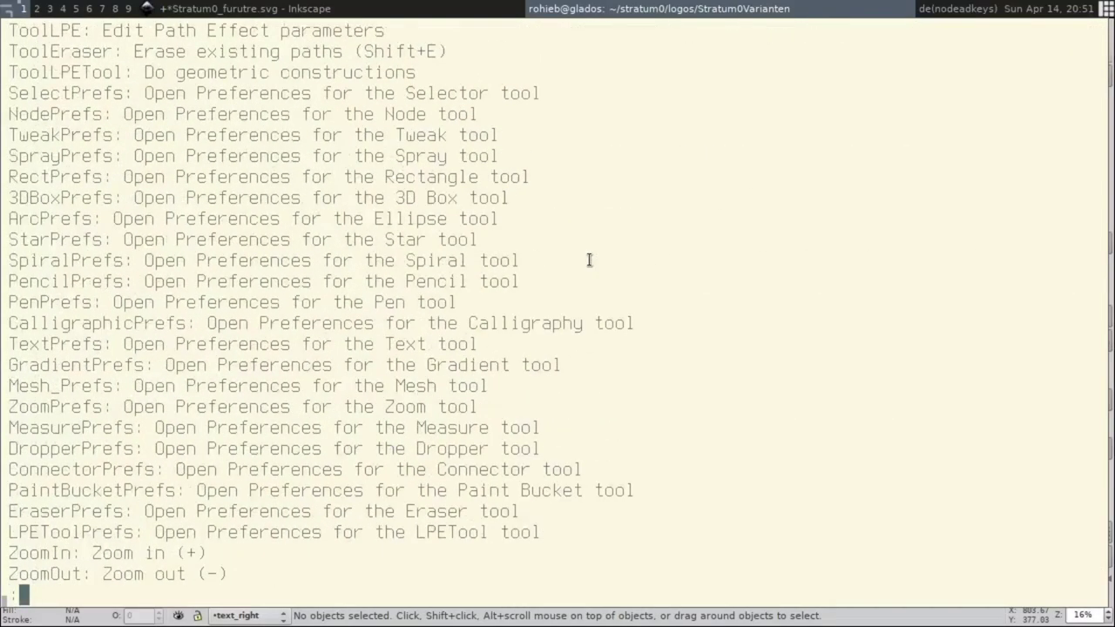
pyautogui.press('space')
pyautogui.press('space')
pyautogui.press('space')
pyautogui.press('space')
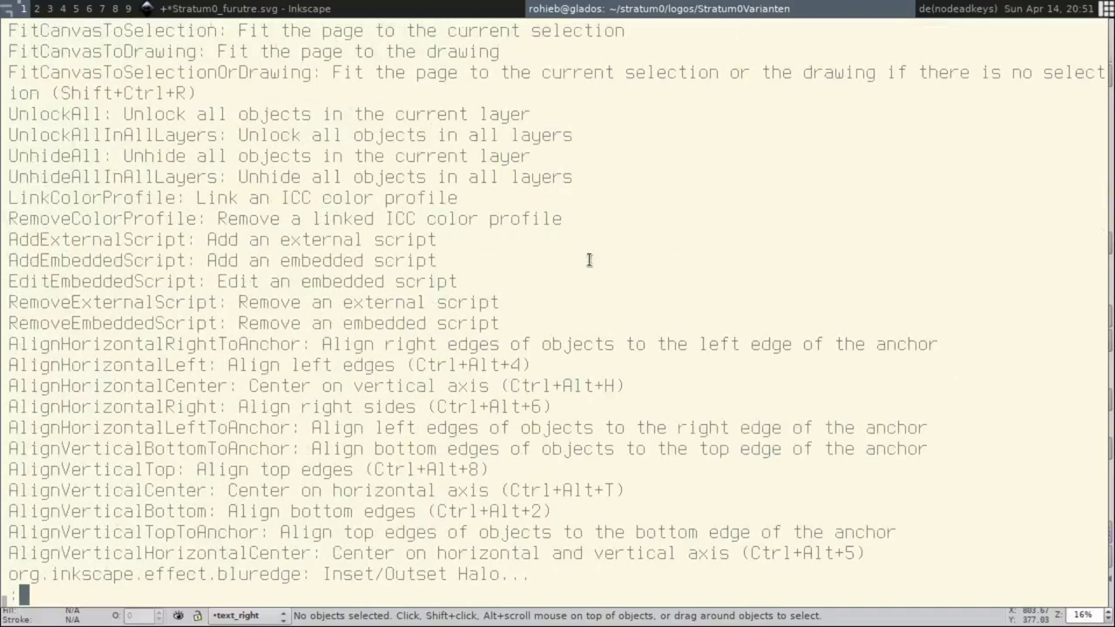
pyautogui.press('space')
pyautogui.press('space')
pyautogui.press('space')
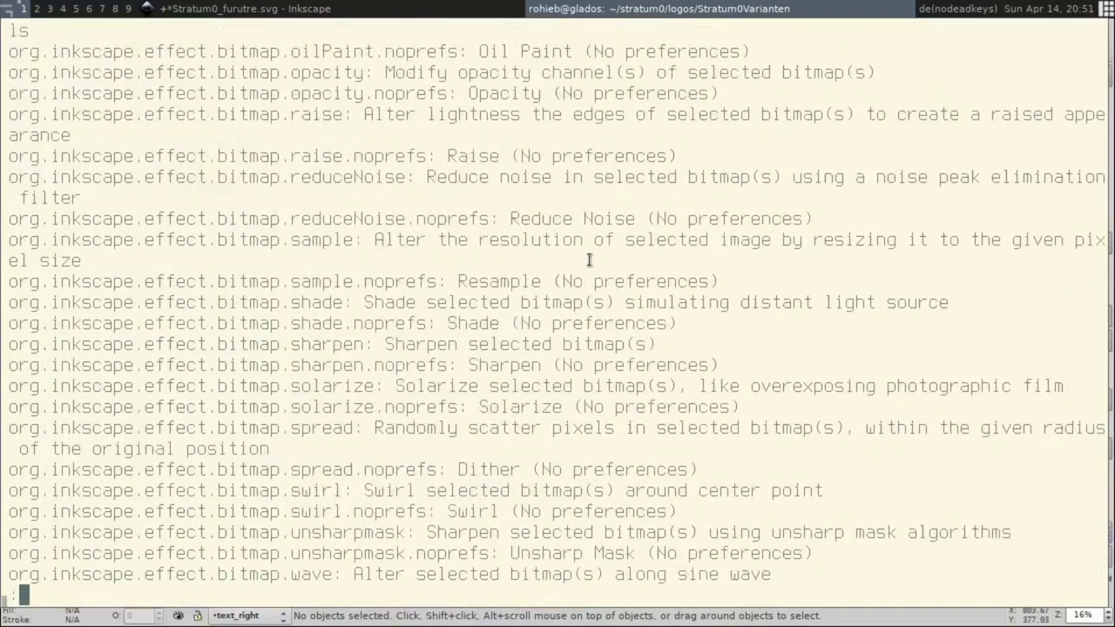
pyautogui.press('space')
pyautogui.press('space')
pyautogui.press('space')
pyautogui.press('space')
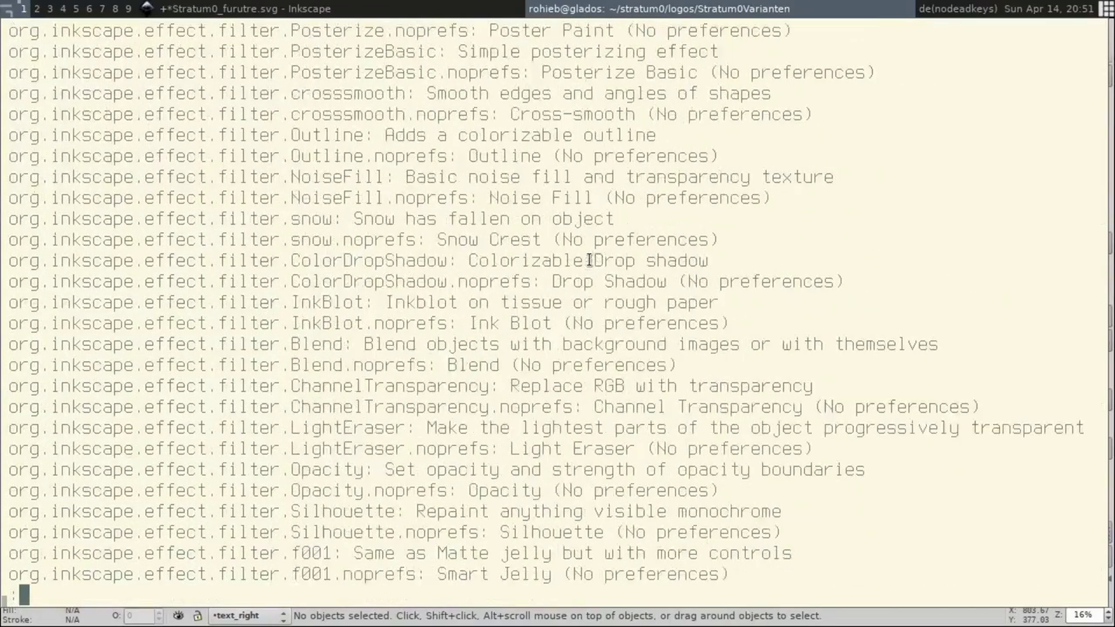
pyautogui.press('space')
pyautogui.press('space')
pyautogui.press('space')
pyautogui.press('space')
pyautogui.press('space')
pyautogui.press('space')
pyautogui.press('space')
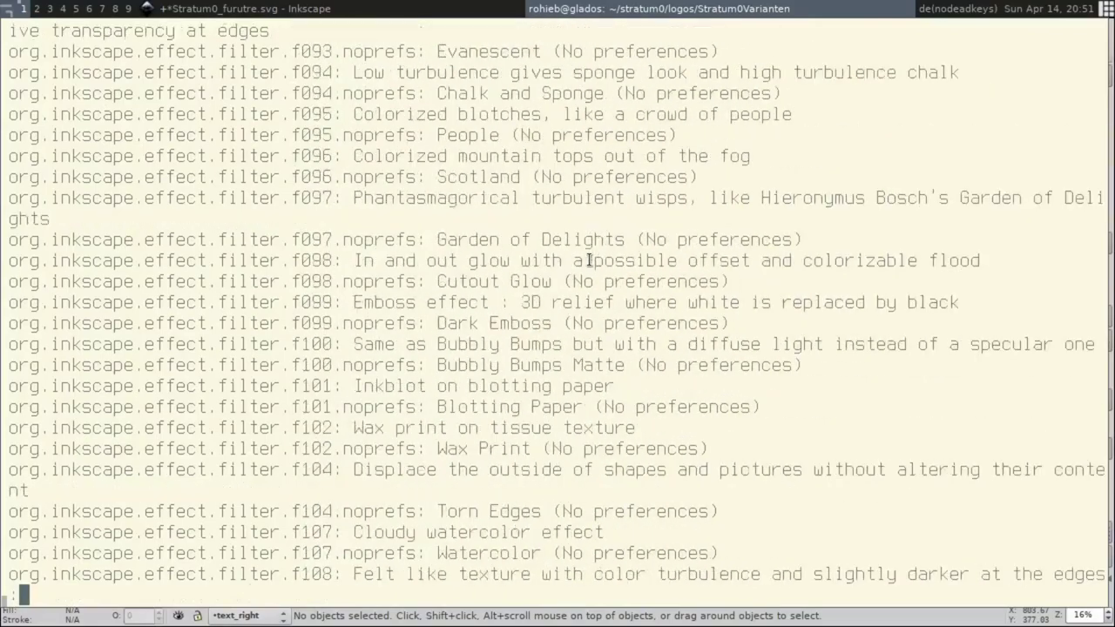
pyautogui.press('space')
pyautogui.press('space')
pyautogui.press('space')
pyautogui.press('space')
pyautogui.press('space')
pyautogui.press('space')
pyautogui.press('space')
pyautogui.press('space')
pyautogui.press('space')
pyautogui.press('space')
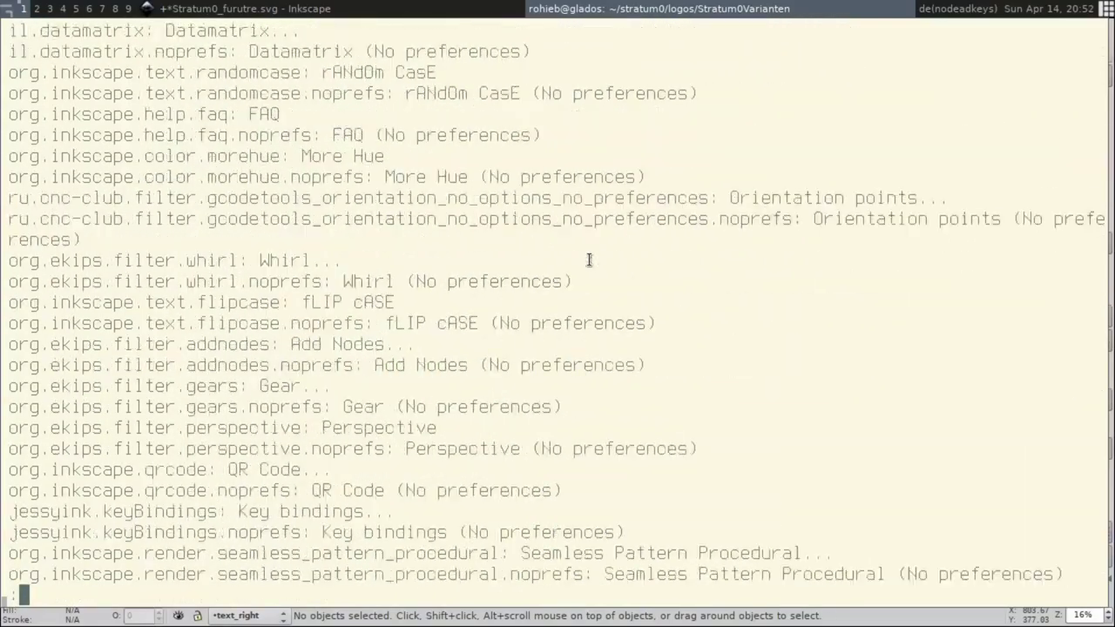
pyautogui.press('space')
pyautogui.press('space')
pyautogui.press('space')
pyautogui.press('space')
pyautogui.press('space')
pyautogui.press('space')
pyautogui.press('space')
pyautogui.press('space')
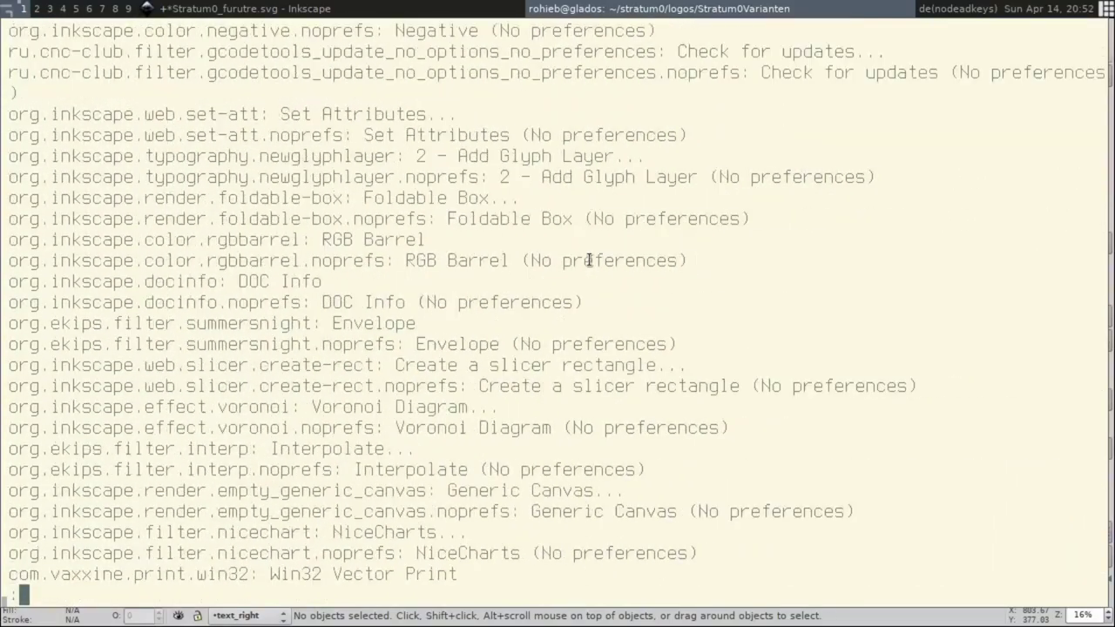
pyautogui.press('space')
pyautogui.press('space')
pyautogui.press('g')
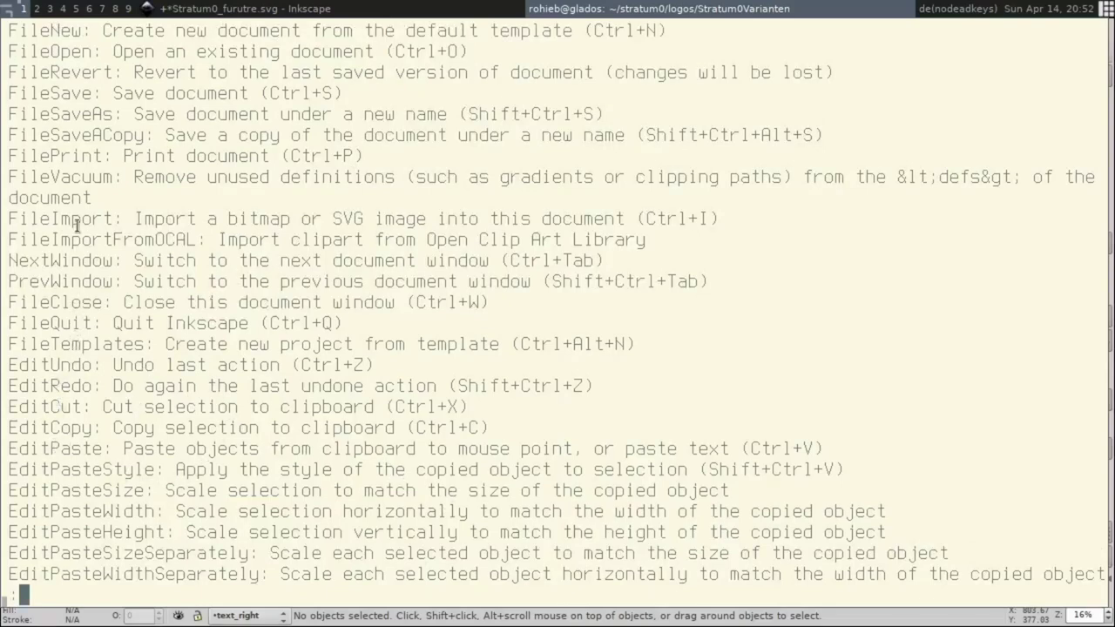
# Search the Inkscape verb list for 'Delete' and page forward through the matches
pyautogui.write('/')
pyautogui.write('Delete')
pyautogui.press('Return')
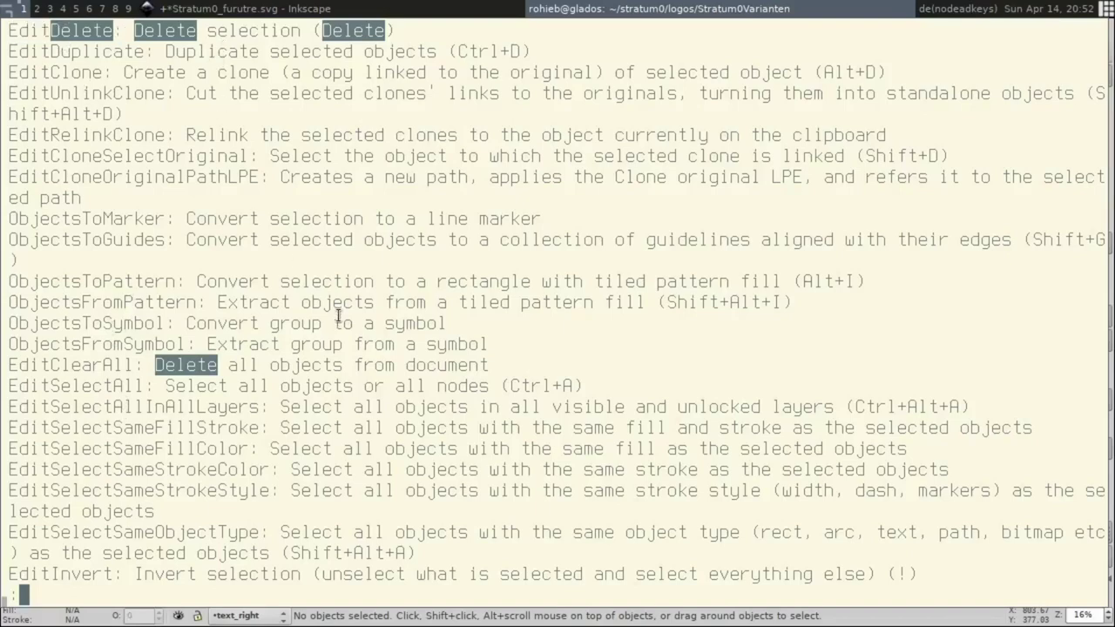
pyautogui.press('space')
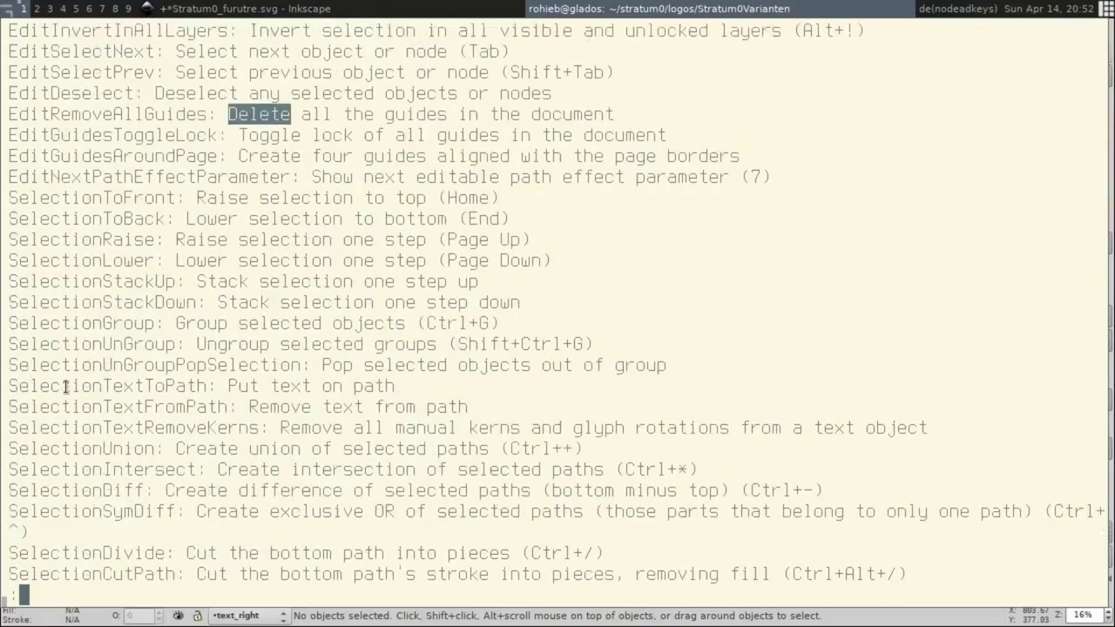
pyautogui.press('space')
pyautogui.press('space')
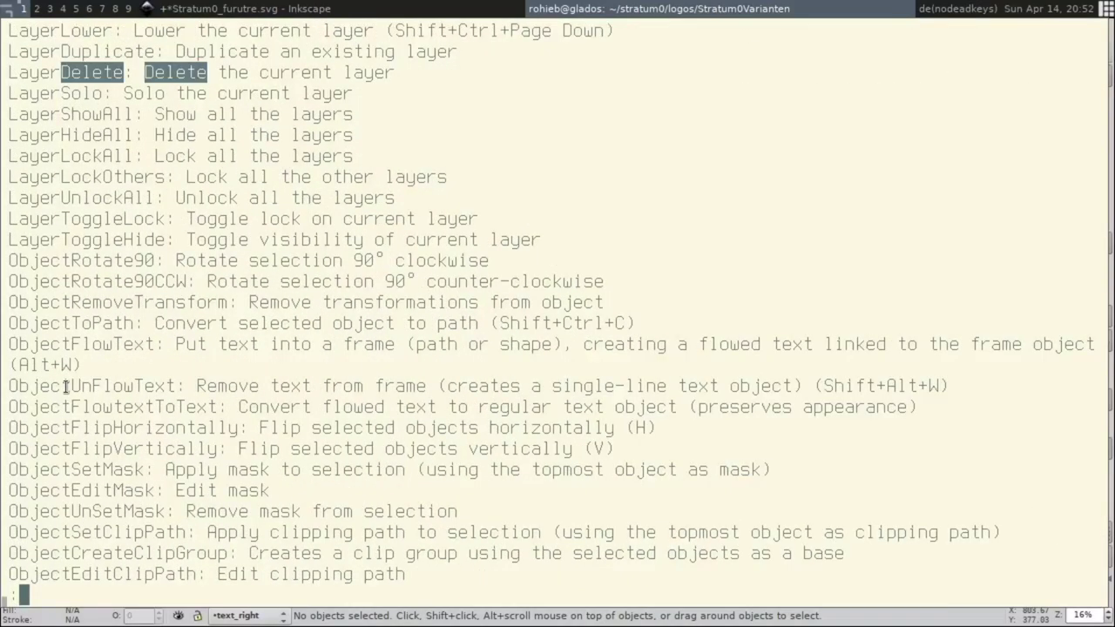
pyautogui.press('space')
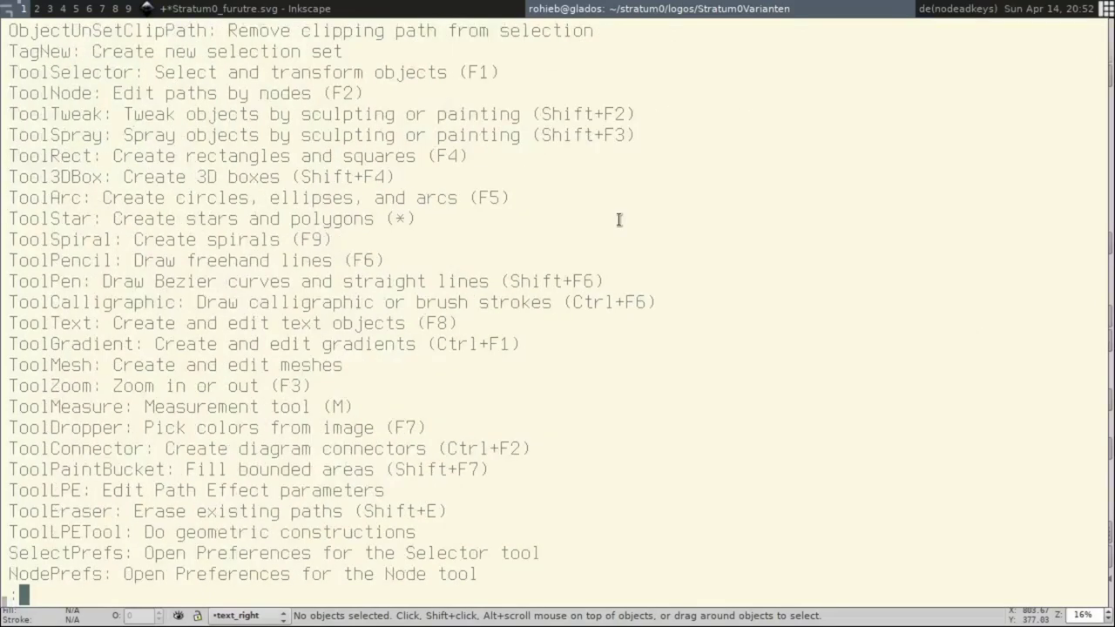
# Page back to the tool verbs, mark ToolZoom, then close the verb list
pyautogui.press('space')
pyautogui.press('b')
pyautogui.doubleClick(56, 386)
pyautogui.click(59, 323)
pyautogui.press('q')
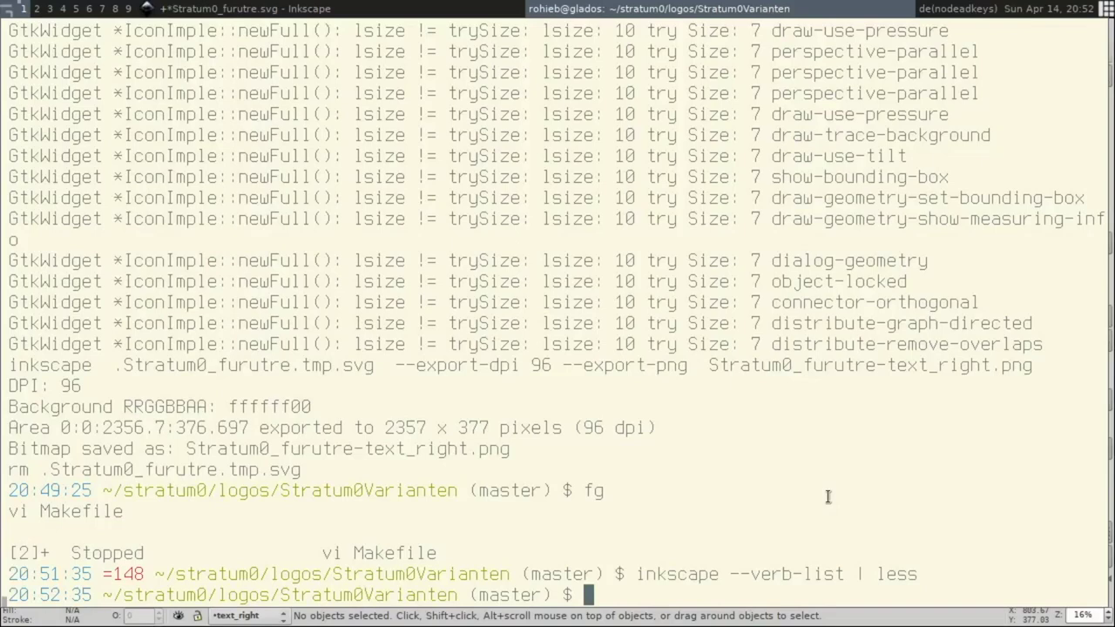
# Rerun inkscape --verb-list | less, page down to the dialog and tutorial verbs, then quit
pyautogui.press('Up')
pyautogui.press('Return')
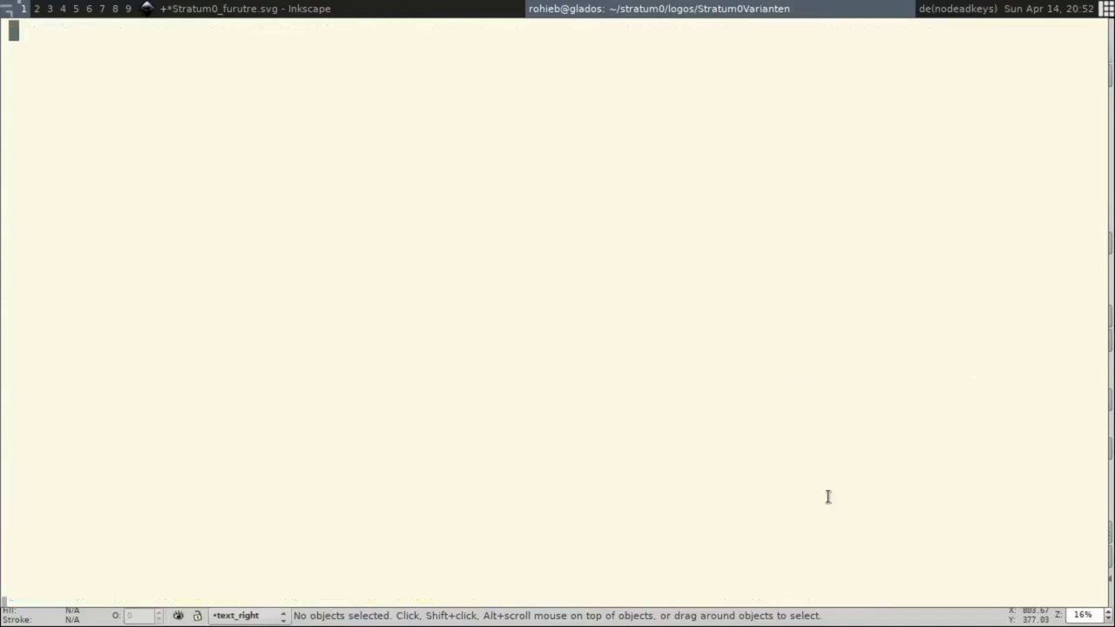
pyautogui.press('space')
pyautogui.press('space')
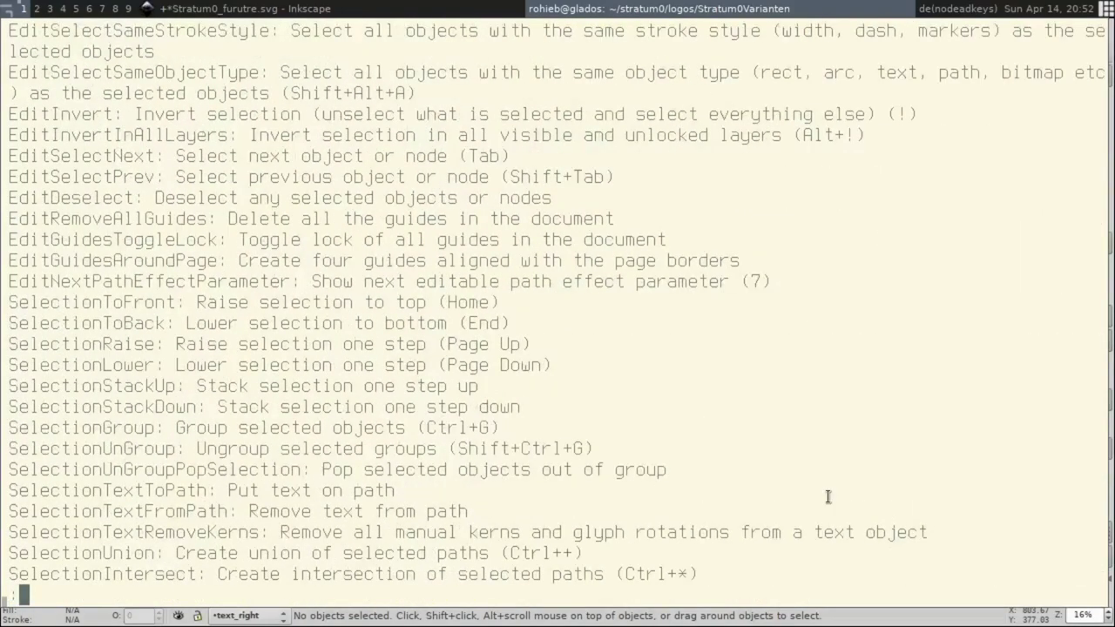
pyautogui.press('space')
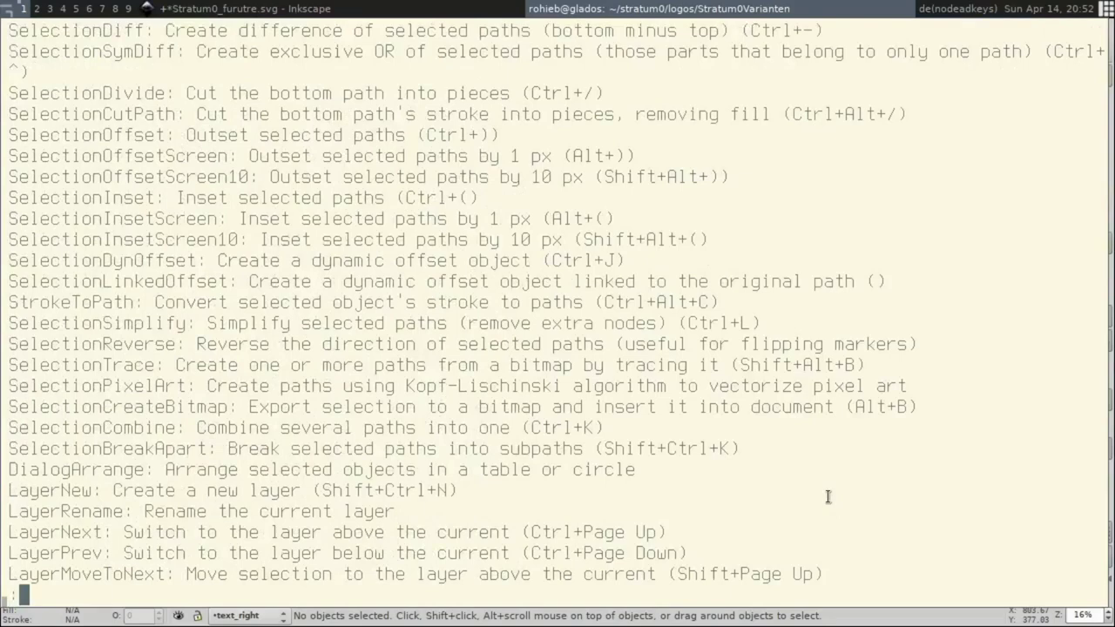
pyautogui.press('space')
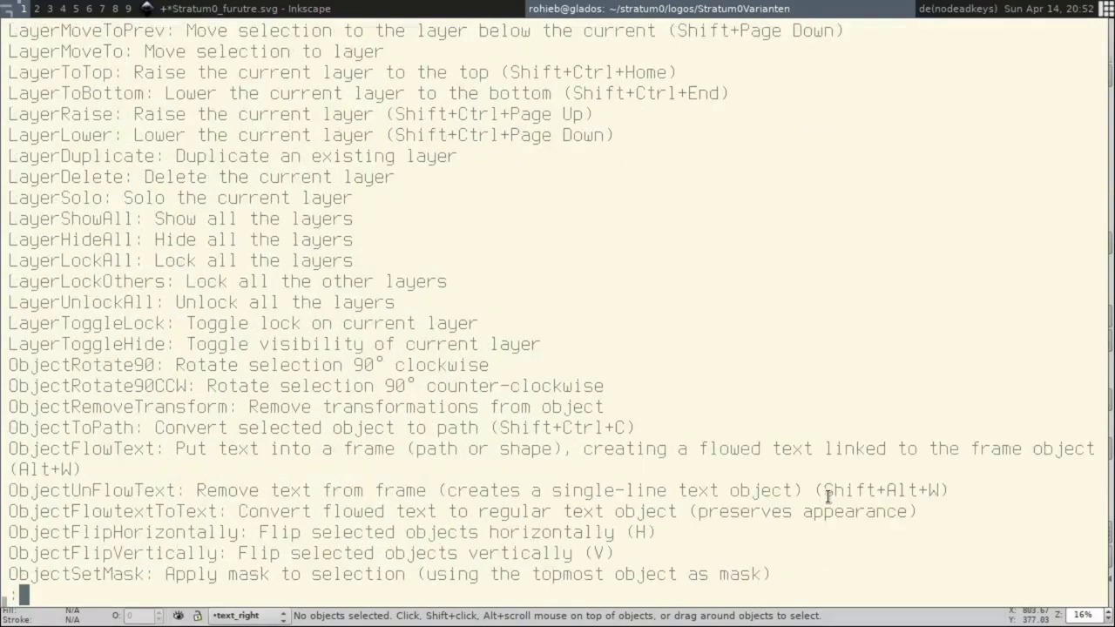
pyautogui.press('space')
pyautogui.press('space')
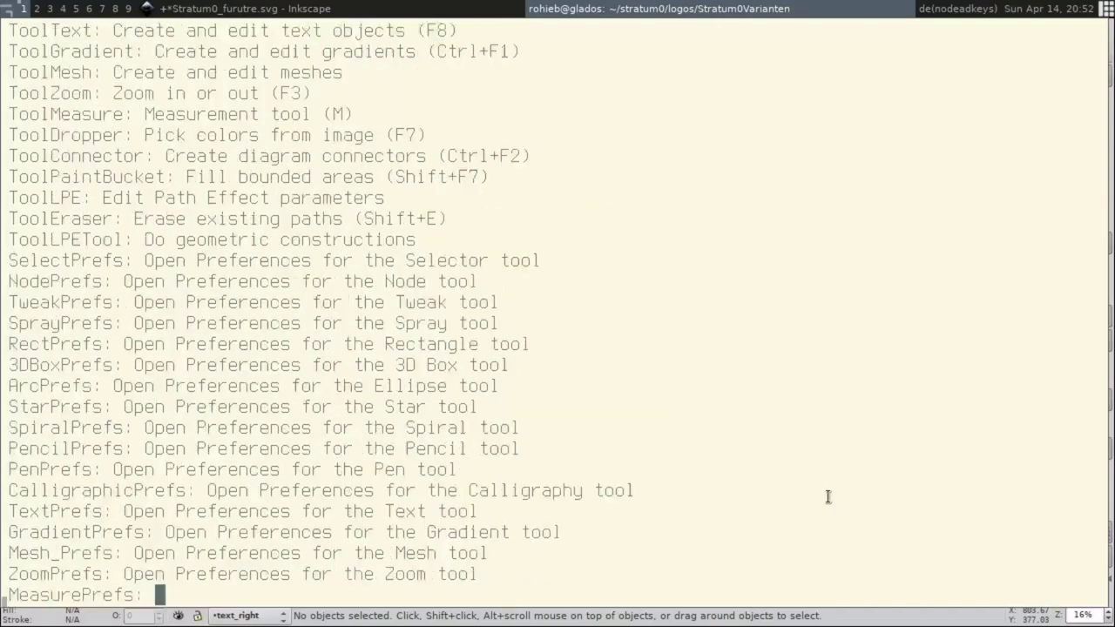
pyautogui.press('space')
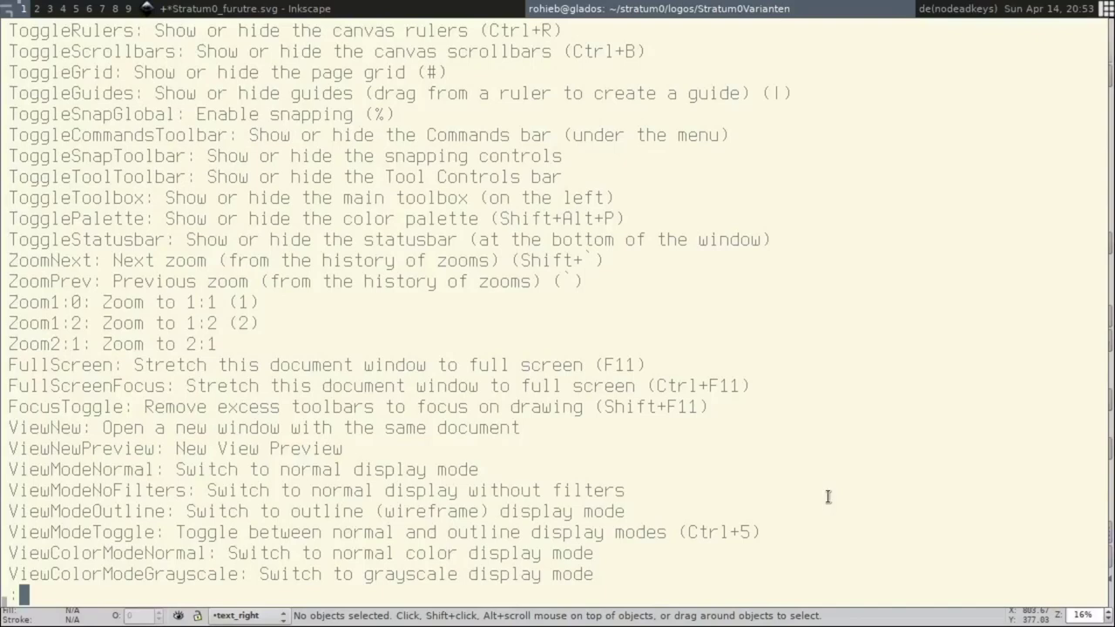
pyautogui.press('space')
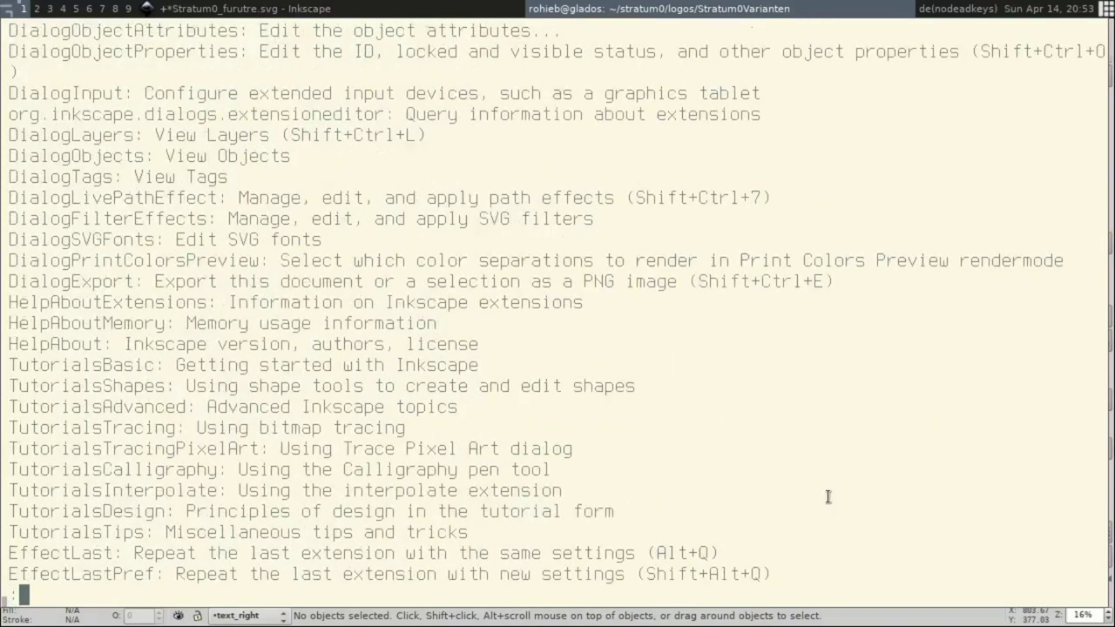
pyautogui.press('q')
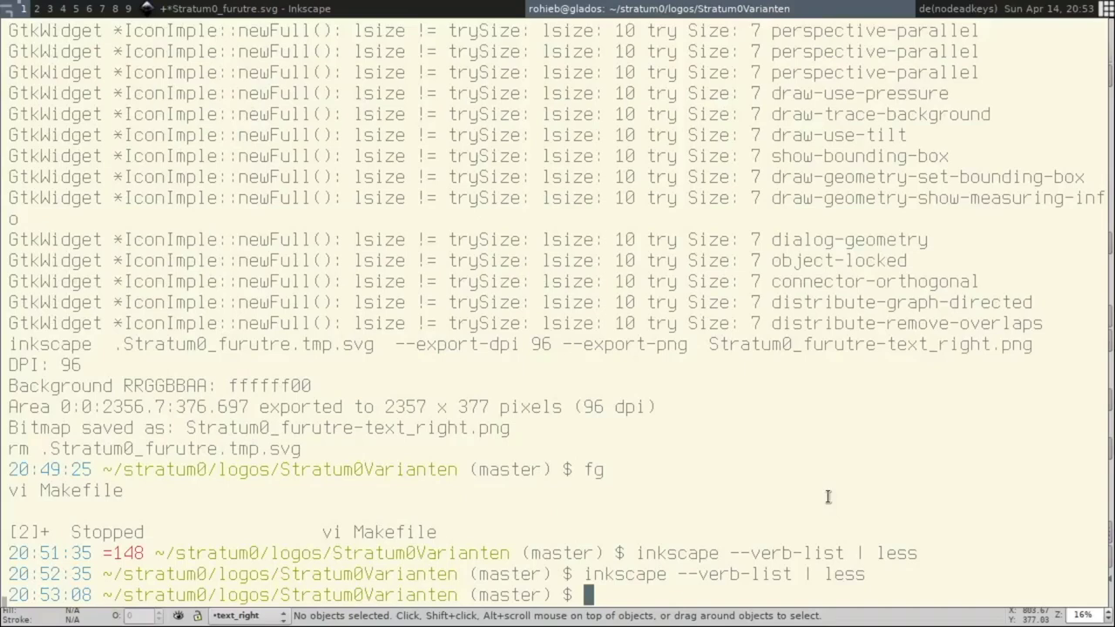
# Open Stratum0_furutre.svg in vi
pyautogui.write('vi Strat')
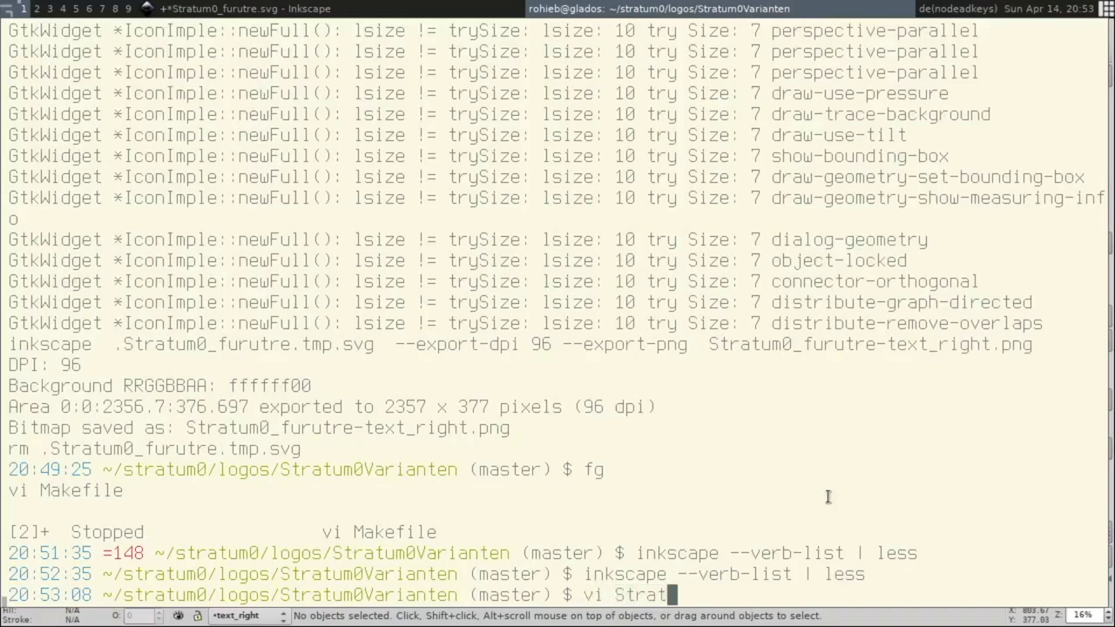
pyautogui.write('um0')
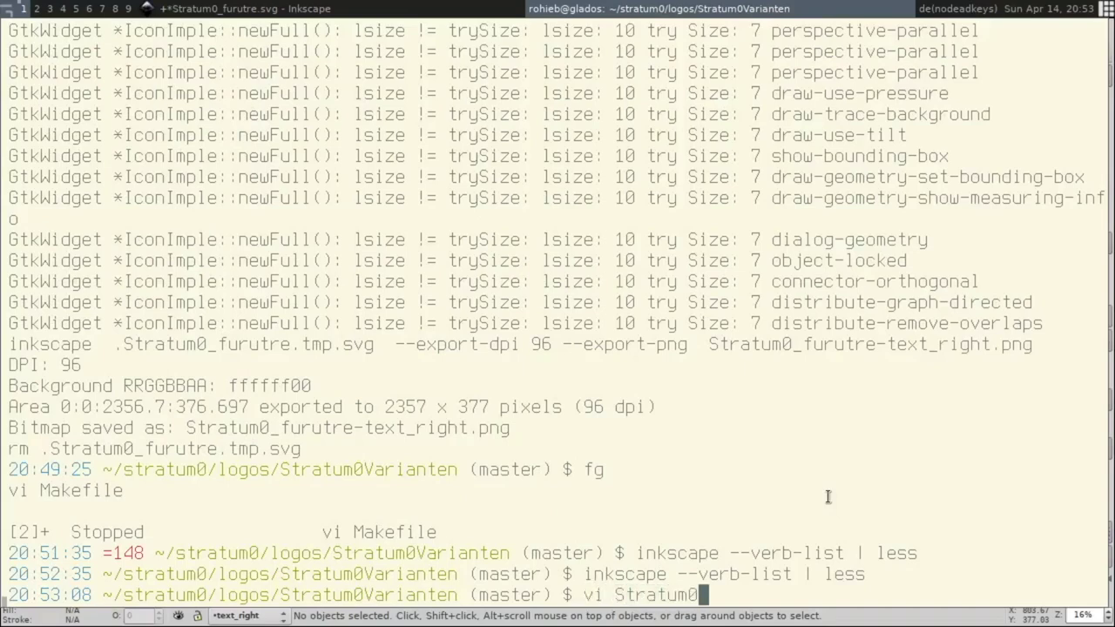
pyautogui.press('Tab')
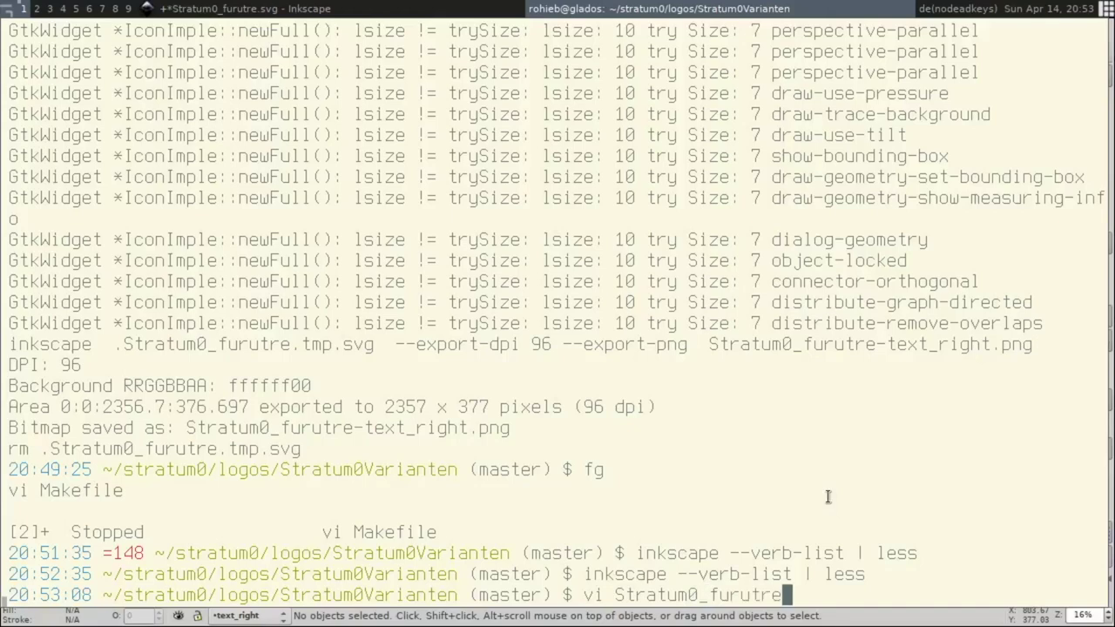
pyautogui.write('.')
pyautogui.press('Tab')
pyautogui.write('sa')
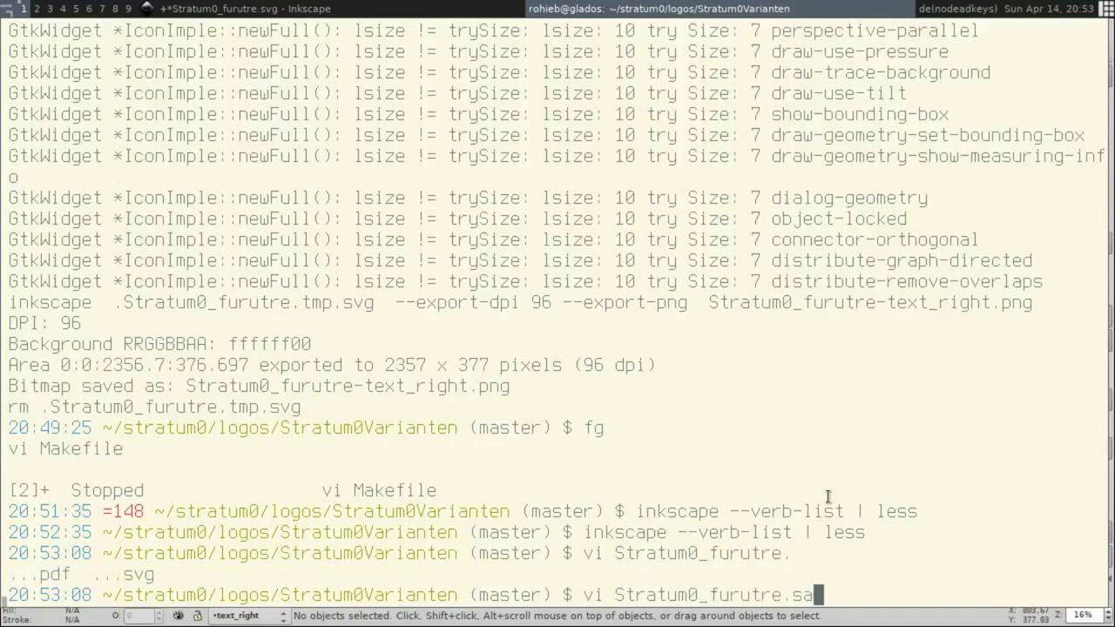
pyautogui.write('g')
pyautogui.press('Return')
# Scroll down the SVG source to the text path elements around line 390
pyautogui.scroll(-13, 827, 497)
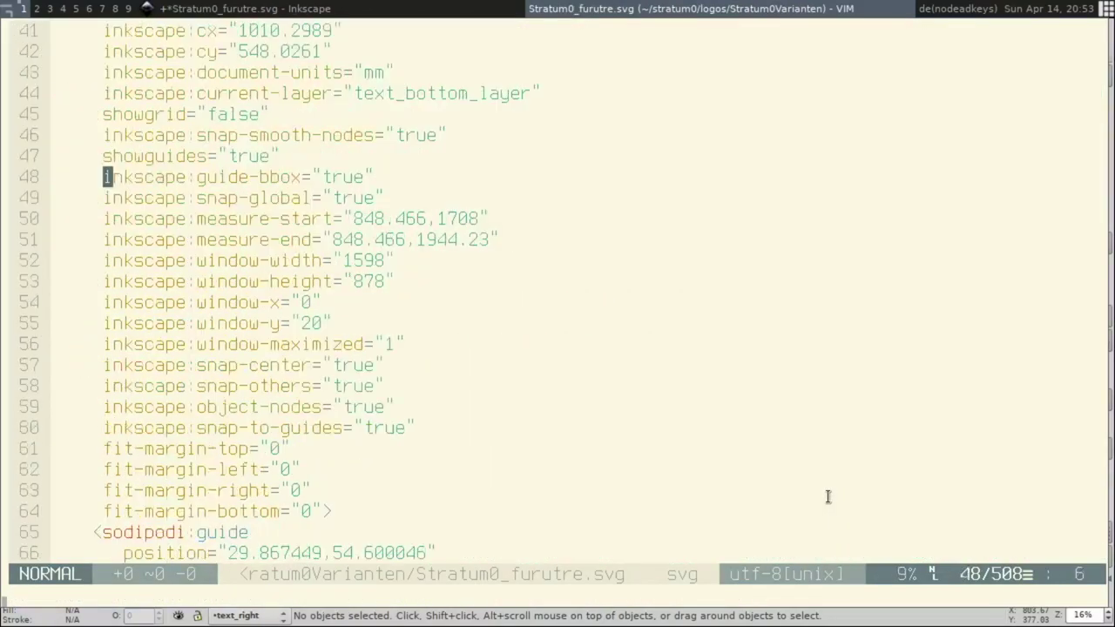
pyautogui.scroll(-8, 828, 496)
pyautogui.scroll(-12, 827, 496)
pyautogui.scroll(-12, 828, 497)
pyautogui.scroll(-8, 827, 496)
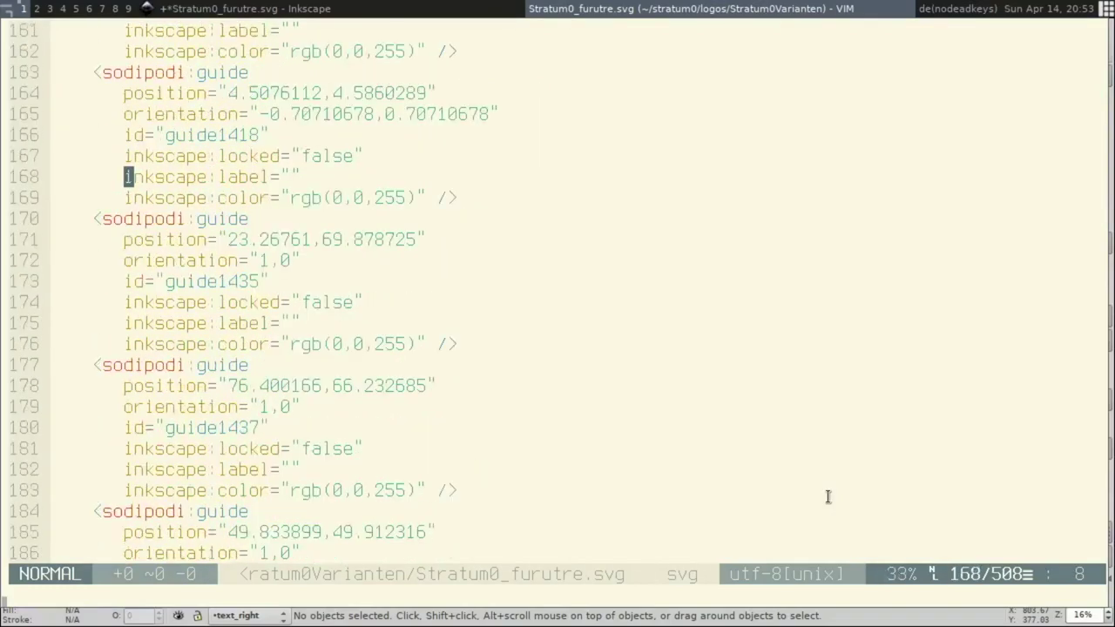
pyautogui.scroll(-8, 827, 496)
pyautogui.scroll(-20, 827, 496)
pyautogui.scroll(-20, 828, 497)
pyautogui.scroll(-16, 827, 496)
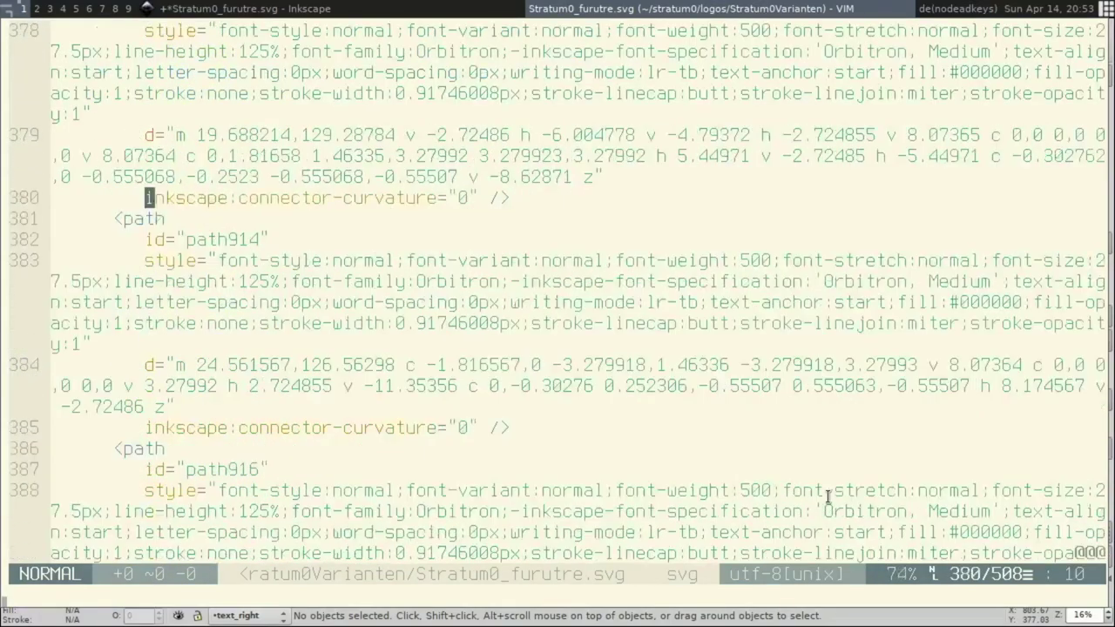
pyautogui.scroll(-6, 827, 496)
# Step line by line through the path918 element's style and path data
pyautogui.press('k')
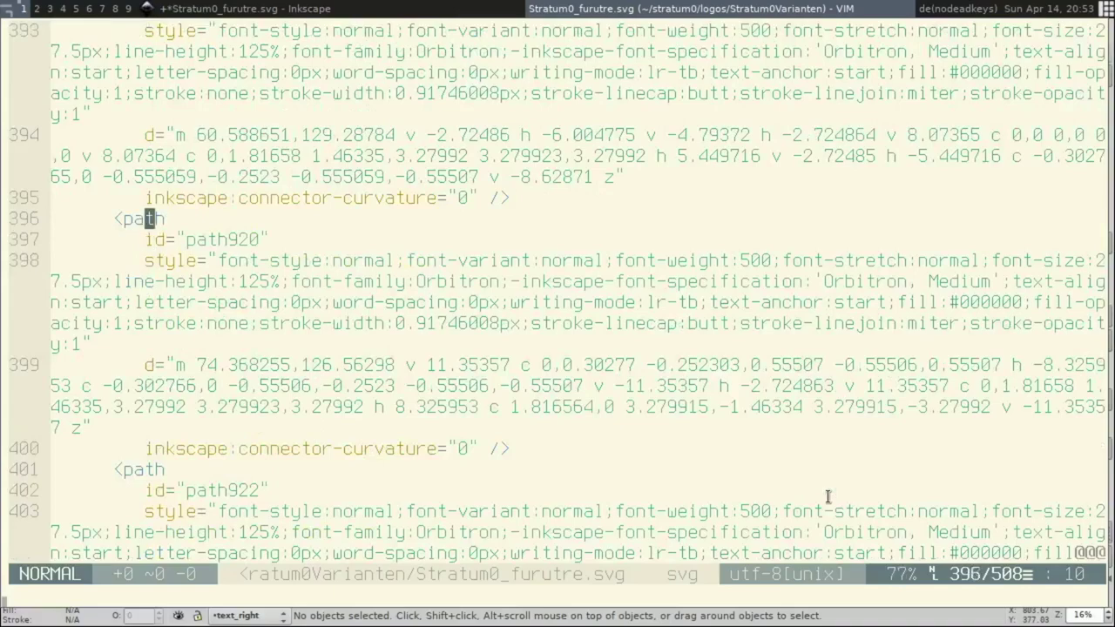
pyautogui.press('k')
pyautogui.press('k')
pyautogui.press('k')
pyautogui.press('j')
pyautogui.press('j')
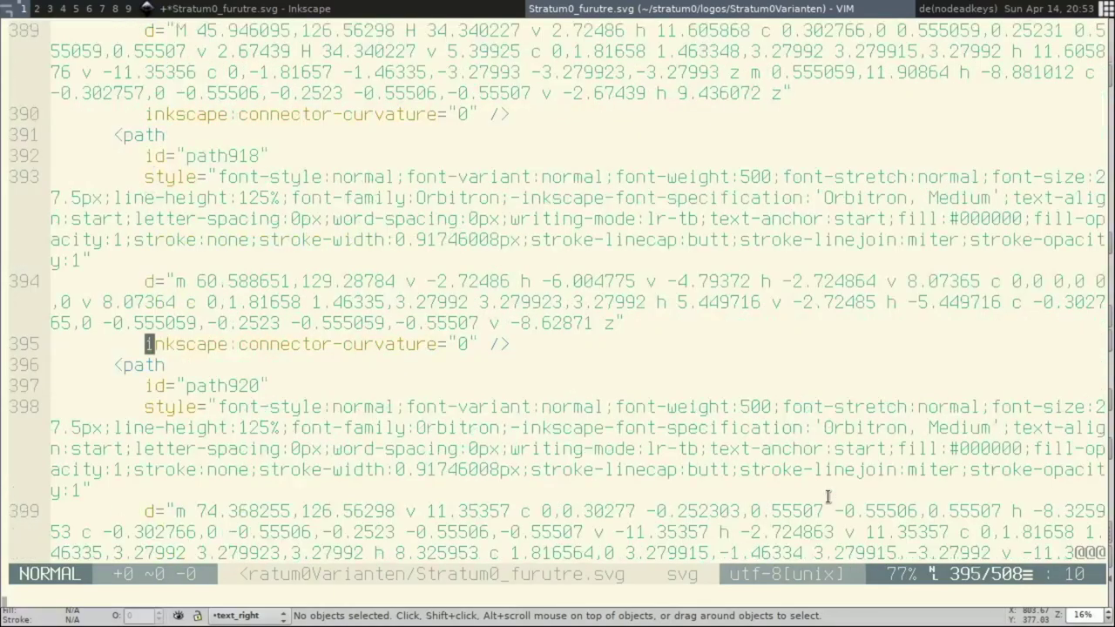
pyautogui.press('k')
pyautogui.press('k')
pyautogui.press('k')
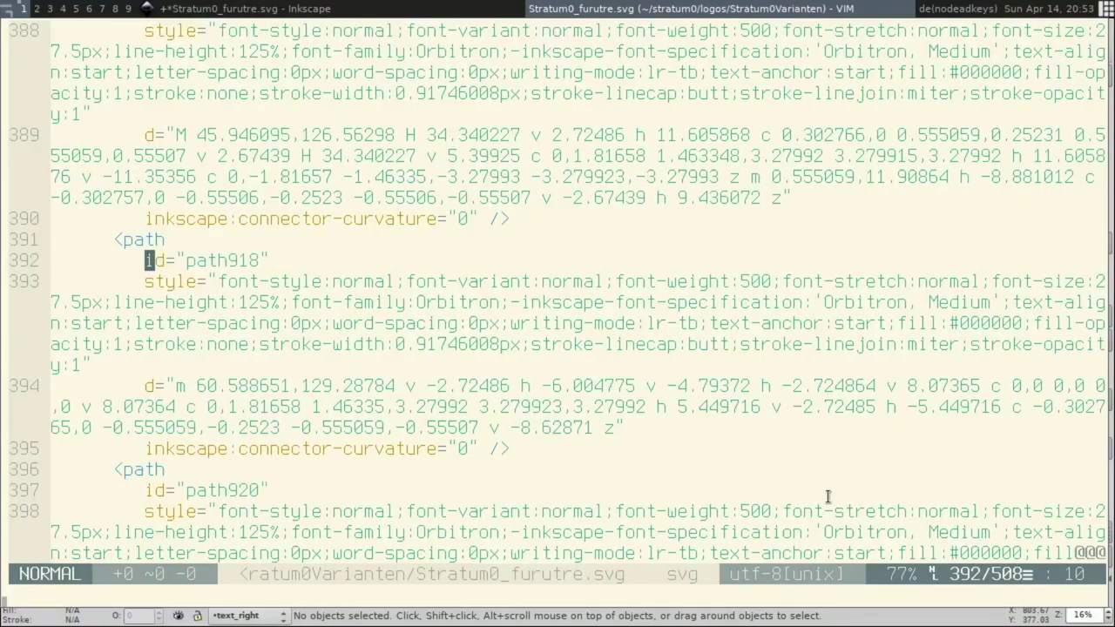
pyautogui.press('j')
pyautogui.press('j')
pyautogui.press('j')
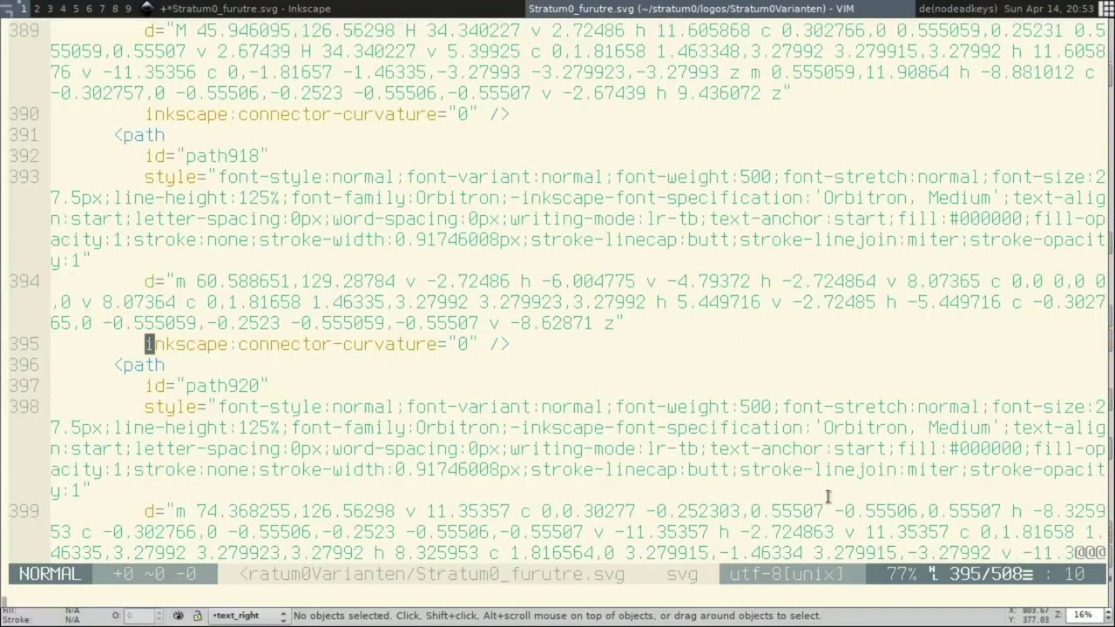
pyautogui.press('k')
pyautogui.press('k')
pyautogui.press('k')
pyautogui.press('k')
pyautogui.press('k')
pyautogui.press('k')
pyautogui.press('k')
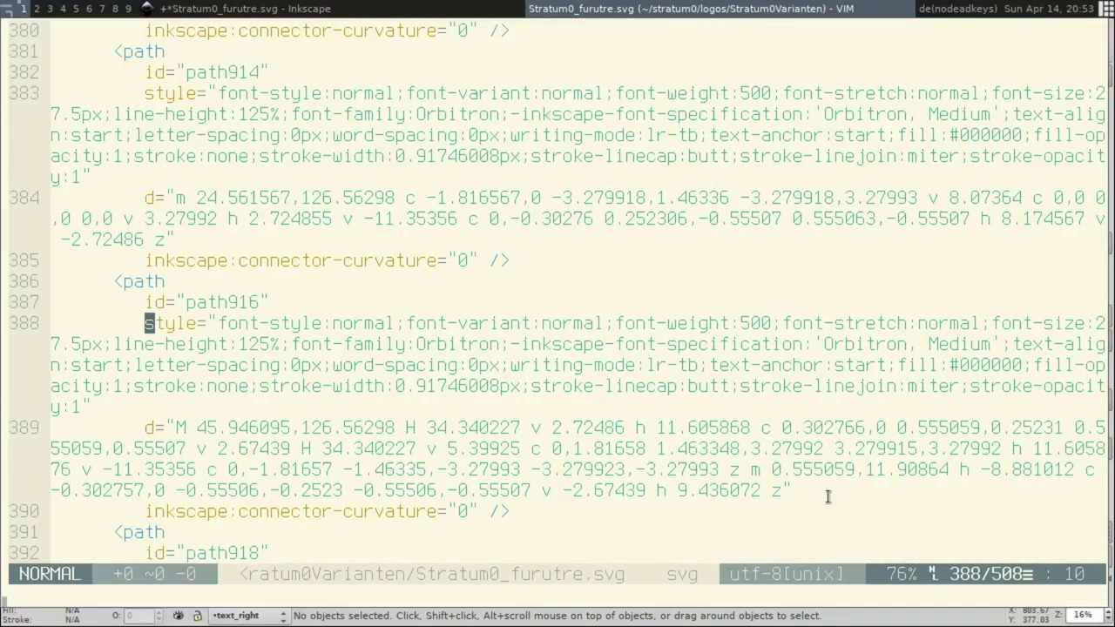
pyautogui.press('j')
pyautogui.press('j')
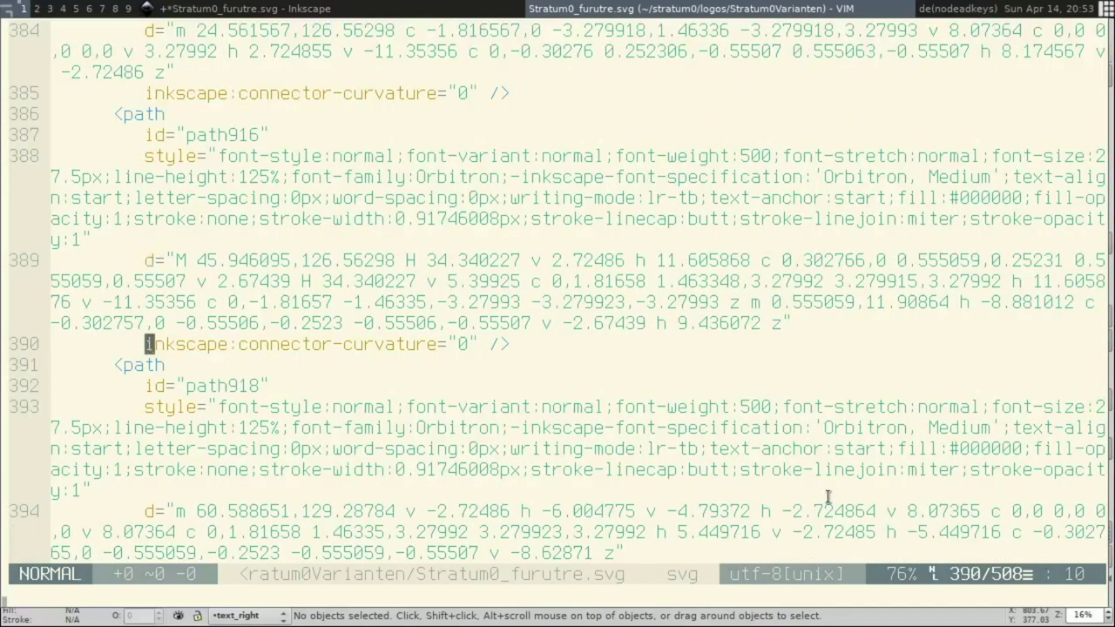
pyautogui.press('j')
pyautogui.press('j')
pyautogui.press('j')
pyautogui.press('j')
pyautogui.press('j')
pyautogui.press('j')
pyautogui.press('j')
pyautogui.press('j')
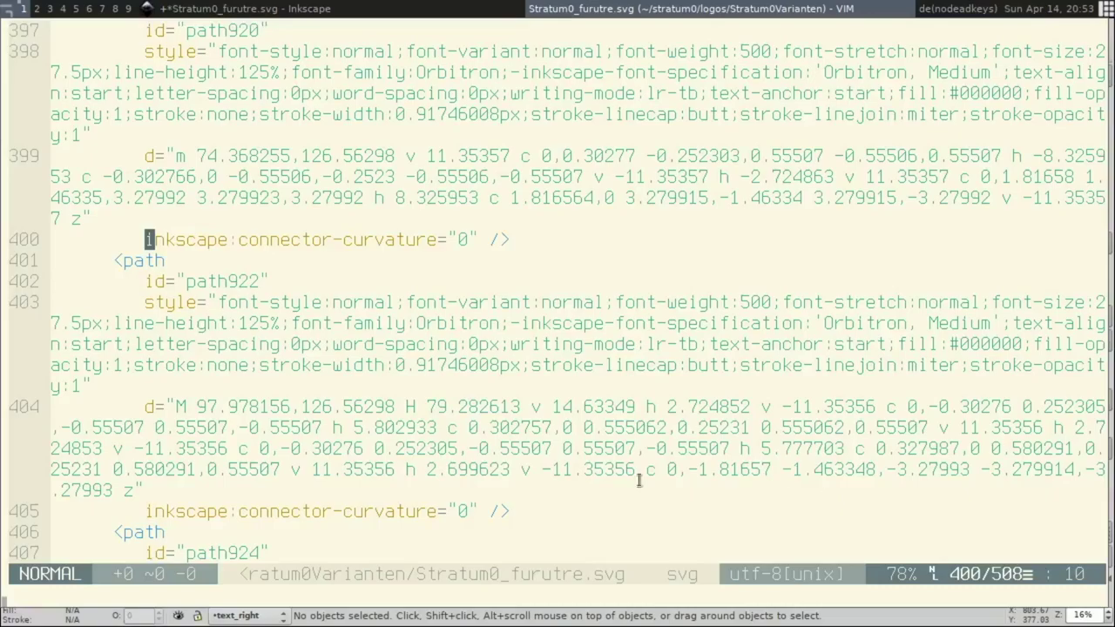
# Quit the SVG source in vim with :q
pyautogui.click(212, 8)
pyautogui.click(566, 8)
pyautogui.write(':q')
pyautogui.press('Return')
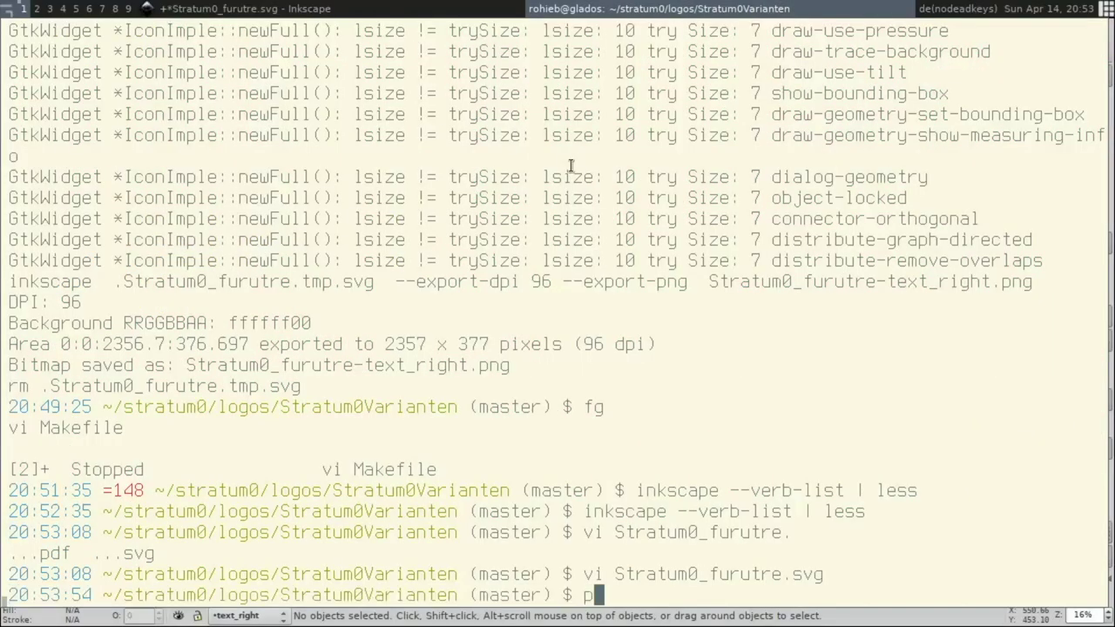
# Run inkscape --help | less, correcting the garbled pipe
pyautogui.write('inkscape --help')
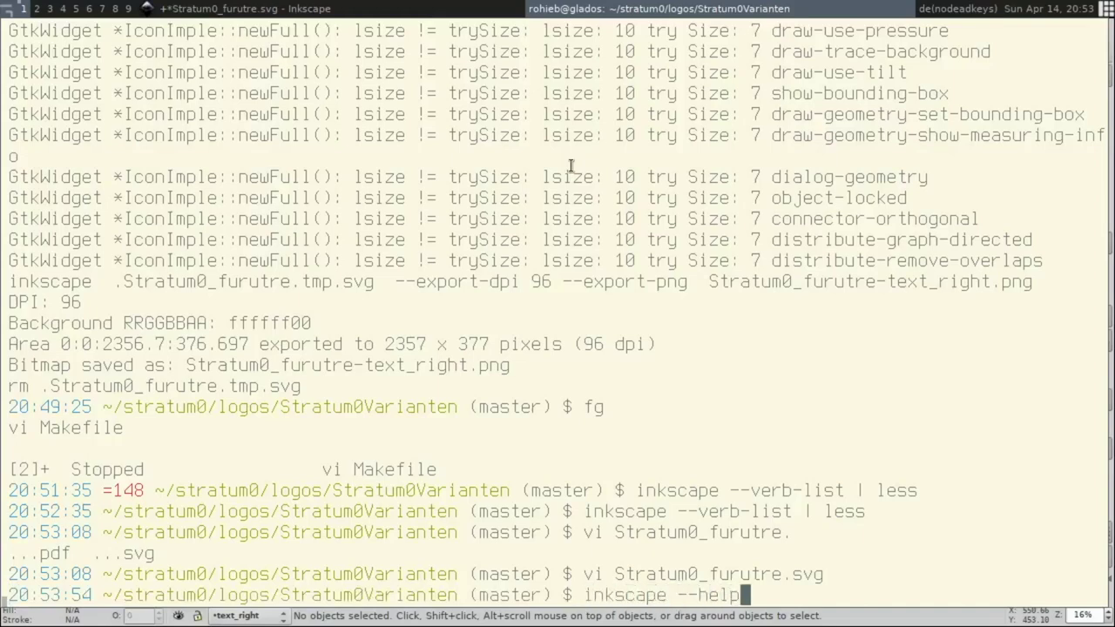
pyautogui.write(' | less')
pyautogui.press('BackSpace')
pyautogui.press('BackSpace')
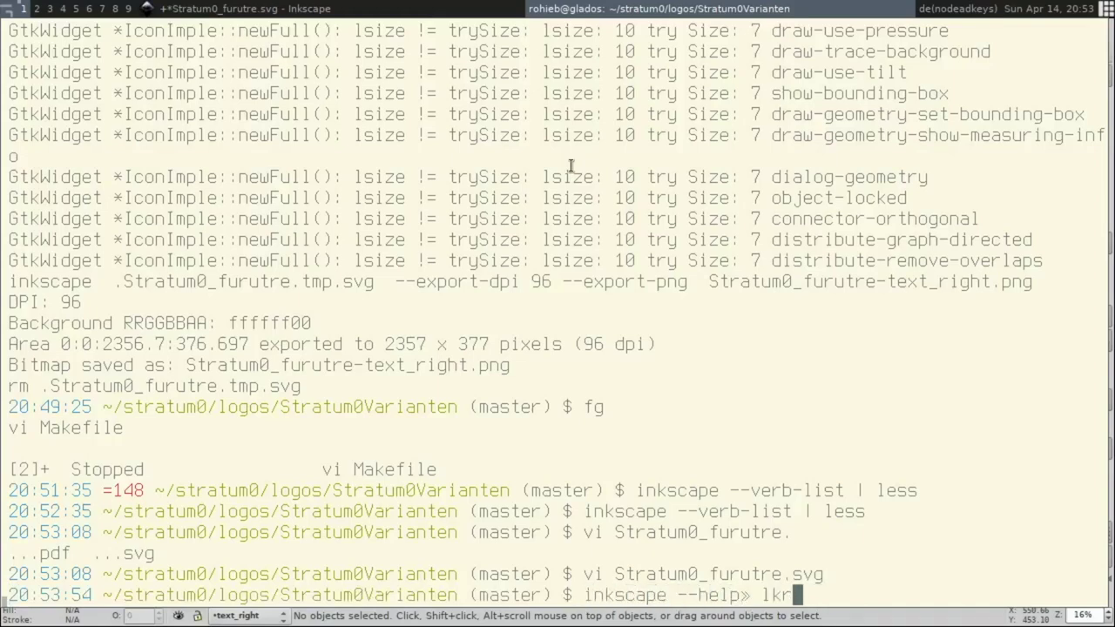
pyautogui.press('BackSpace')
pyautogui.press('BackSpace')
pyautogui.press('BackSpace')
pyautogui.press('BackSpace')
pyautogui.press('BackSpace')
pyautogui.write('|')
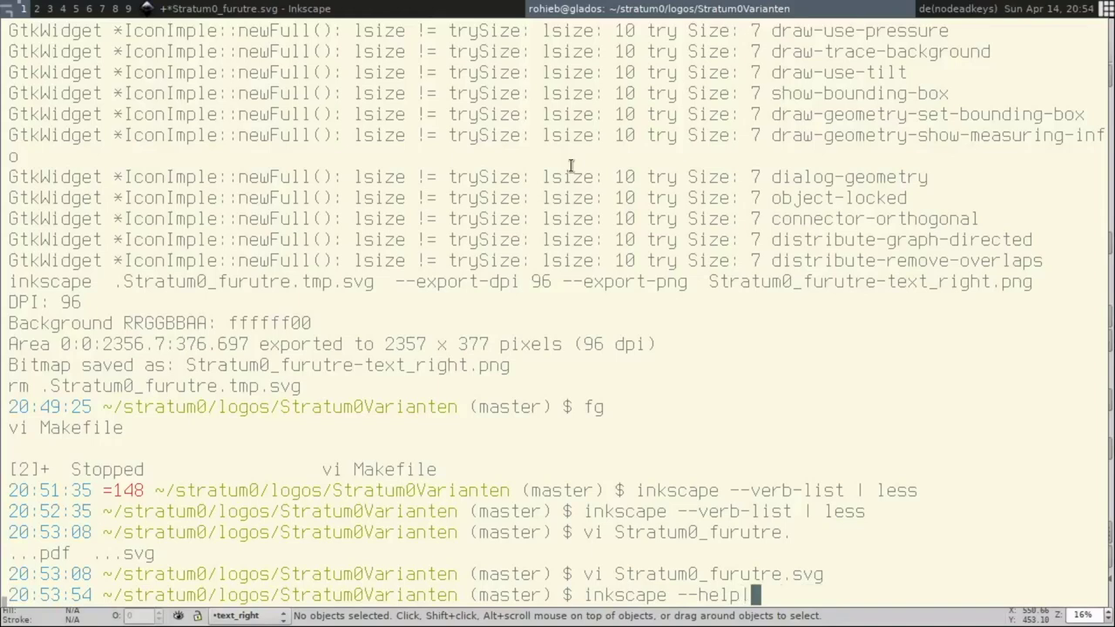
pyautogui.write('less')
pyautogui.press('Return')
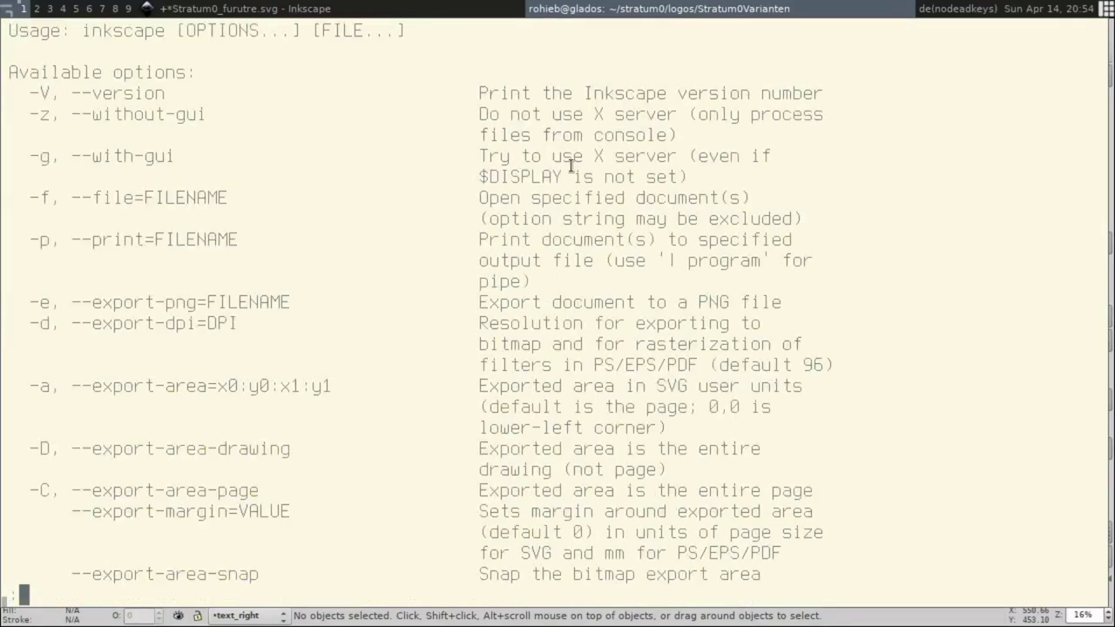
# Search the help for 'select' and mark the --select=OBJECT-ID option
pyautogui.write('/swelct')
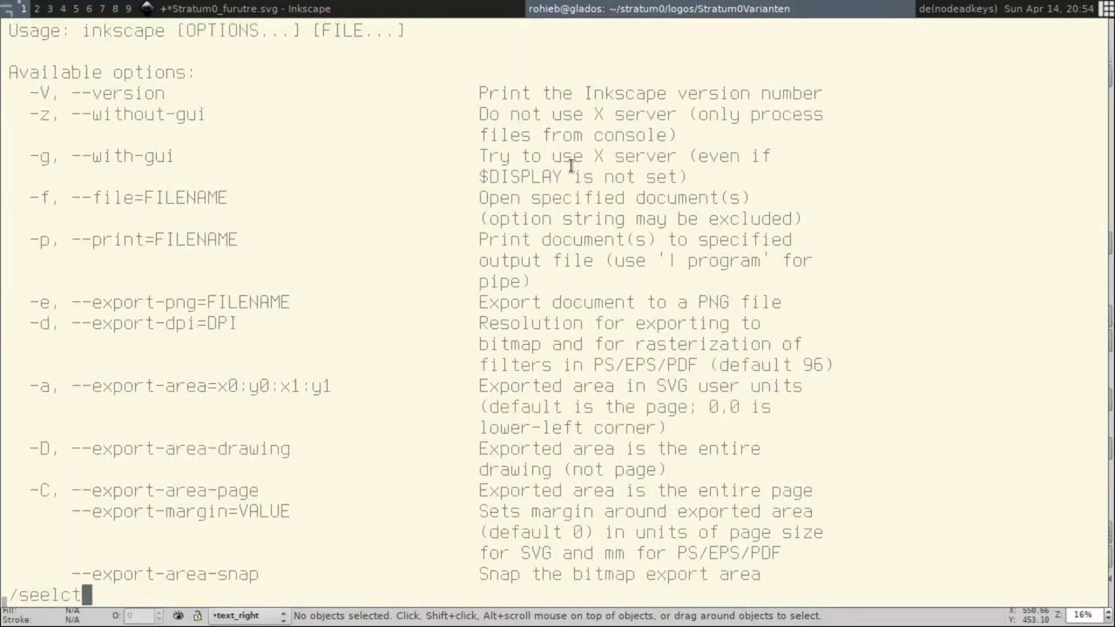
pyautogui.press('Return')
pyautogui.write('/sele')
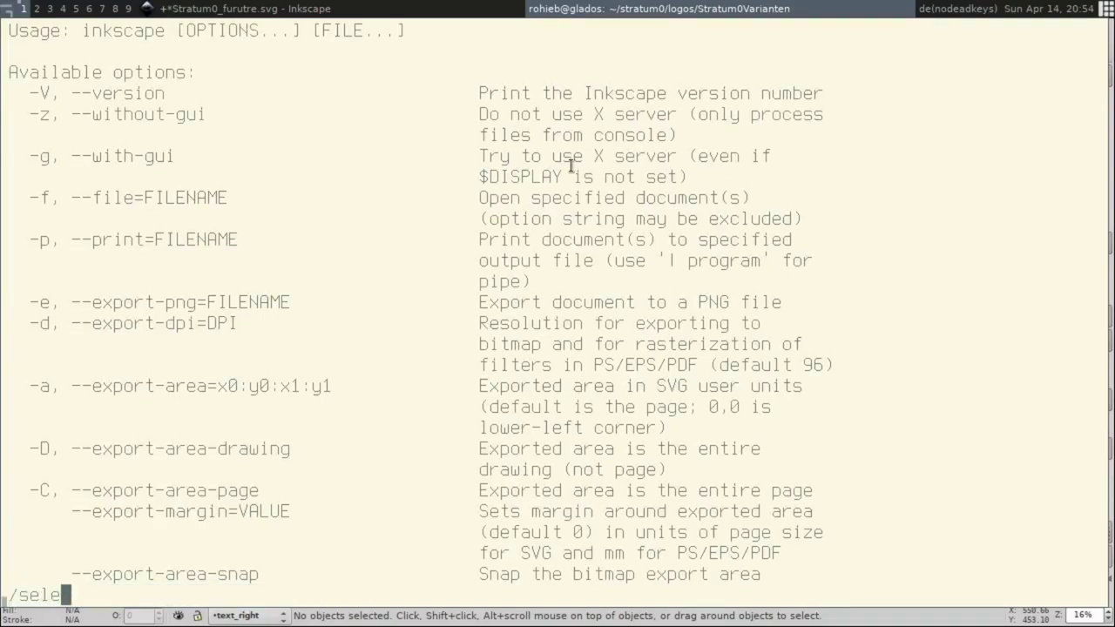
pyautogui.write('ct')
pyautogui.press('Return')
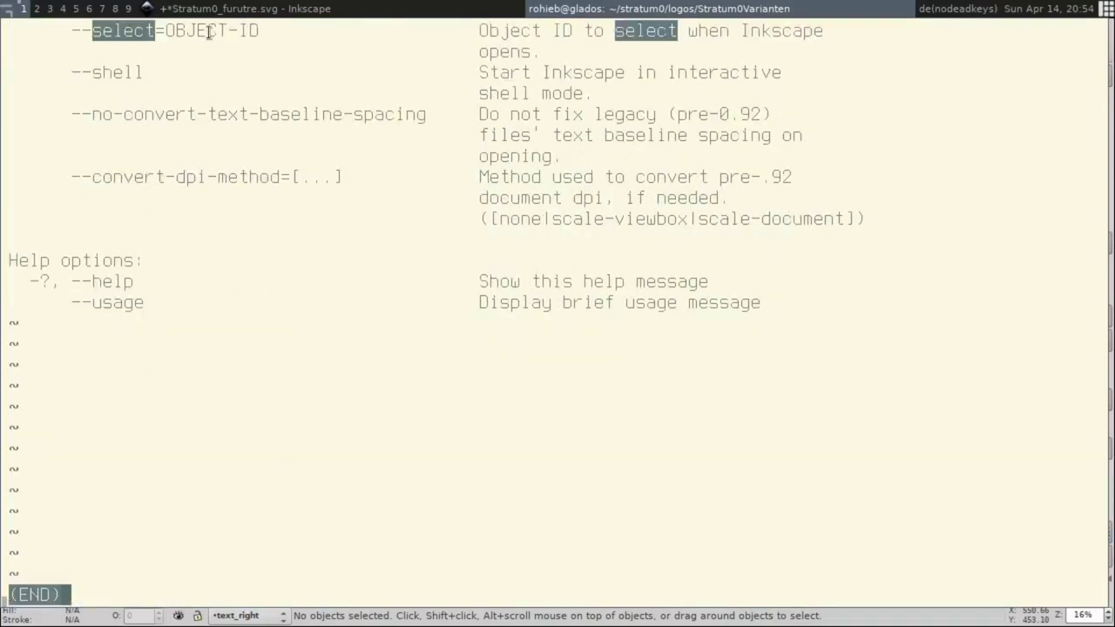
pyautogui.doubleClick(208, 31)
pyautogui.click(313, 43)
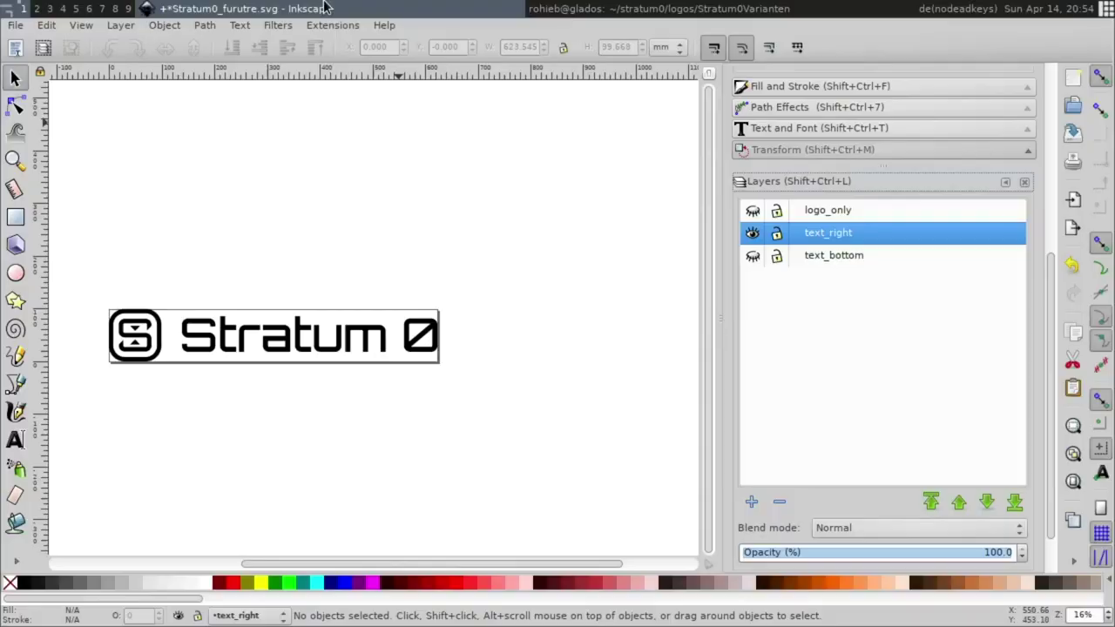
# Check in Object Properties that the Stratum 0 group's ID is text_right_group
pyautogui.hotkey('alt', 'Tab')
pyautogui.click(360, 322)
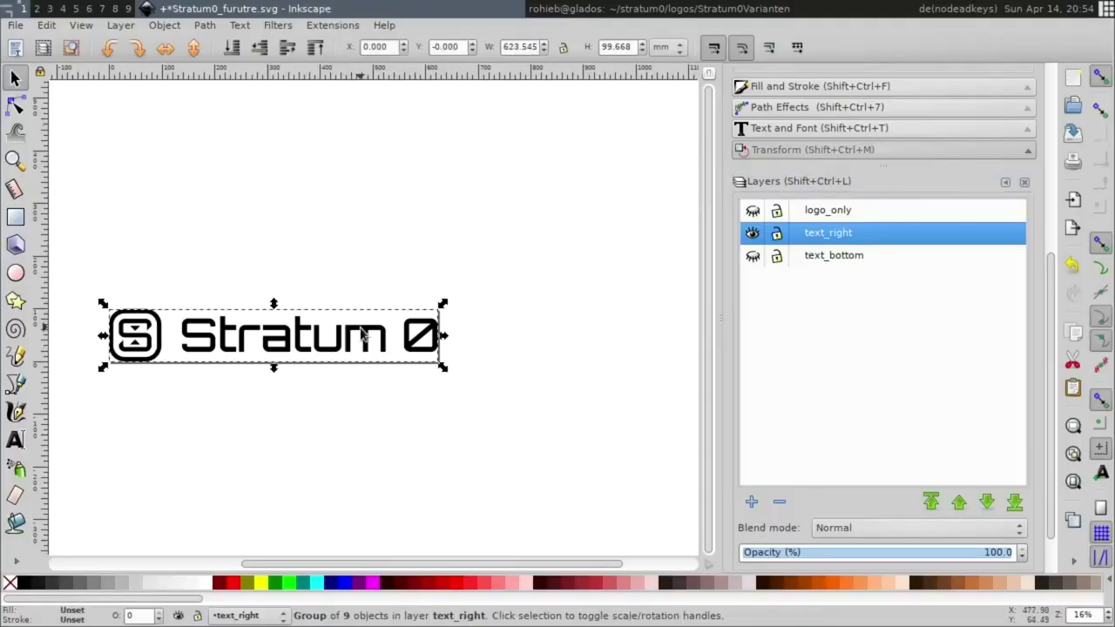
pyautogui.rightClick(362, 324)
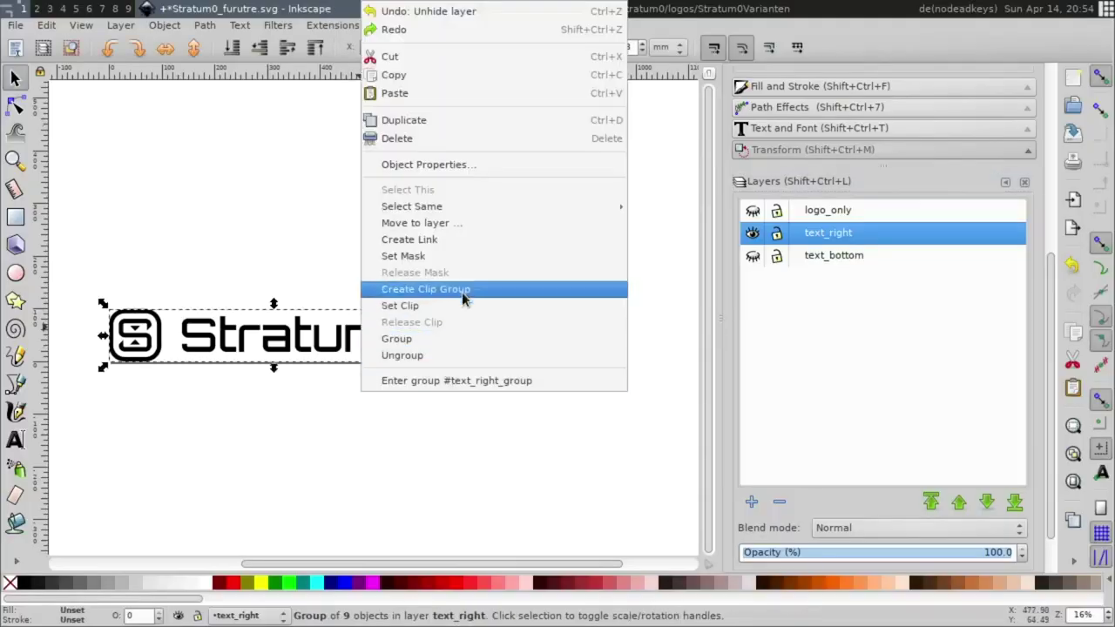
pyautogui.click(471, 167)
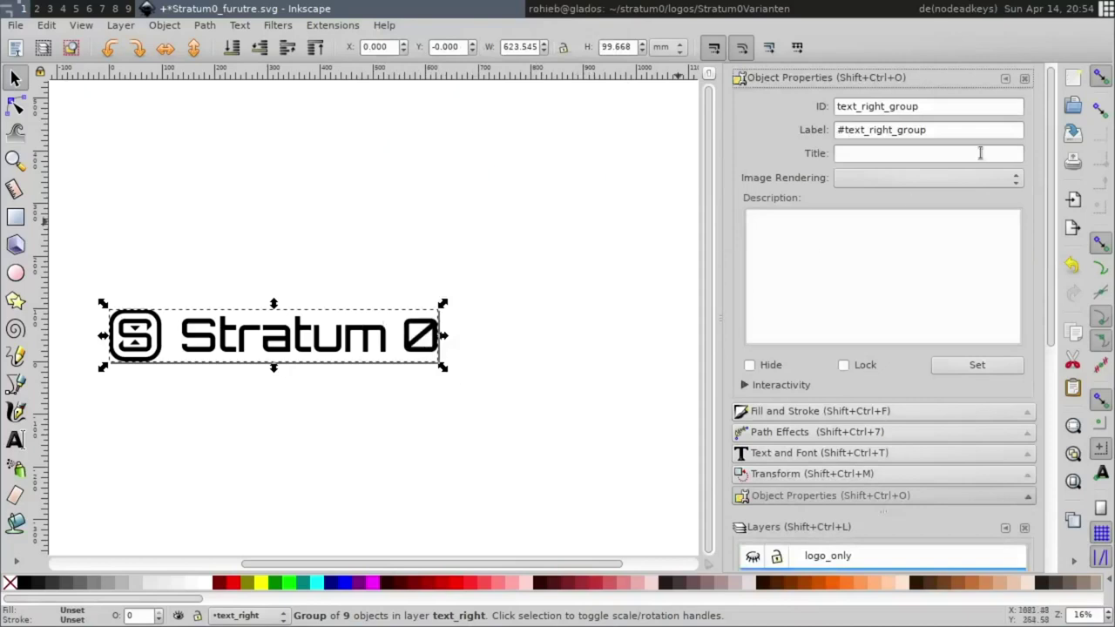
pyautogui.doubleClick(922, 105)
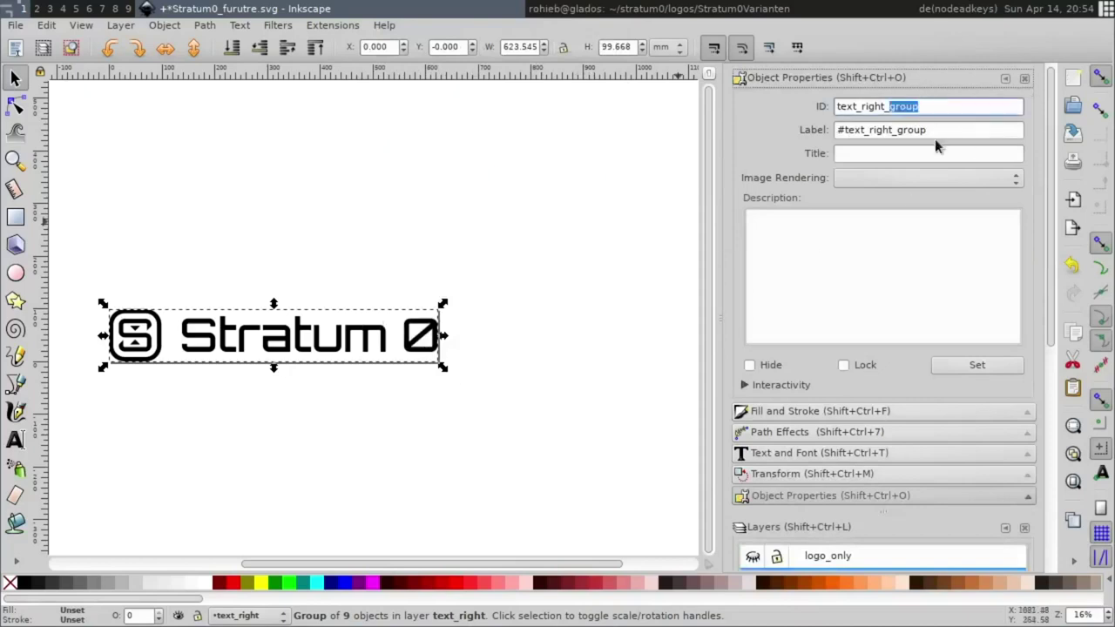
pyautogui.click(936, 106)
pyautogui.click(1025, 79)
# Open the XML Editor showing the document tree
pyautogui.scroll(-5, 1028, 79)
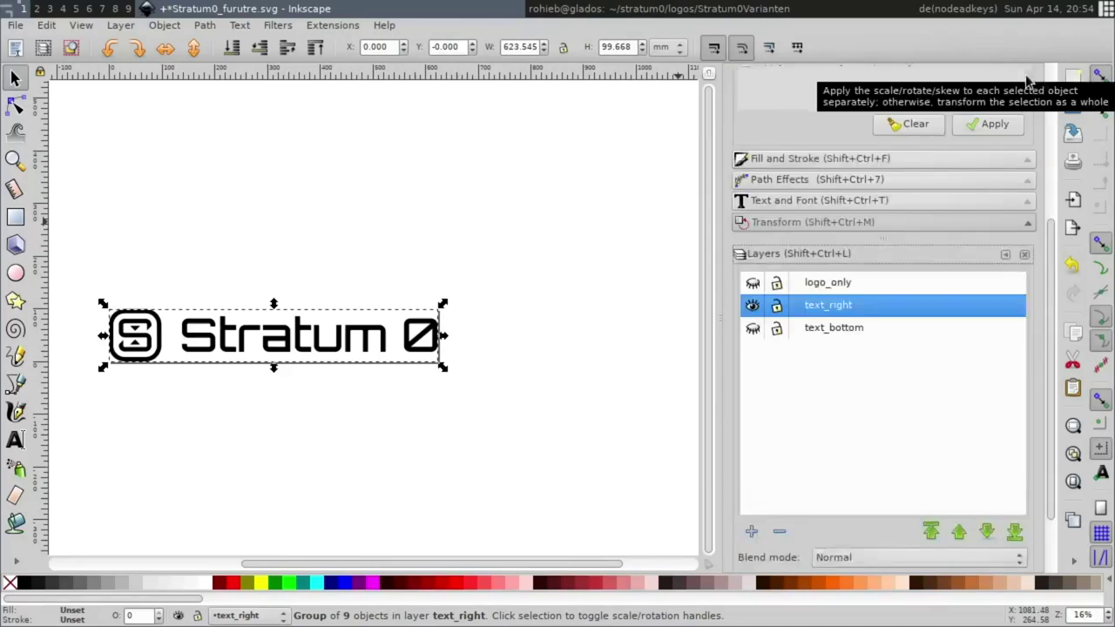
pyautogui.rightClick(843, 305)
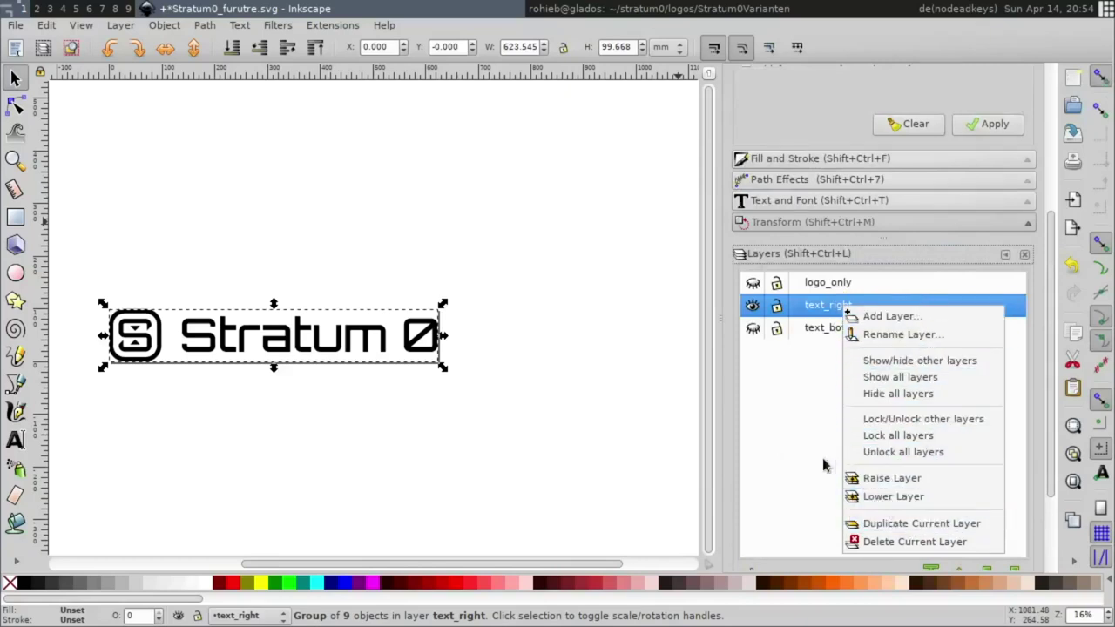
pyautogui.click(784, 460)
pyautogui.hotkey('ctrl', 'shift', 'x')
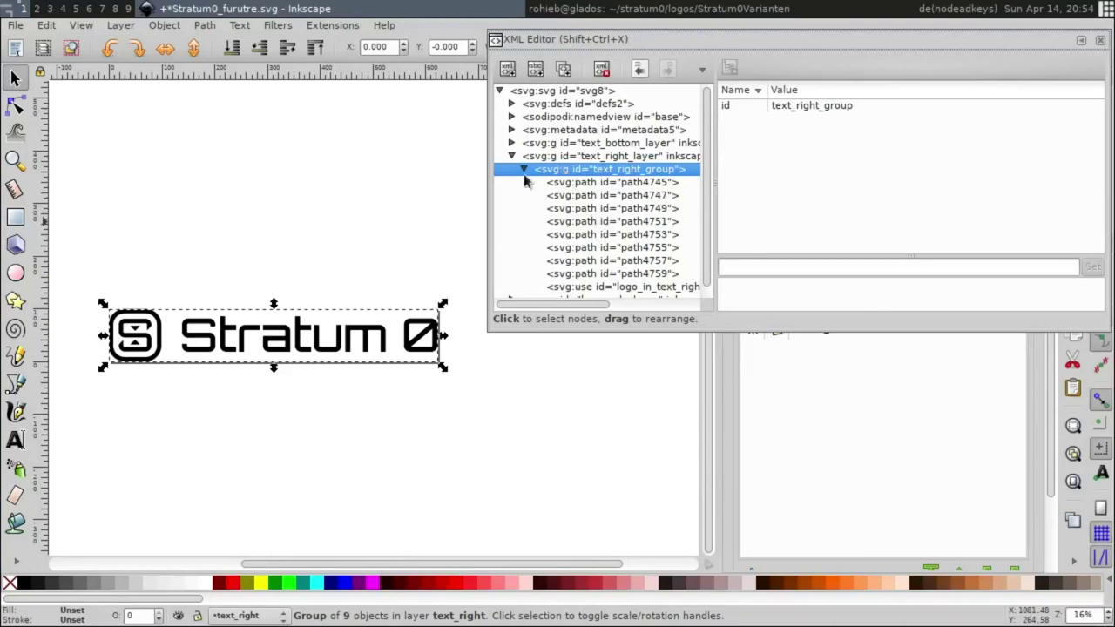
pyautogui.click(512, 155)
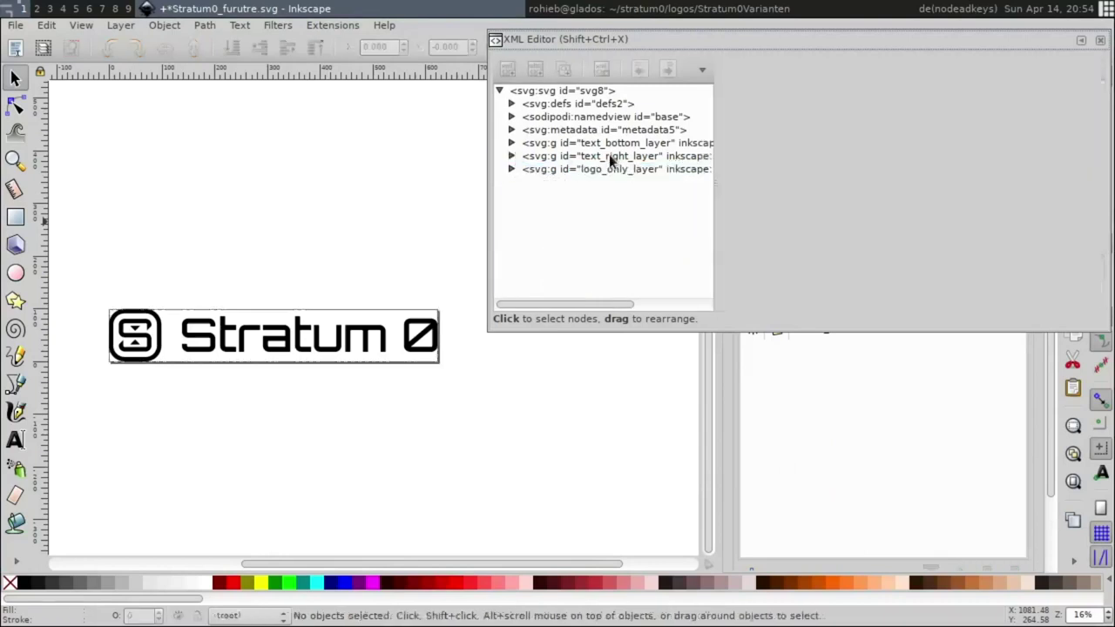
pyautogui.click(609, 158)
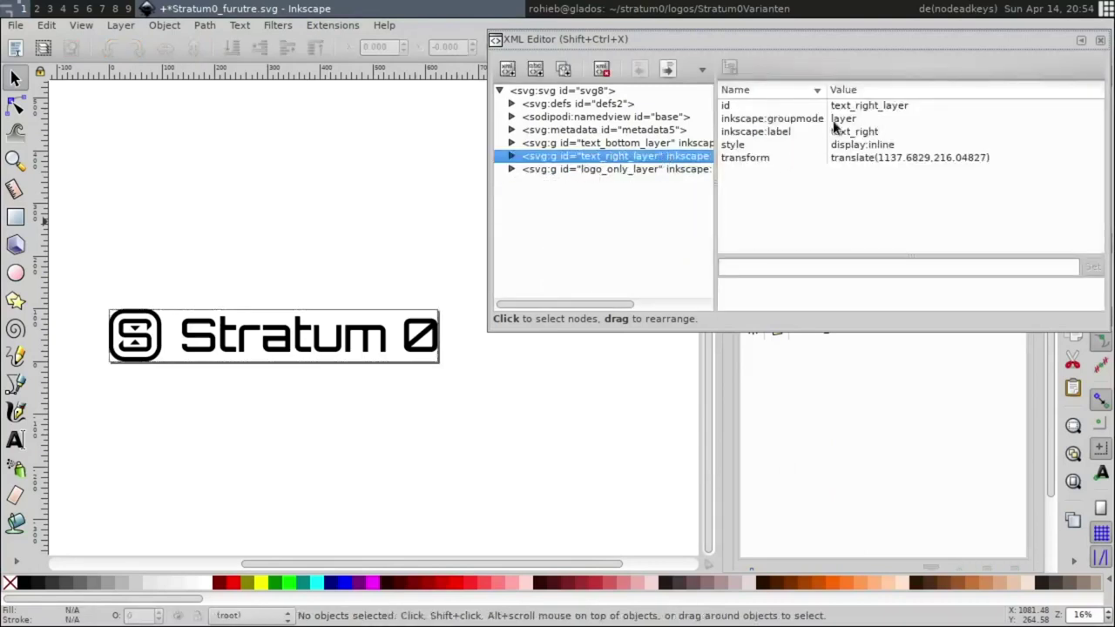
pyautogui.click(869, 131)
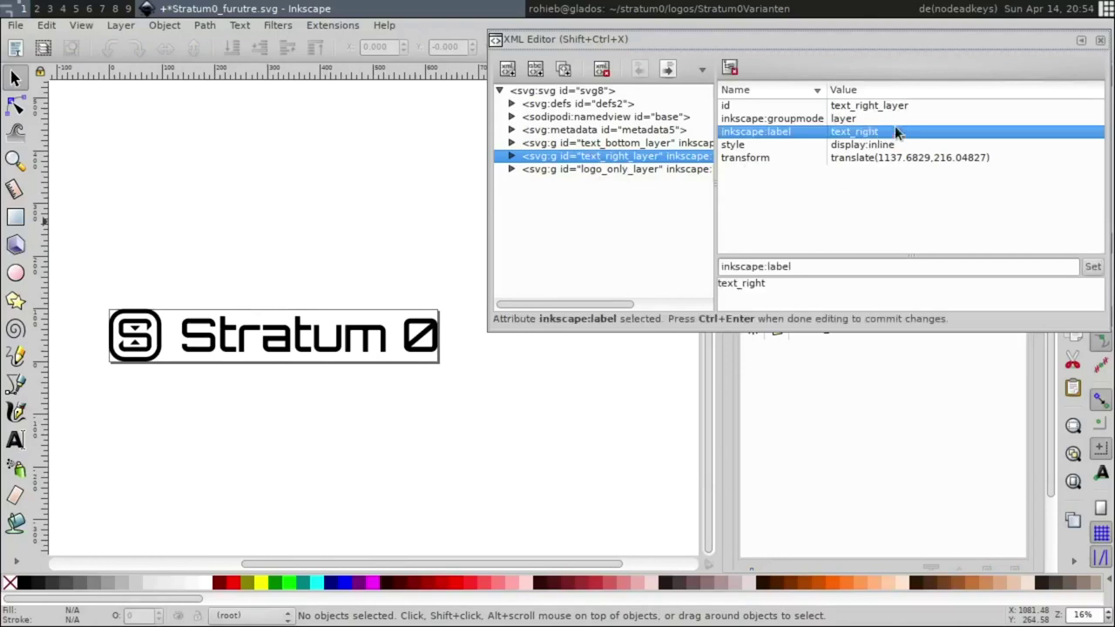
pyautogui.click(908, 104)
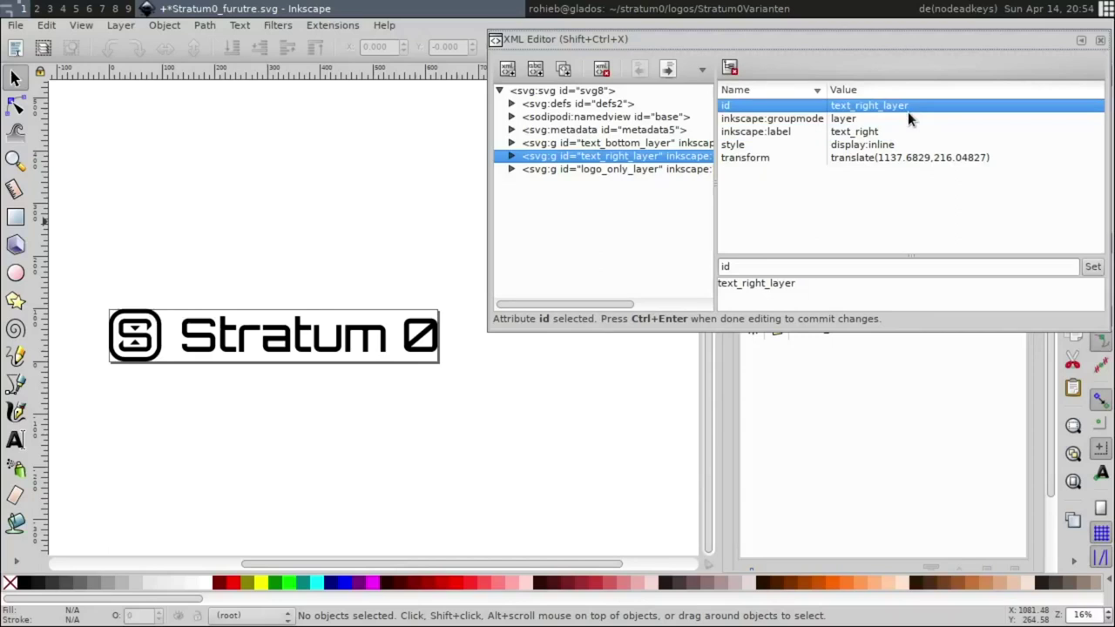
pyautogui.click(512, 157)
pyautogui.click(524, 169)
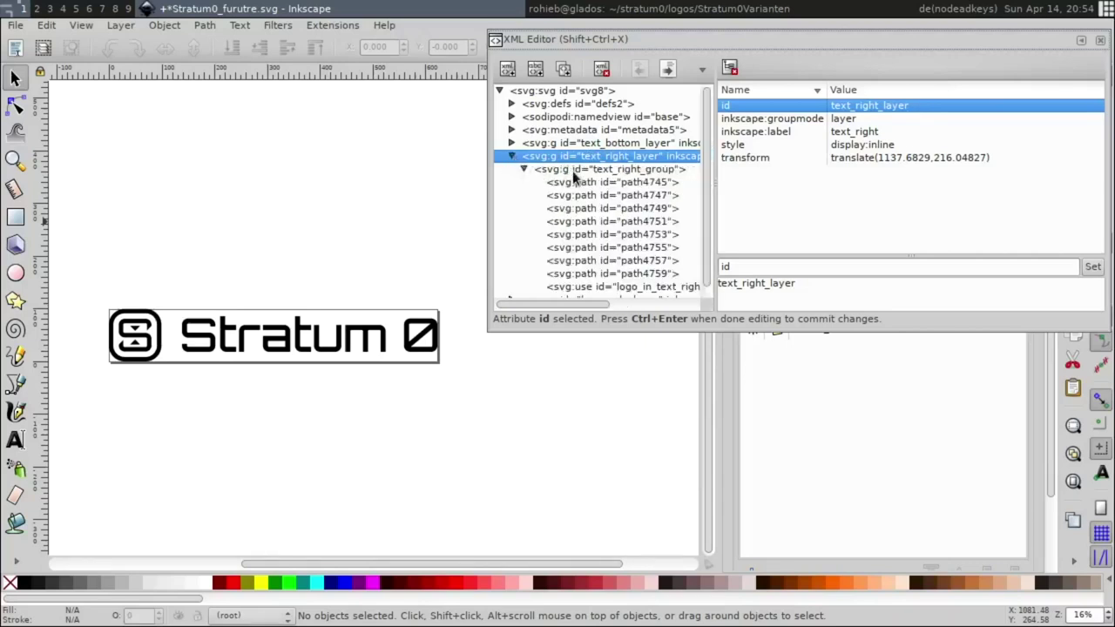
pyautogui.click(168, 353)
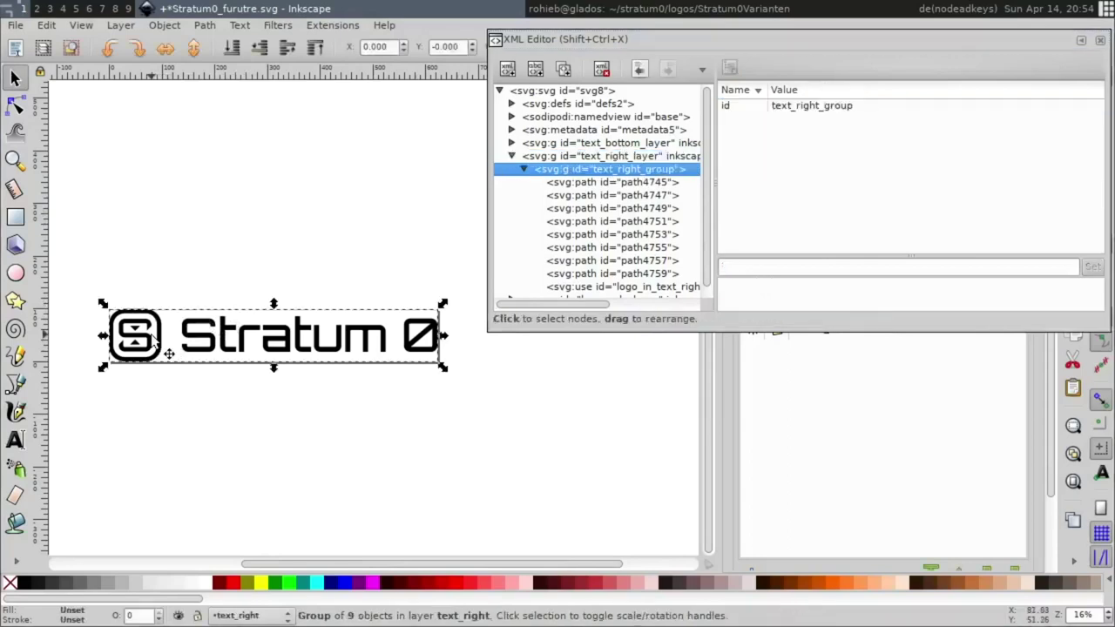
# Select text_right_group and its logo clone, then test-move the group and undo it
pyautogui.click(273, 261)
pyautogui.click(633, 169)
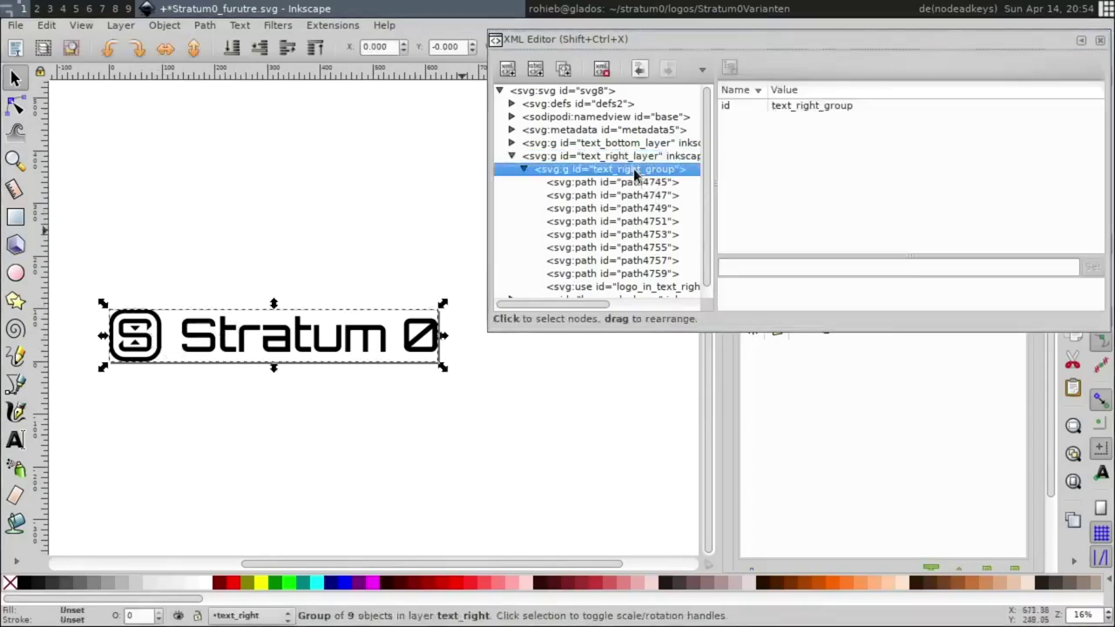
pyautogui.click(607, 277)
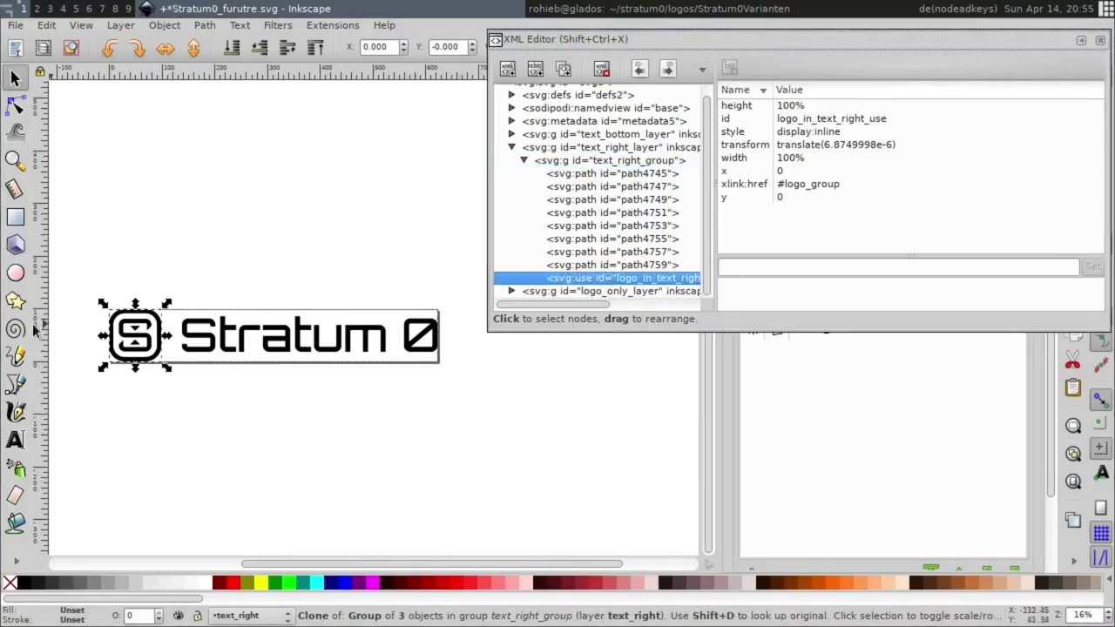
pyautogui.click(158, 271)
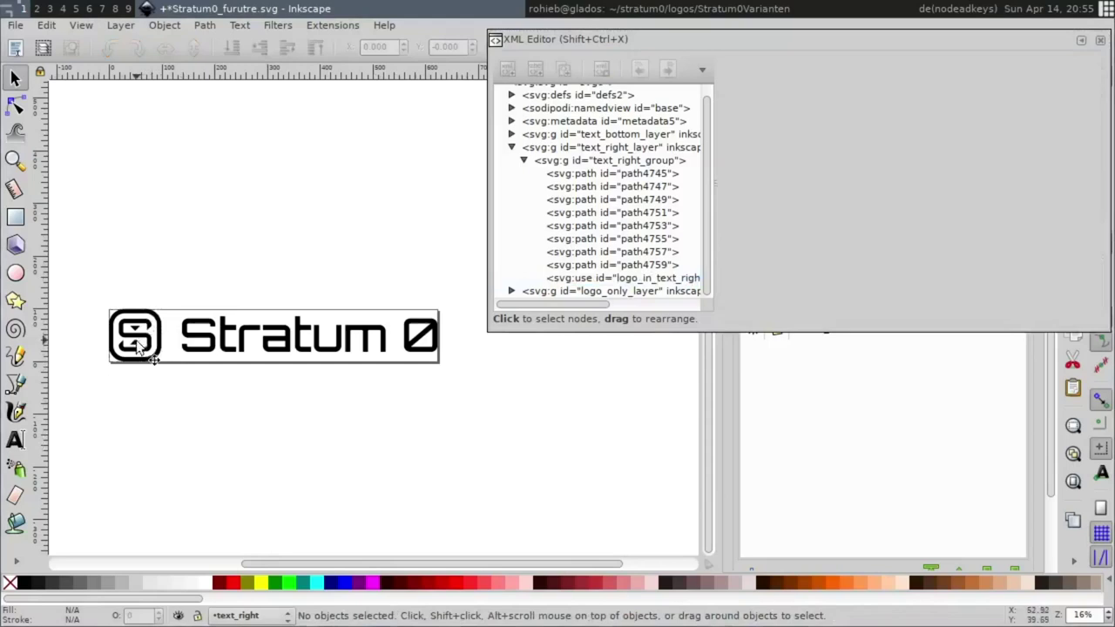
pyautogui.moveTo(141, 341); pyautogui.dragTo(161, 277)
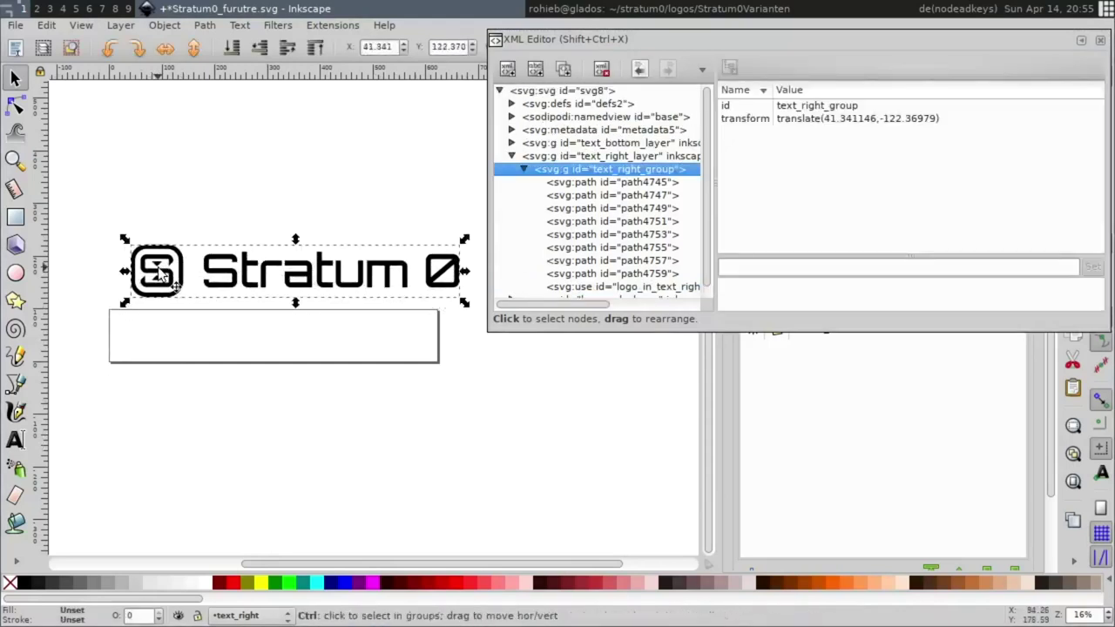
pyautogui.hotkey('ctrl', 'z')
# Test-move the logo clone, undo it, and move the XML Editor aside to reveal Layers
pyautogui.click(225, 352)
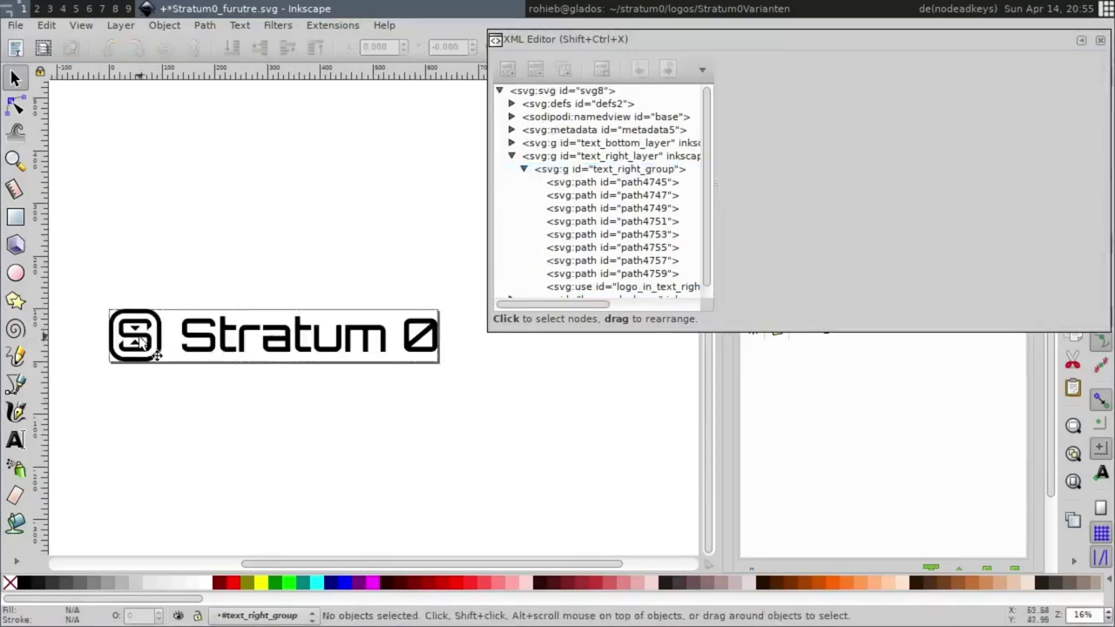
pyautogui.moveTo(139, 343); pyautogui.dragTo(174, 257)
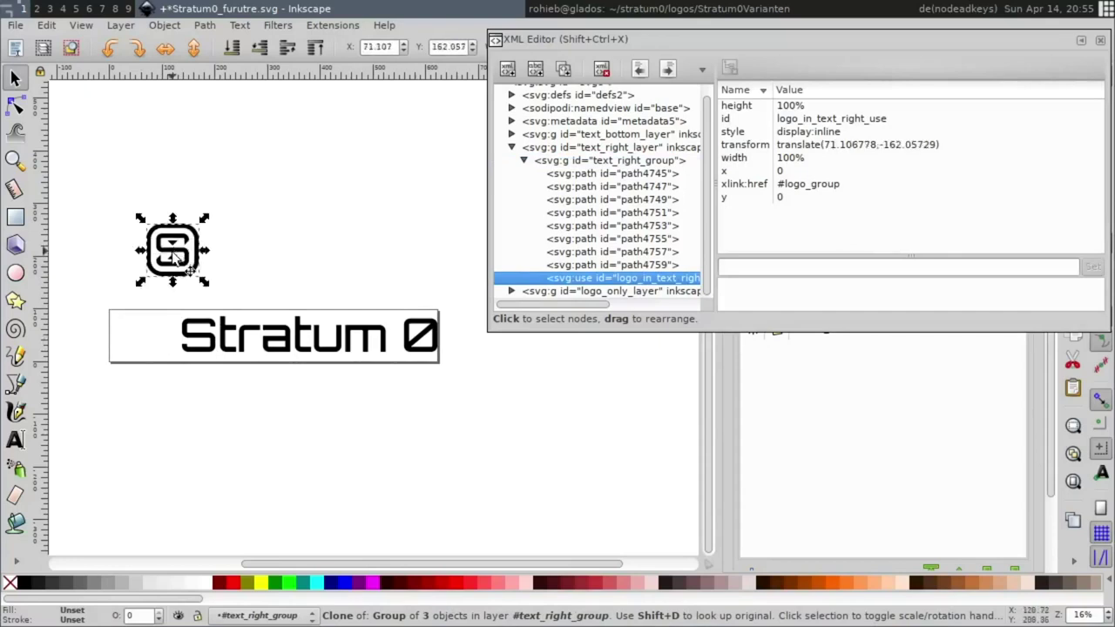
pyautogui.hotkey('ctrl', 'z')
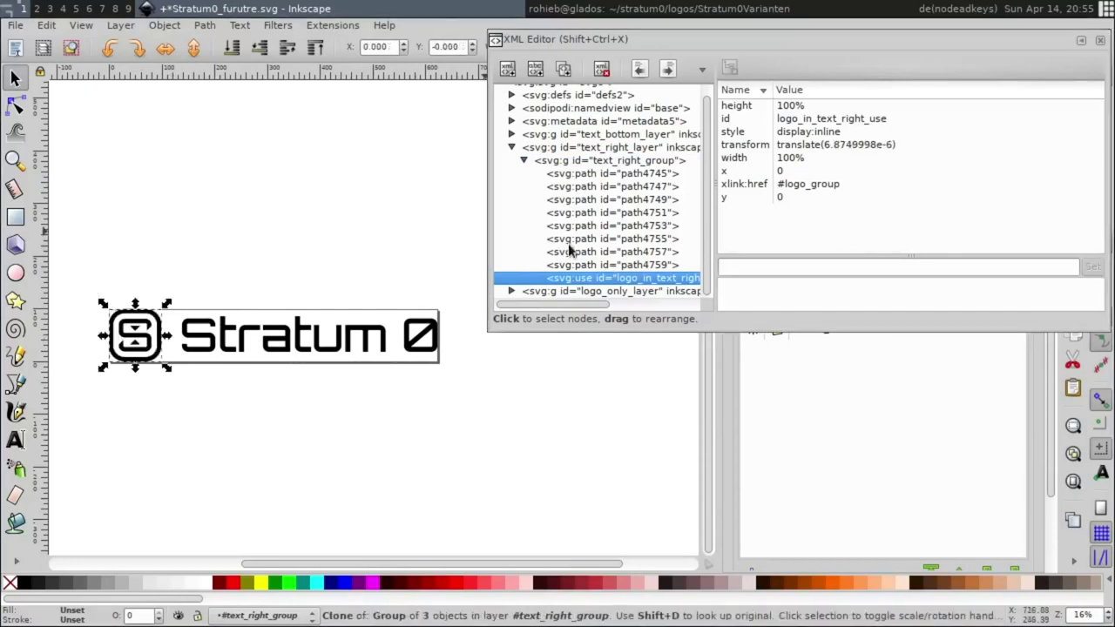
pyautogui.click(558, 468)
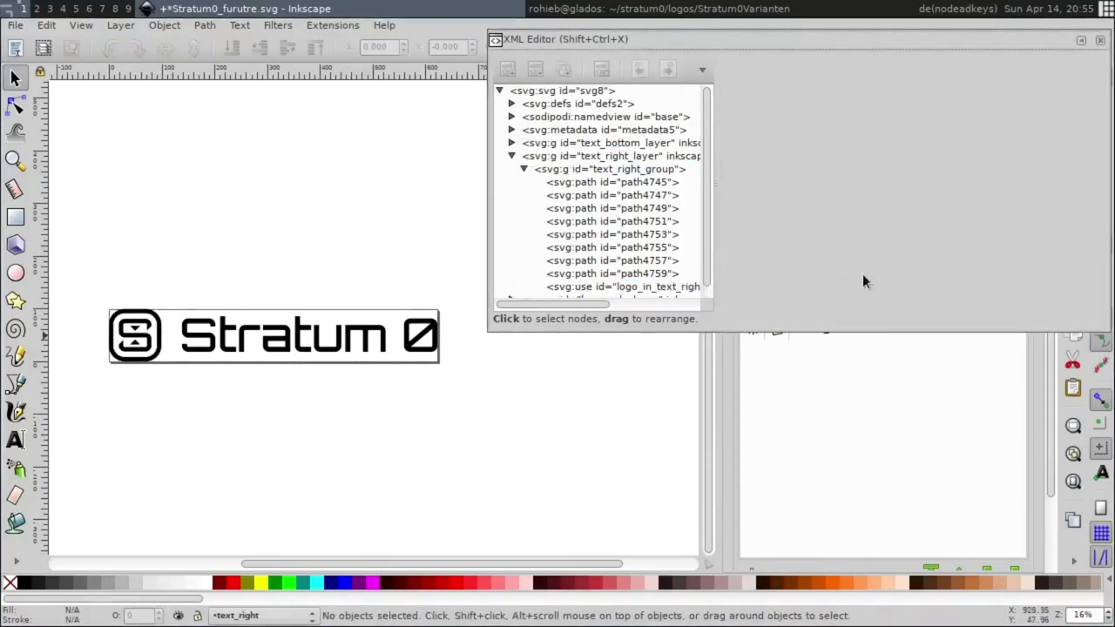
pyautogui.moveTo(862, 274); pyautogui.dragTo(1049, 55)
# Show logo_only and hide text_right and text_bottom in the Layers dialog
pyautogui.click(753, 282)
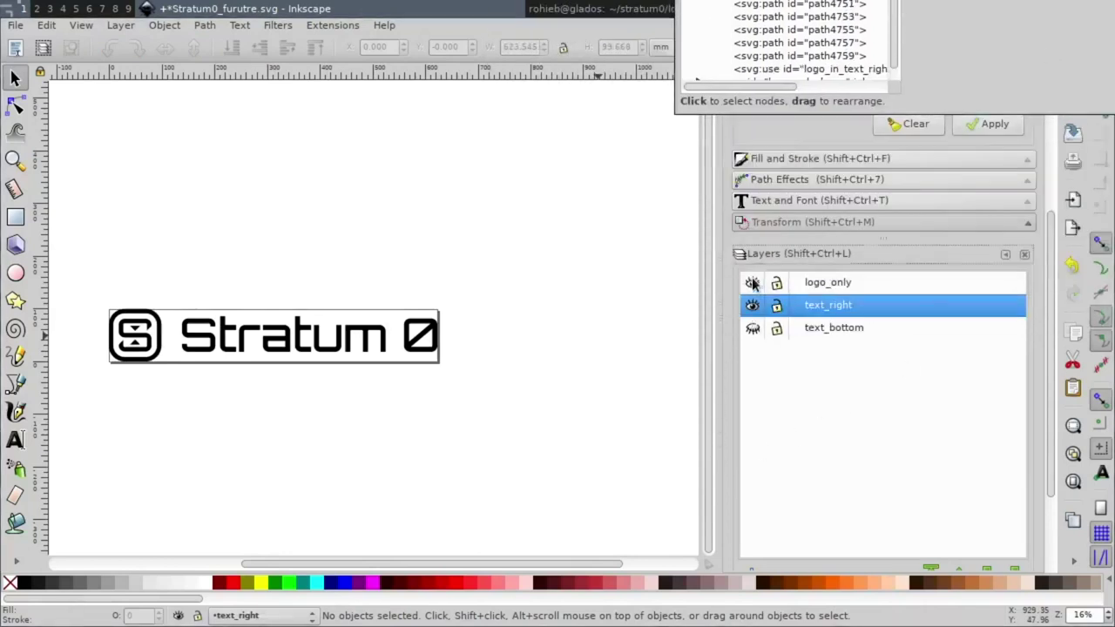
pyautogui.click(752, 328)
pyautogui.click(752, 305)
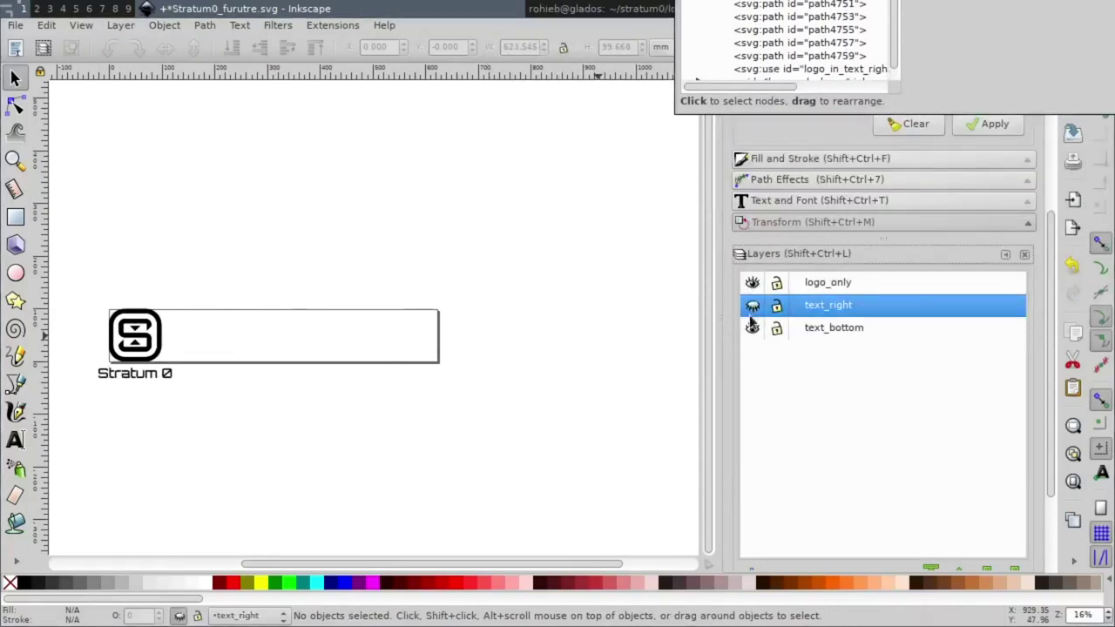
pyautogui.click(752, 328)
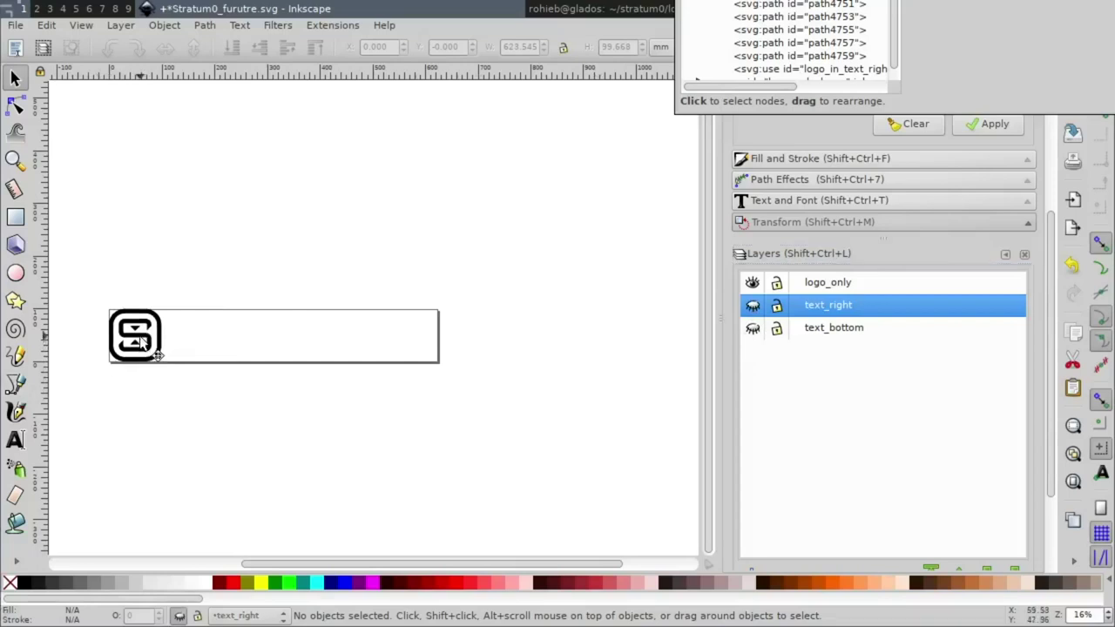
# Test-move the standalone logo, then undo it back to its original spot
pyautogui.moveTo(140, 341); pyautogui.dragTo(142, 219)
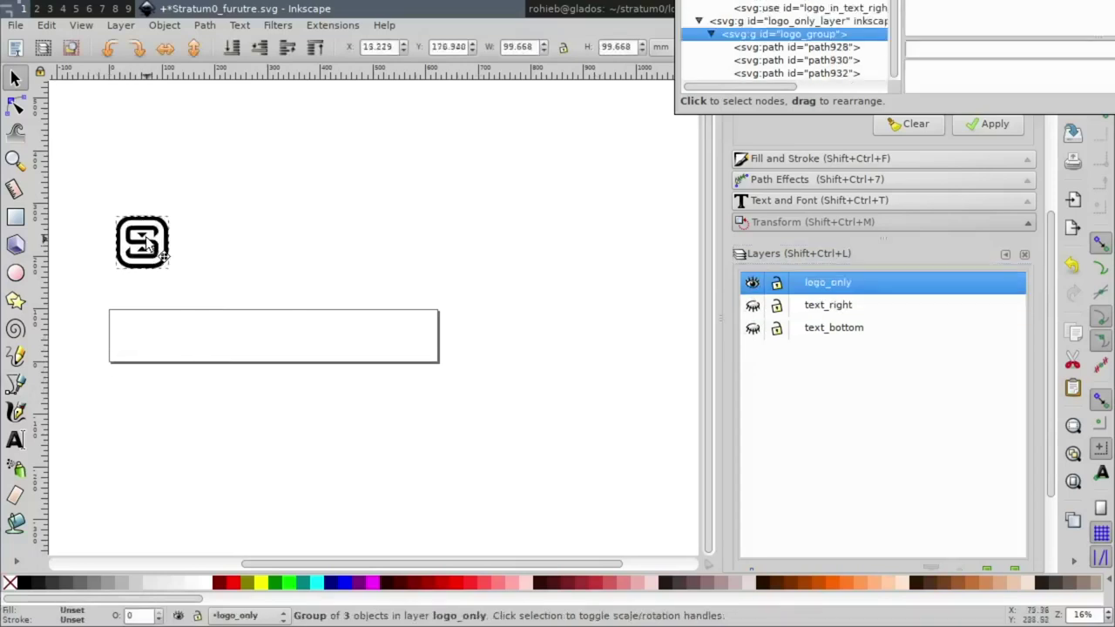
pyautogui.click(753, 305)
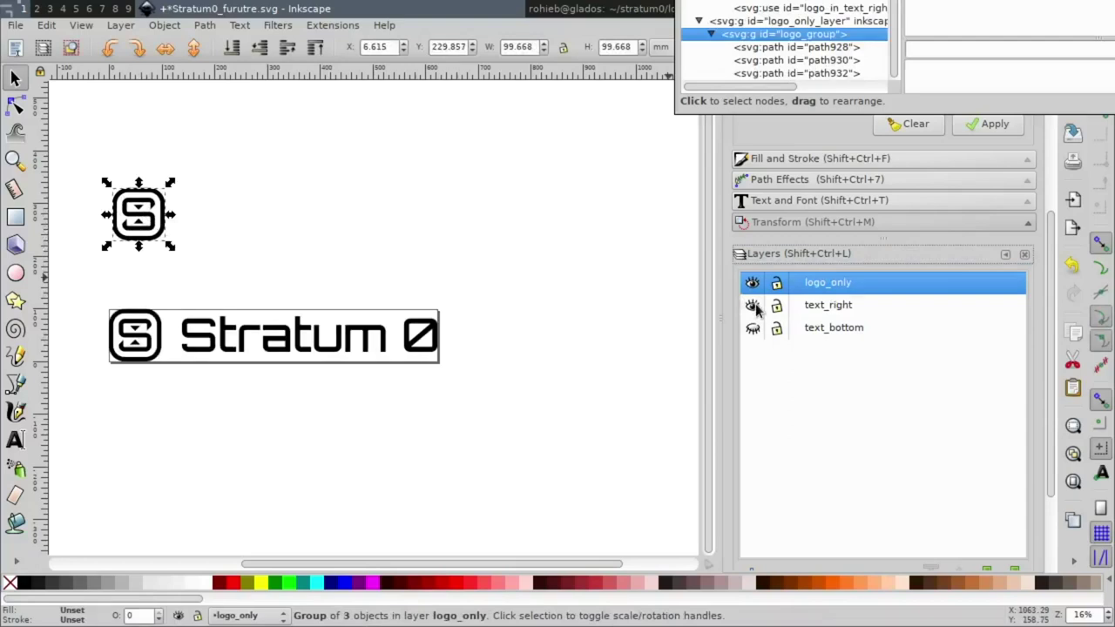
pyautogui.click(231, 565)
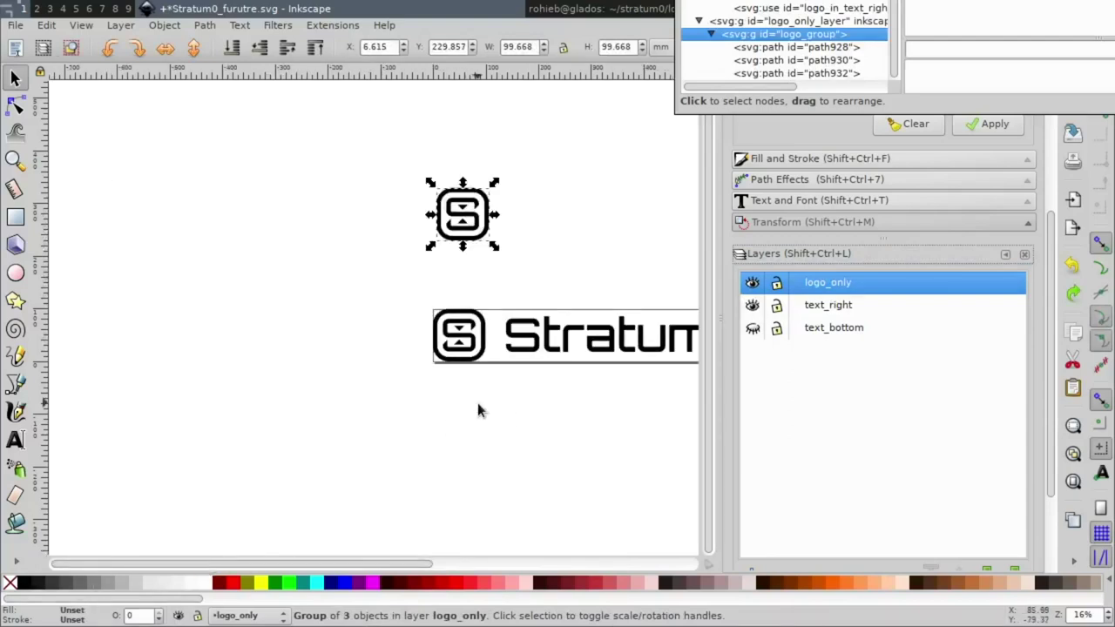
pyautogui.hotkey('ctrl', 'z')
pyautogui.hotkey('ctrl', 'z')
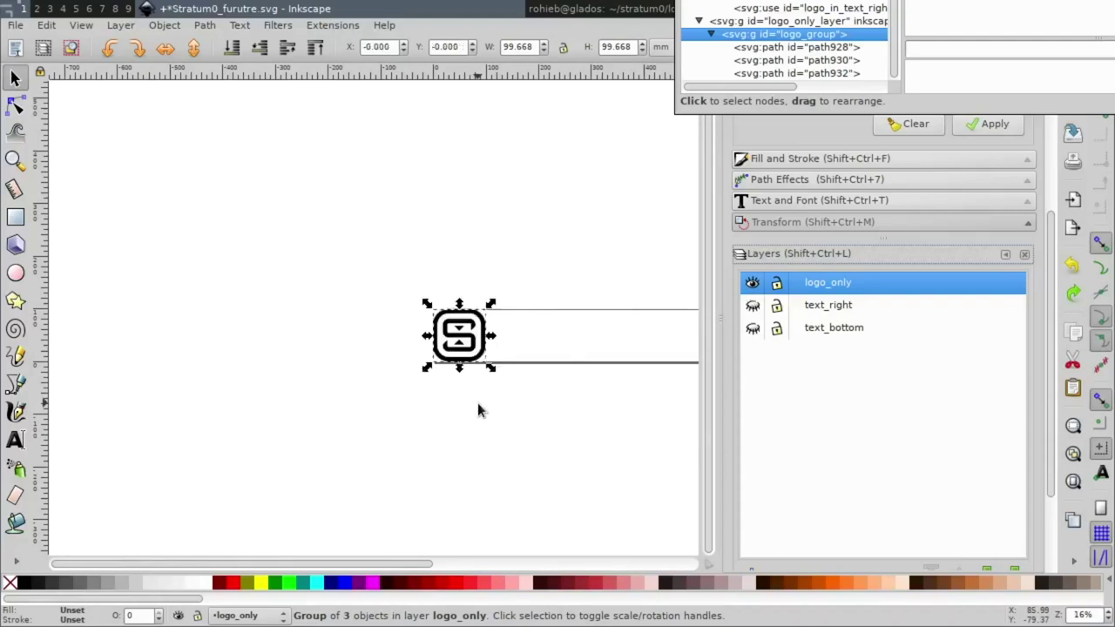
pyautogui.press('Return')
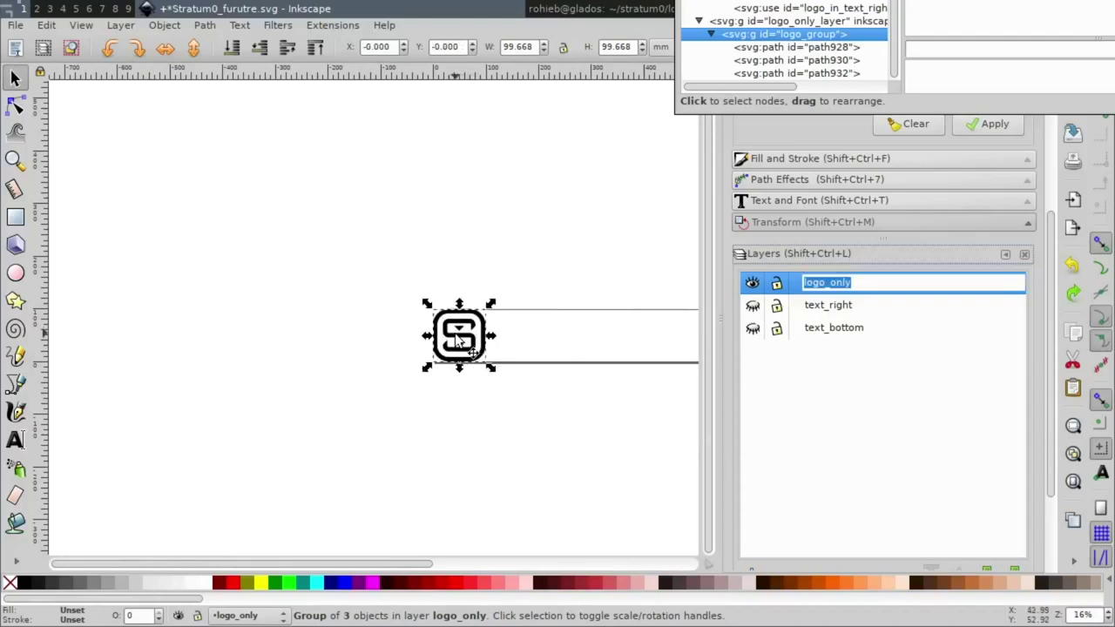
pyautogui.press('Return')
# Select the two triangles' nodes inside the S logo and set their fill to red
pyautogui.doubleClick(459, 338)
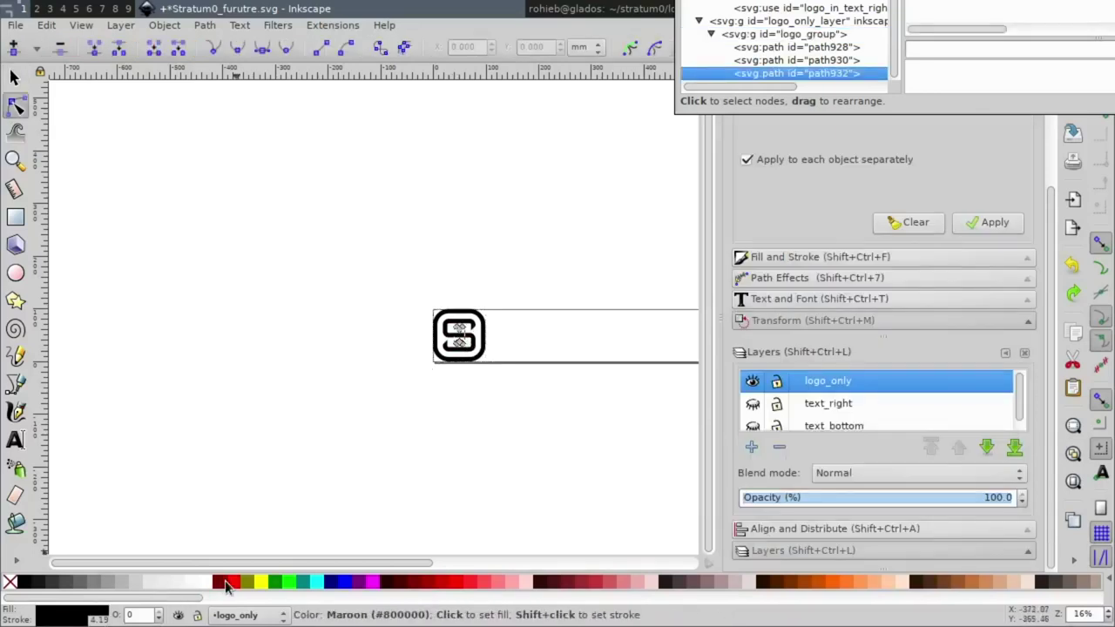
pyautogui.click(438, 517)
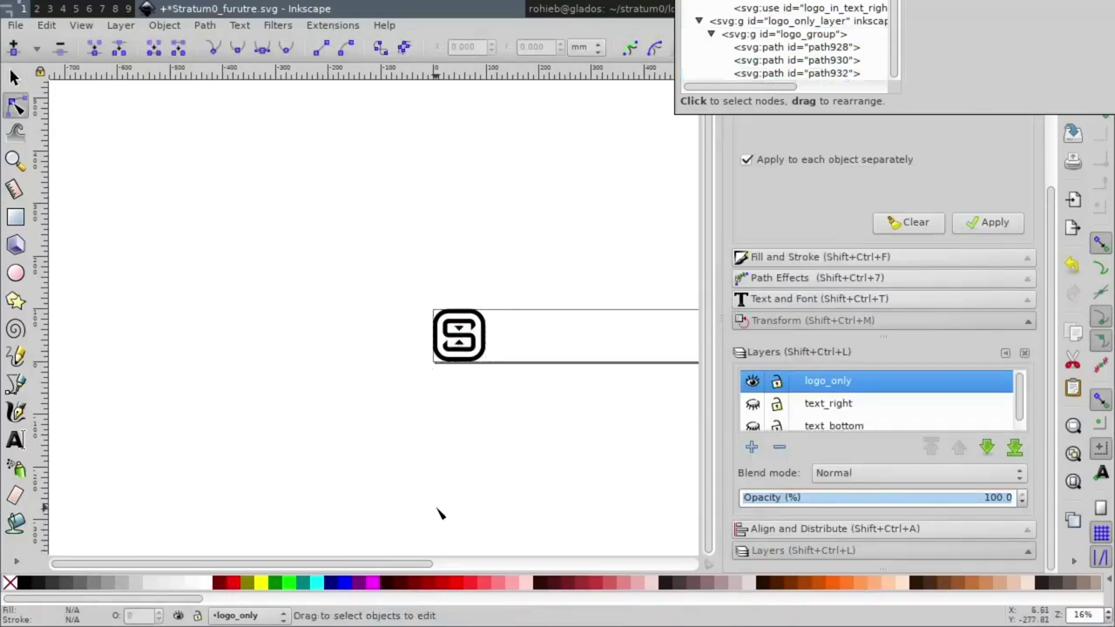
pyautogui.click(459, 344)
pyautogui.click(459, 344)
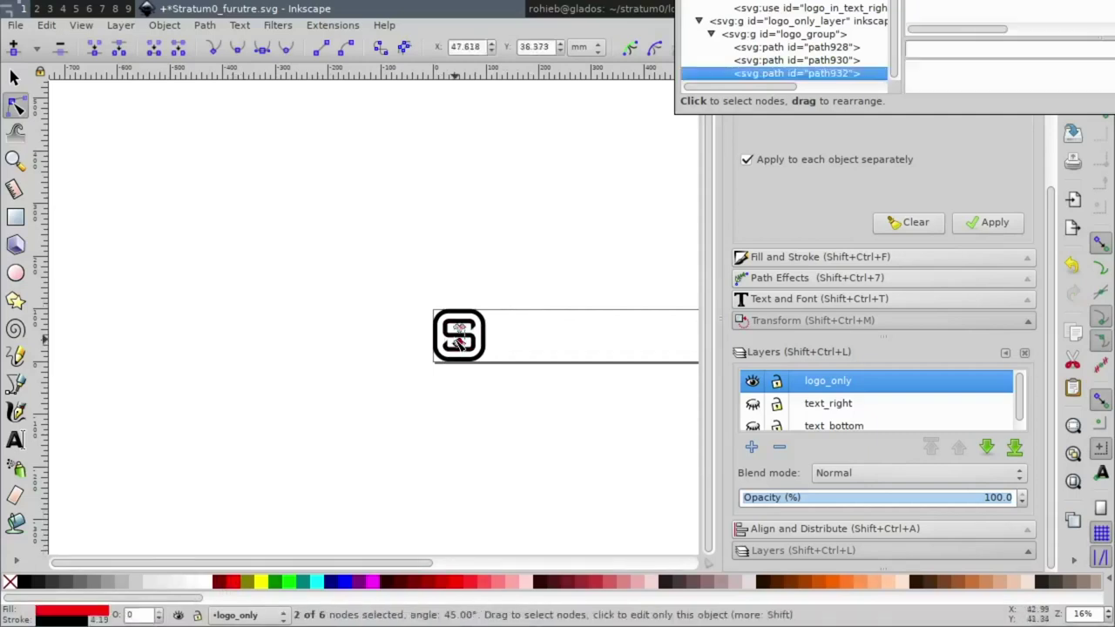
pyautogui.keyDown('shift'); pyautogui.click(459, 344); pyautogui.keyUp('shift')
pyautogui.scroll(2, 472, 378)
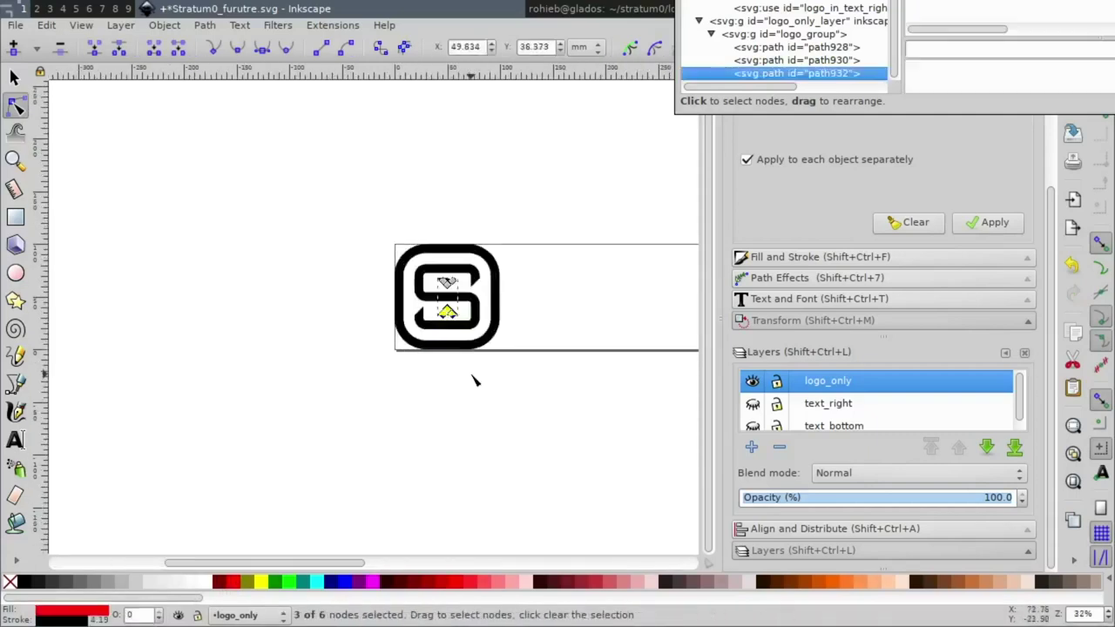
pyautogui.scroll(2, 473, 378)
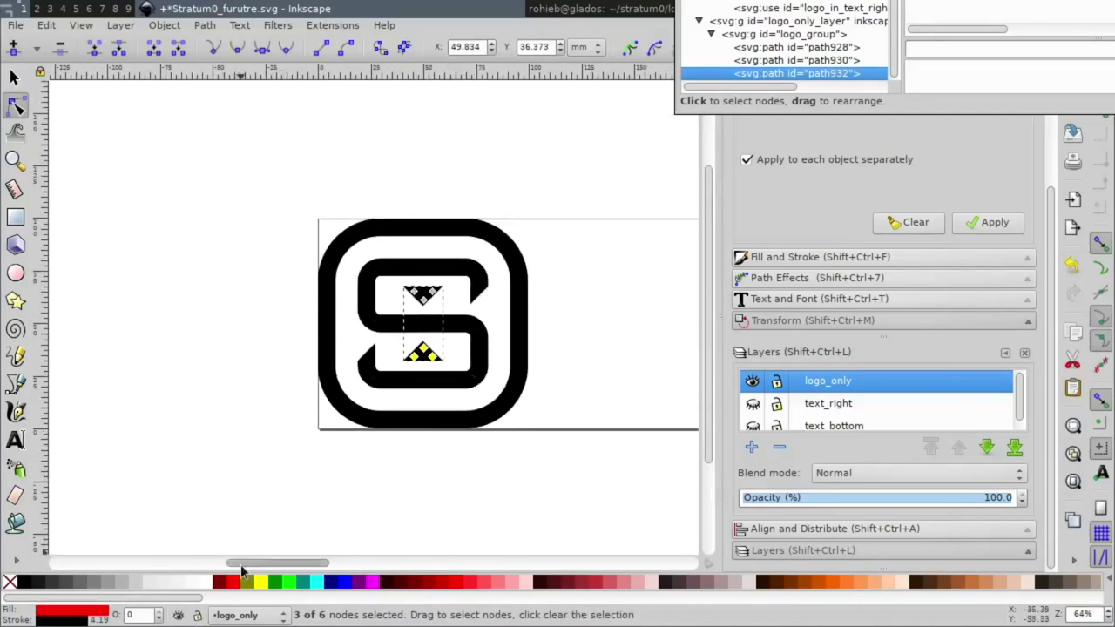
pyautogui.rightClick(237, 583)
pyautogui.click(280, 509)
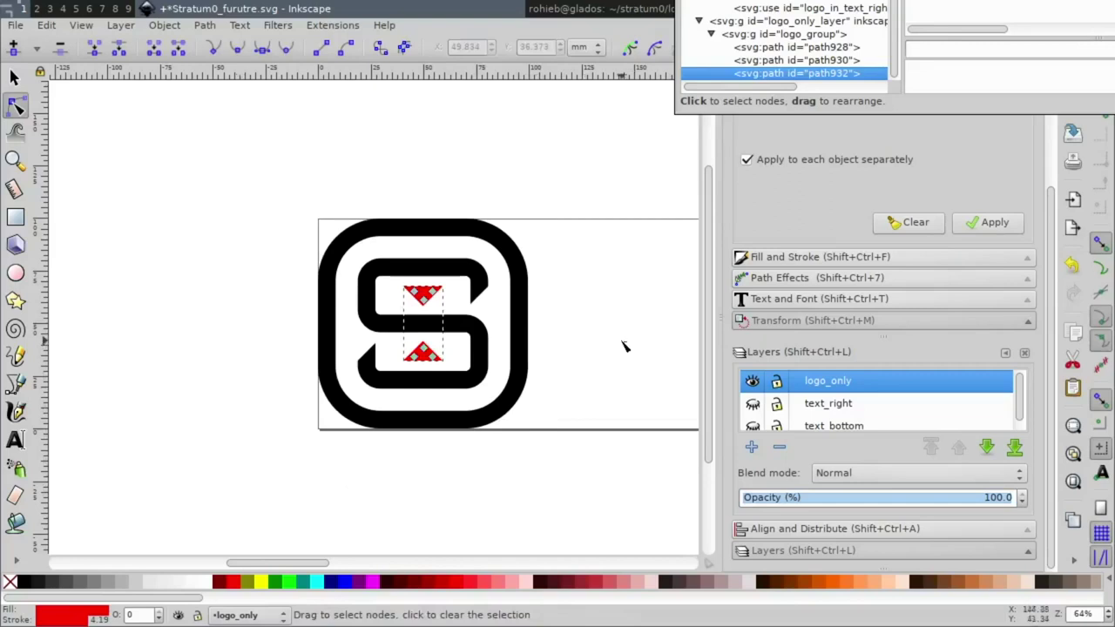
# Hide logo_only and show text_right to see the clone's red triangles
pyautogui.click(752, 381)
pyautogui.click(753, 404)
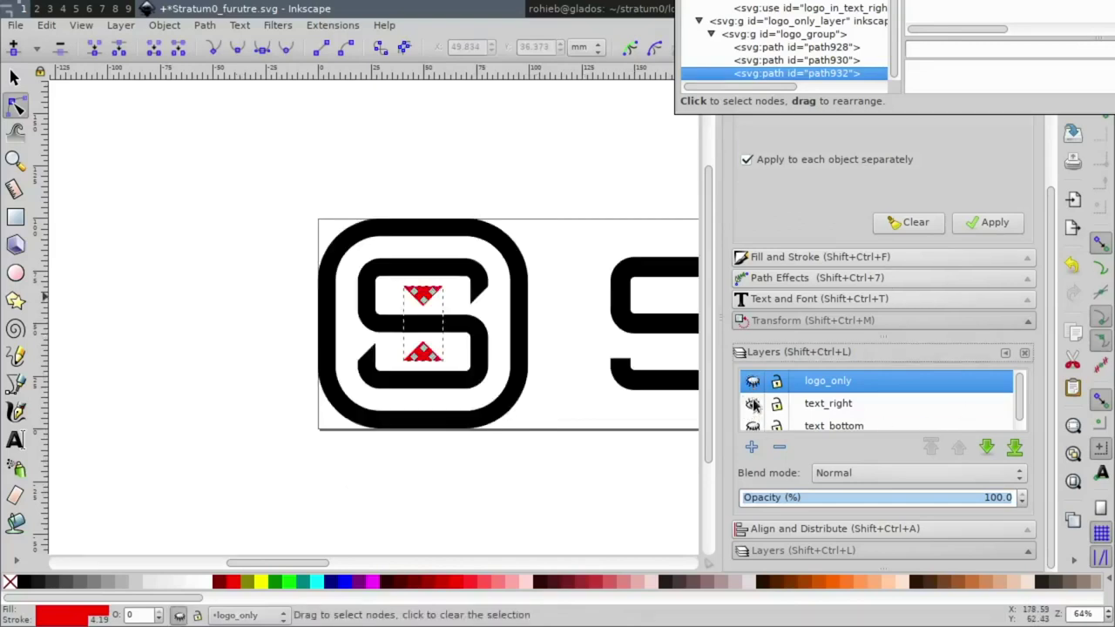
pyautogui.click(611, 460)
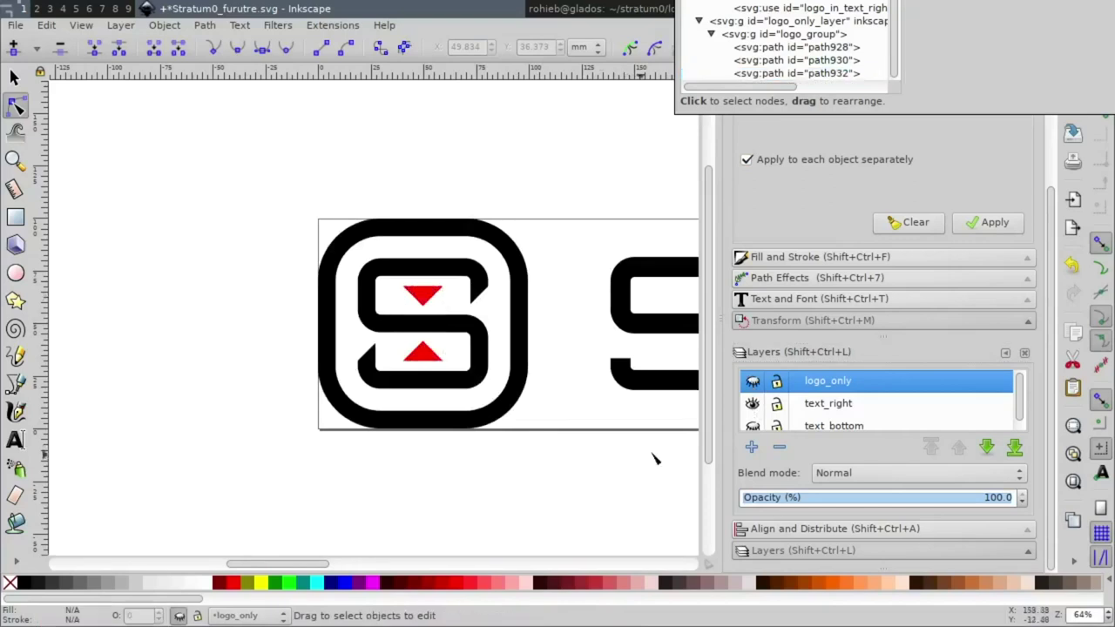
pyautogui.click(754, 425)
pyautogui.click(754, 423)
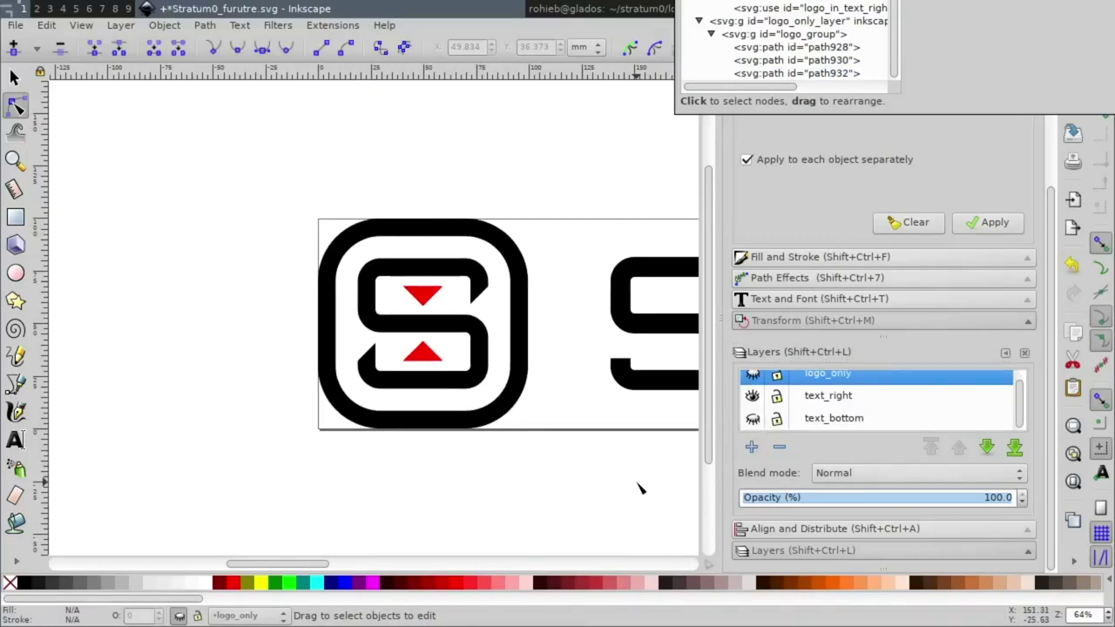
pyautogui.click(324, 289)
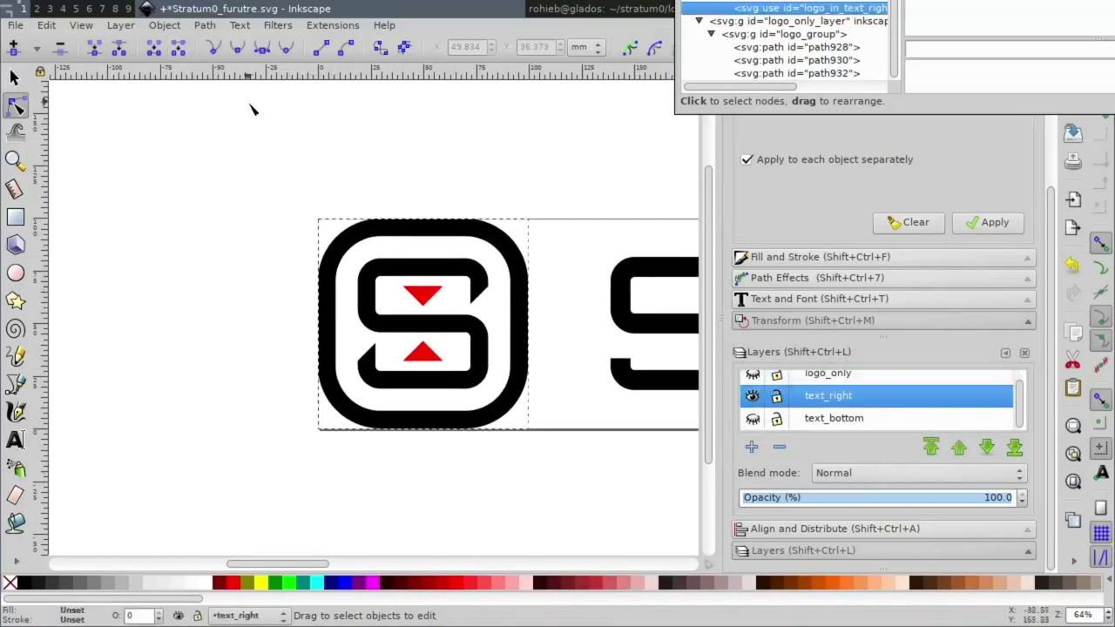
pyautogui.click(80, 26)
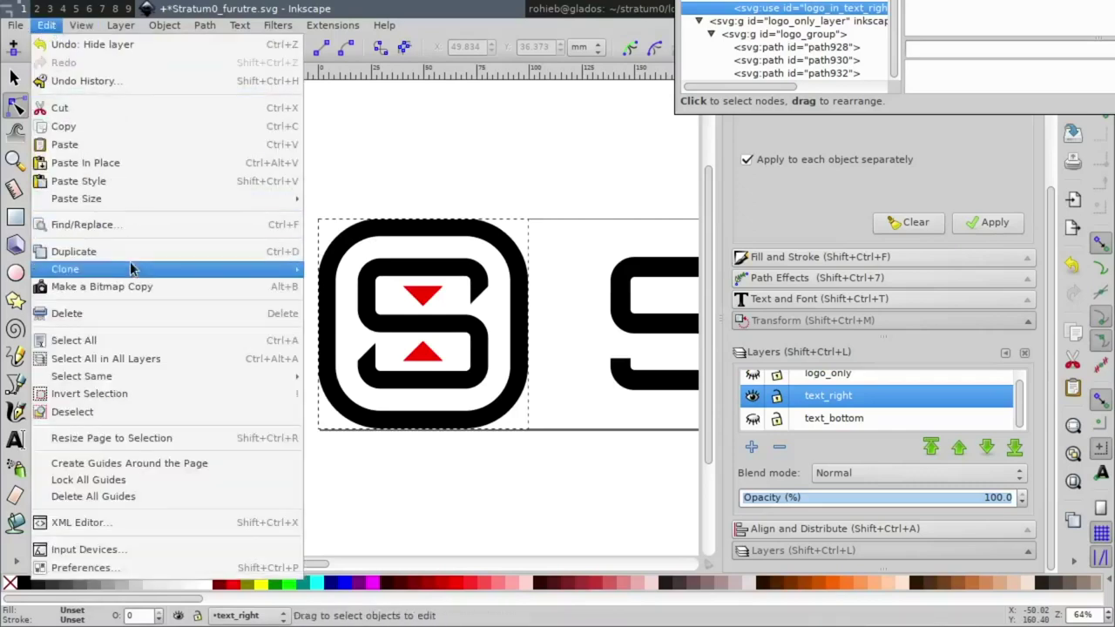
pyautogui.moveTo(65, 270)
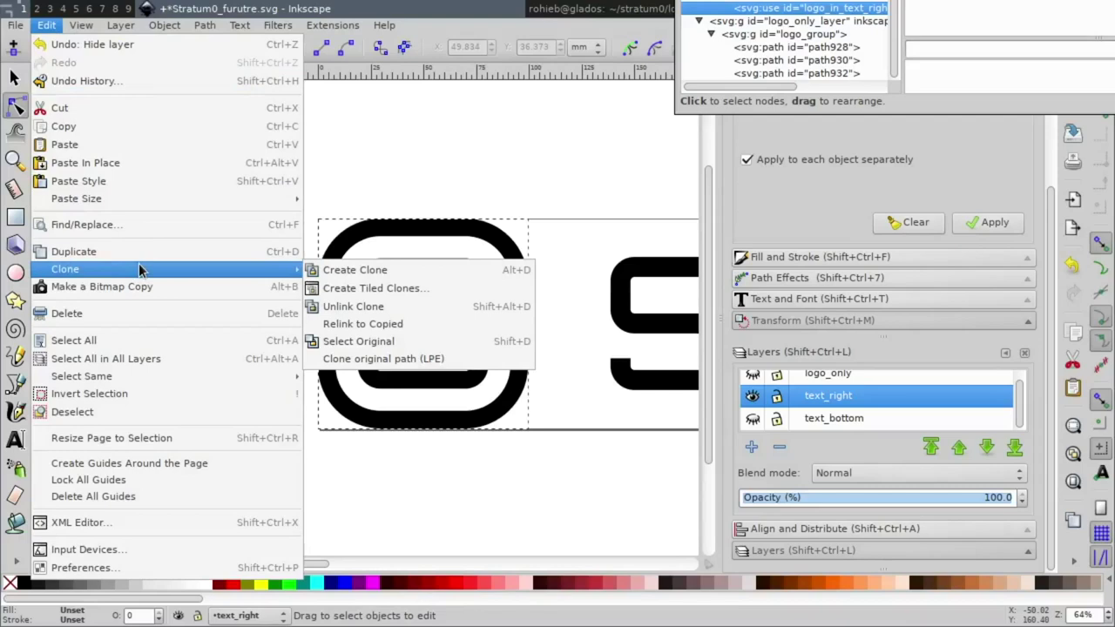
pyautogui.click(434, 203)
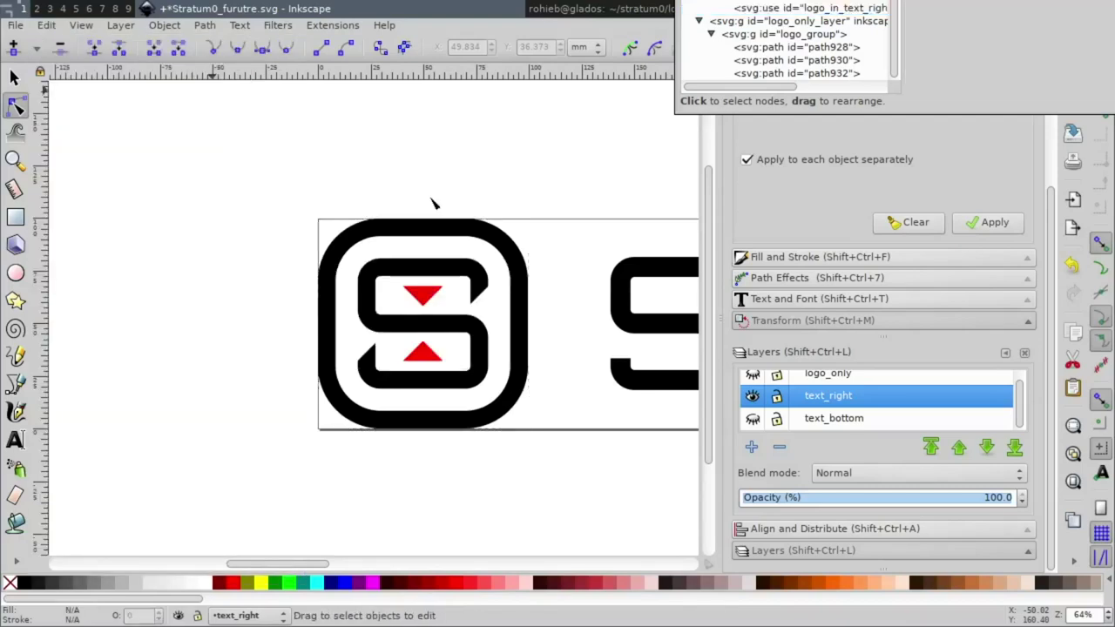
pyautogui.press('s')
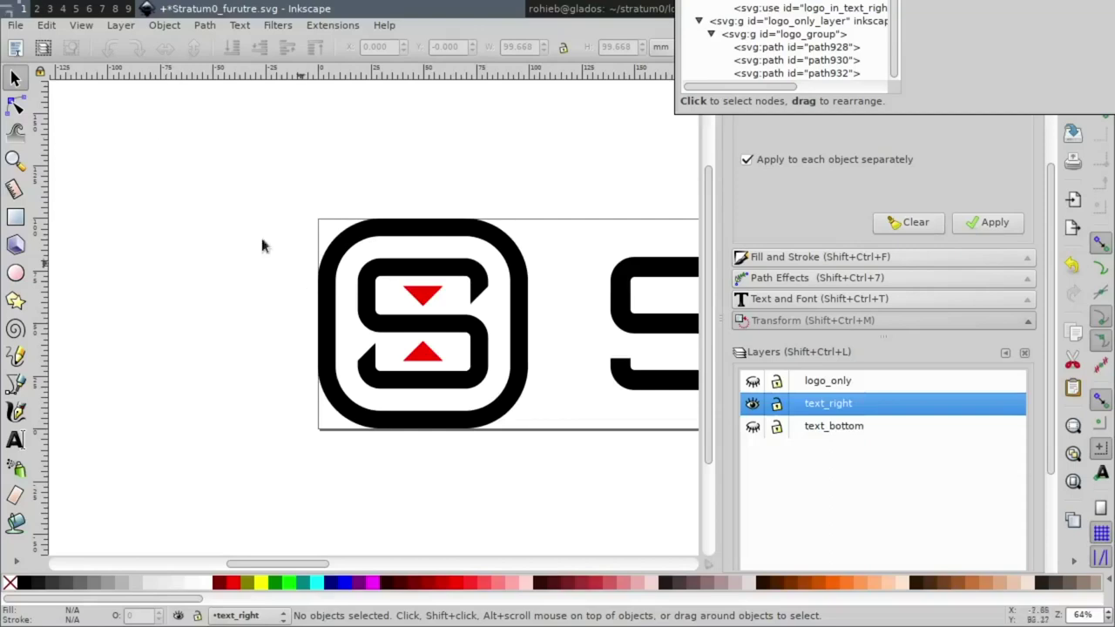
pyautogui.click(18, 25)
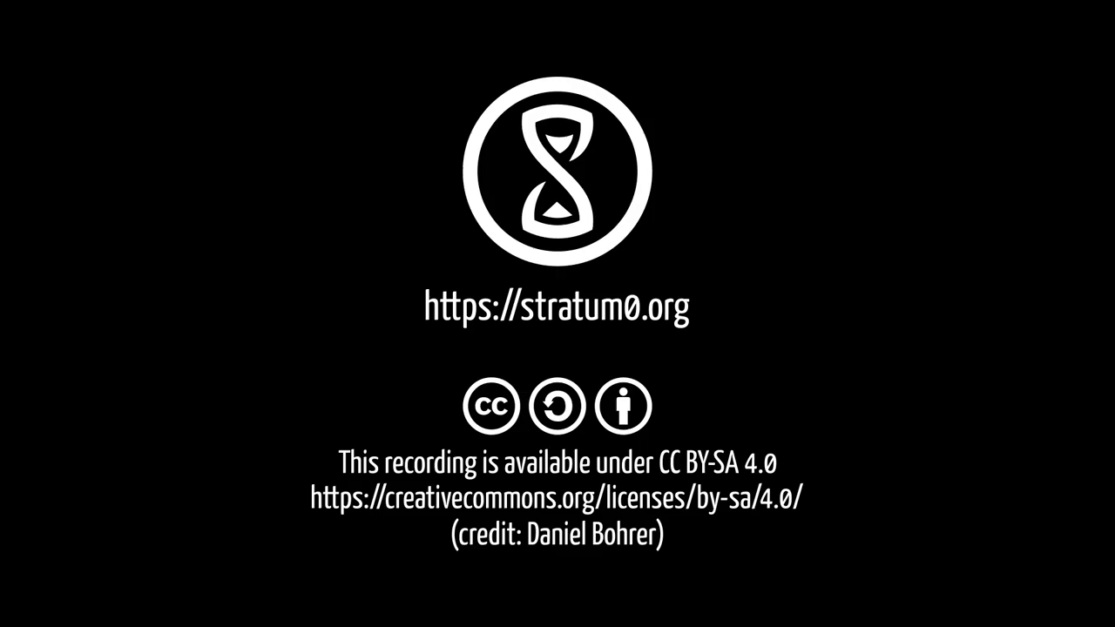